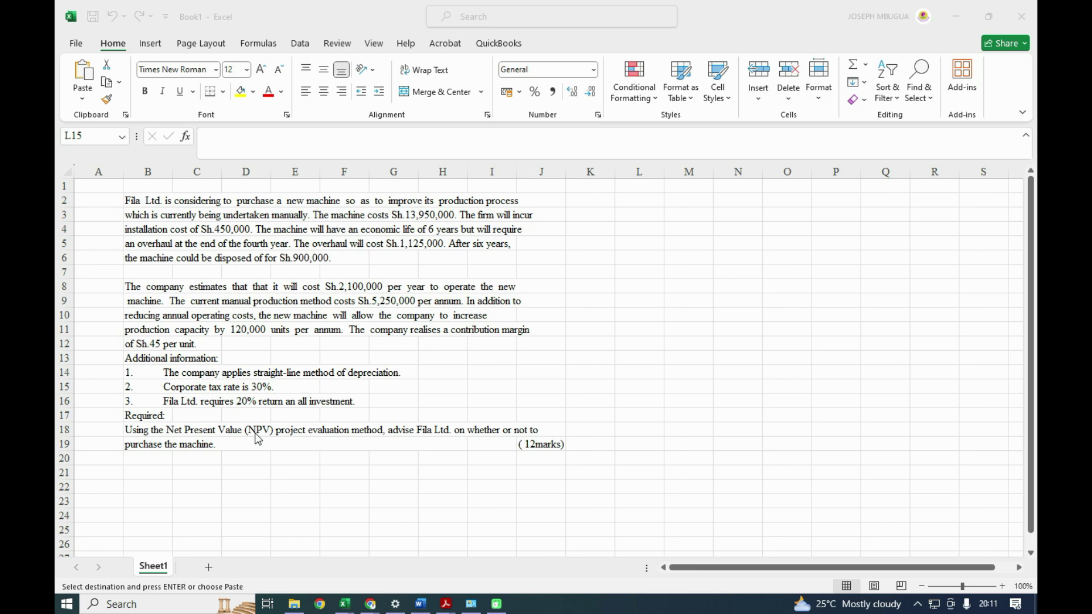
Step: Add a bold 'workings' heading in M5 beside the question
scroll(259, 438, down, 1)
scroll(706, 328, up, 1)
key(Escape)
click(683, 243)
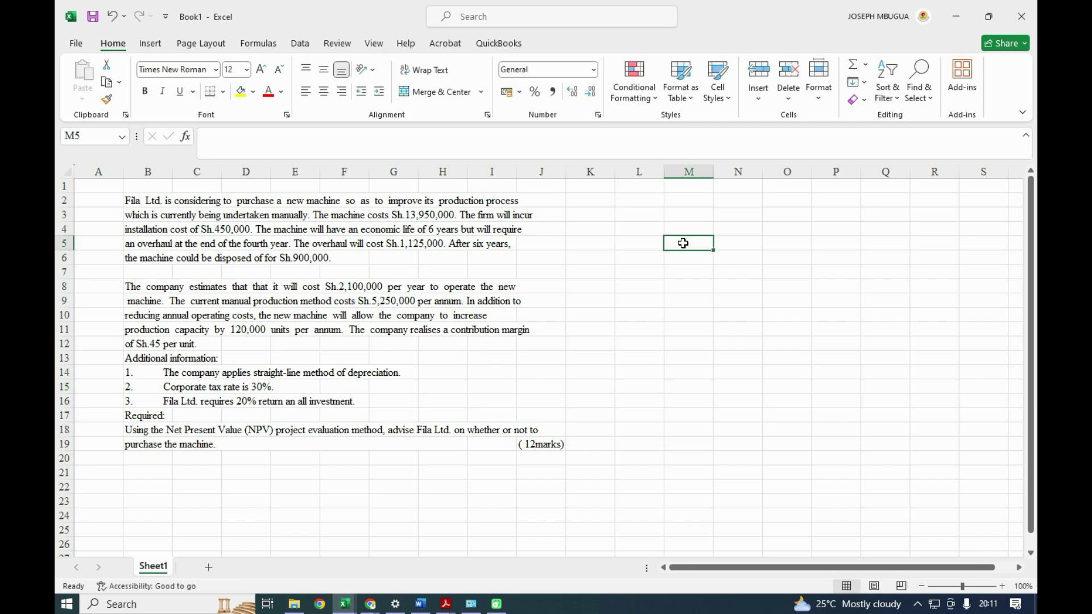
text(wor)
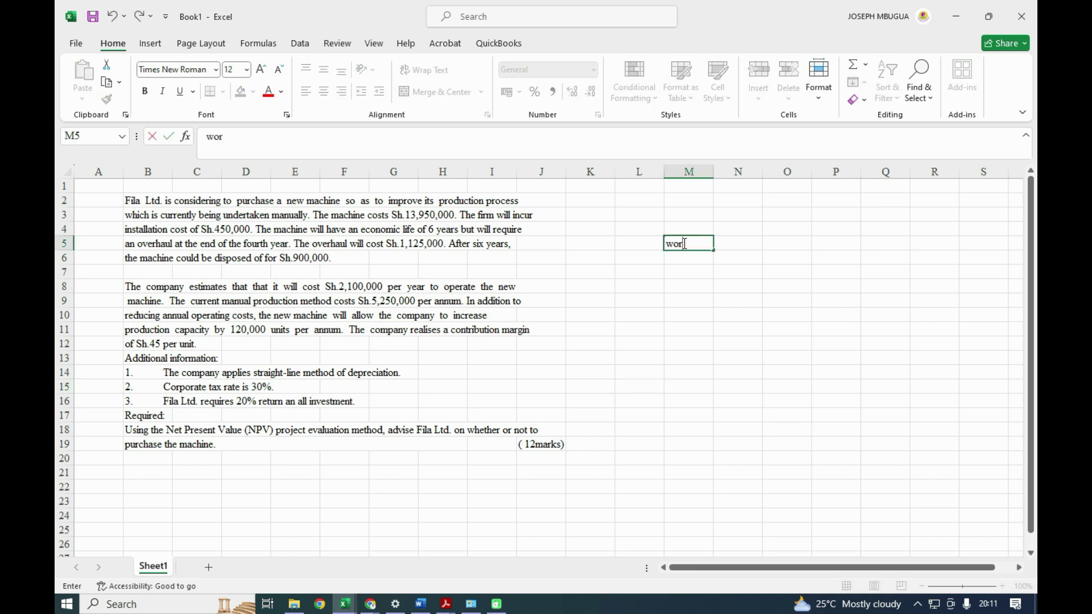
text(kings)
key(Return)
click(688, 245)
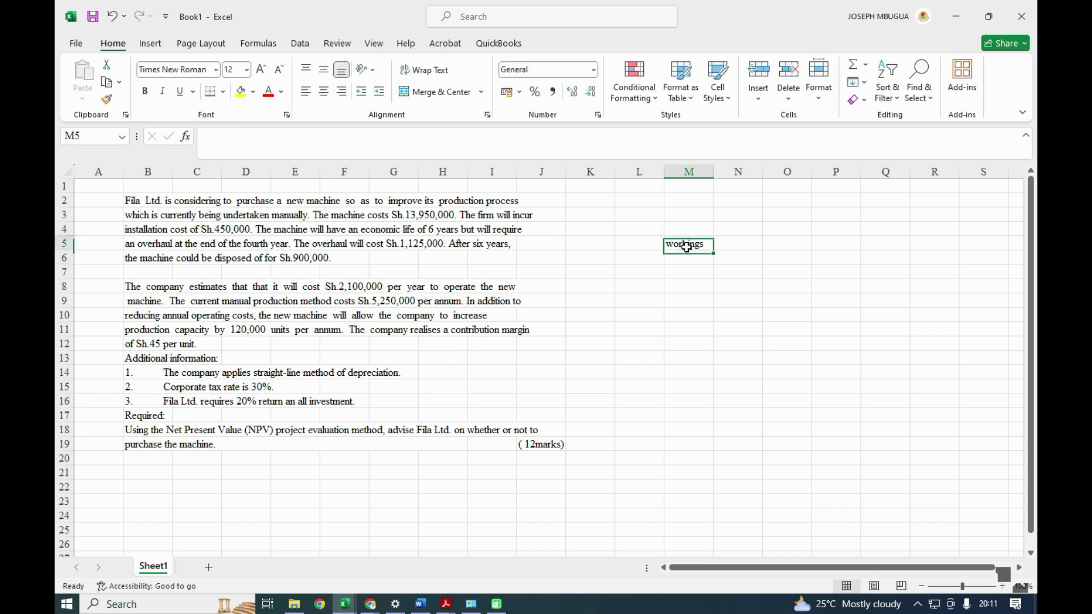
key(ctrl+b)
Step: List 'cost of the machine' in M6 with 13950000 in P6
click(679, 255)
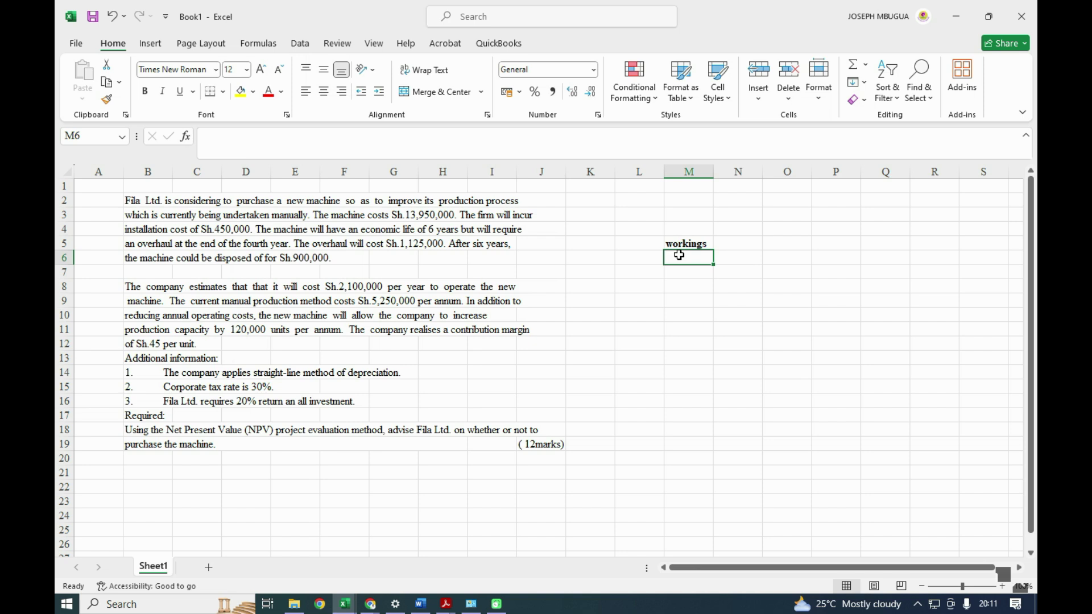
text(cost of the )
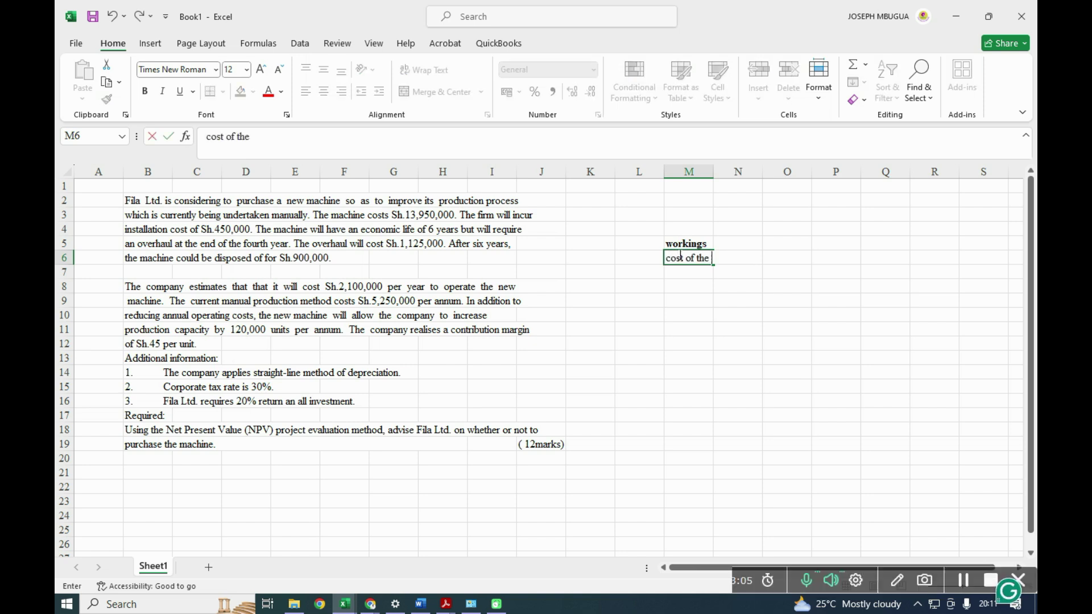
text(machine)
click(820, 262)
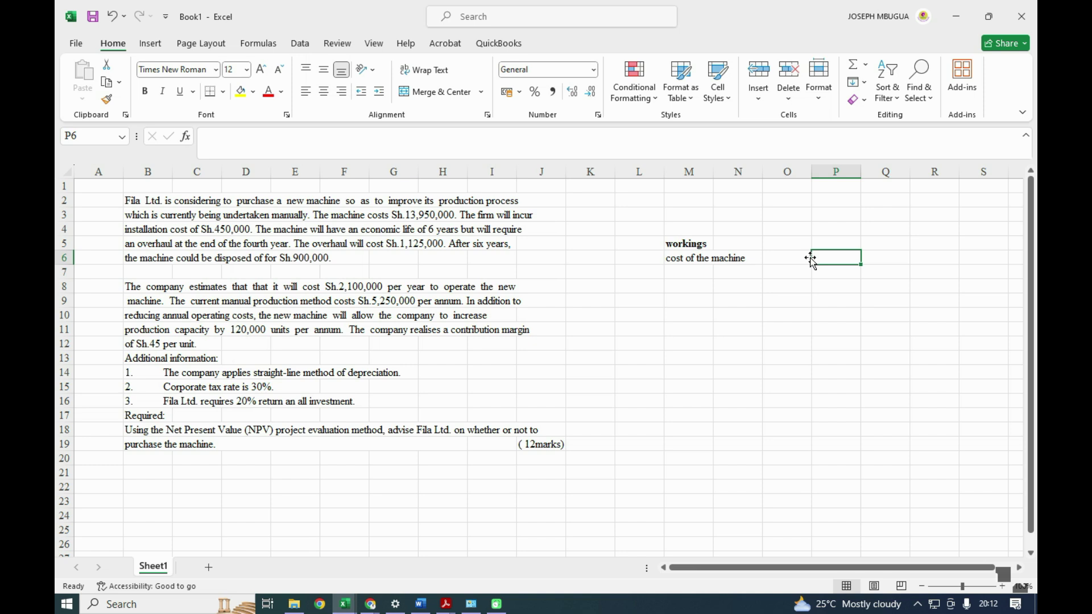
text(13)
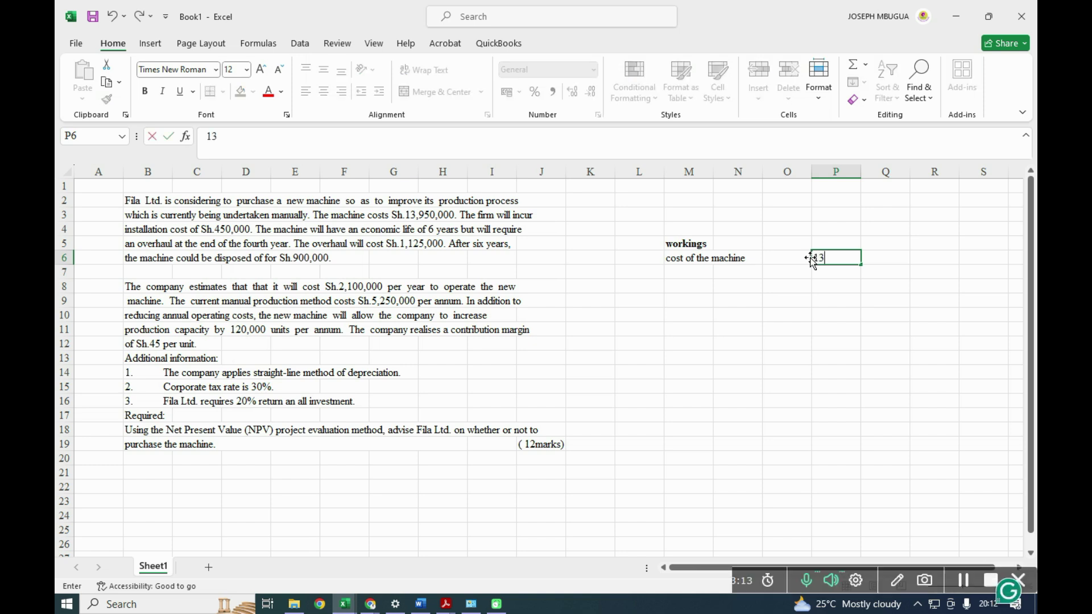
text(950000)
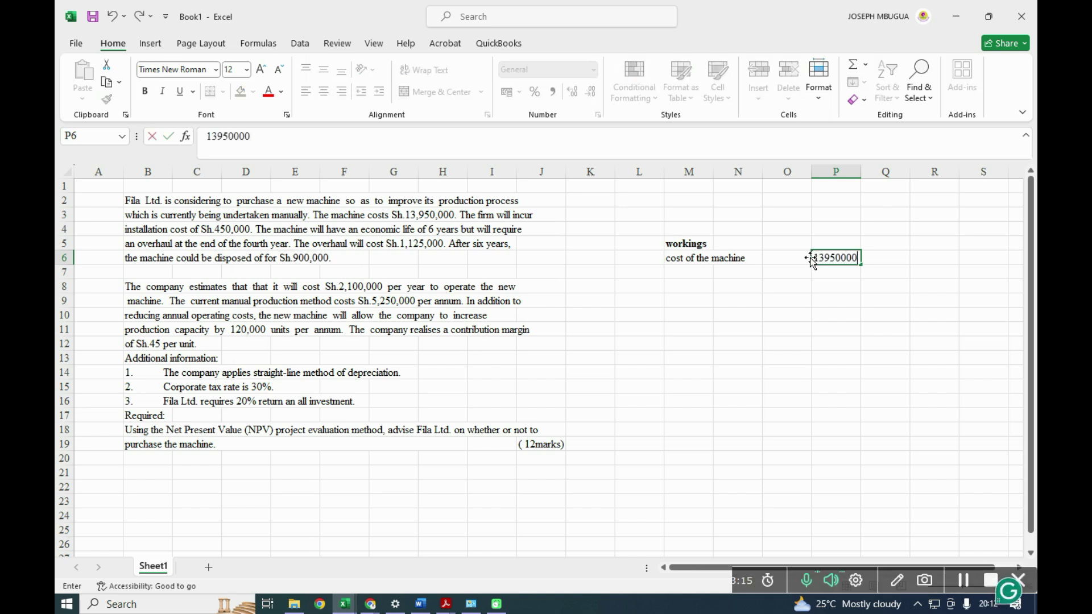
Step: Format column P from P6 down in Comma Style with no decimals
click(830, 301)
click(835, 256)
drag(837, 318, 848, 542)
click(550, 95)
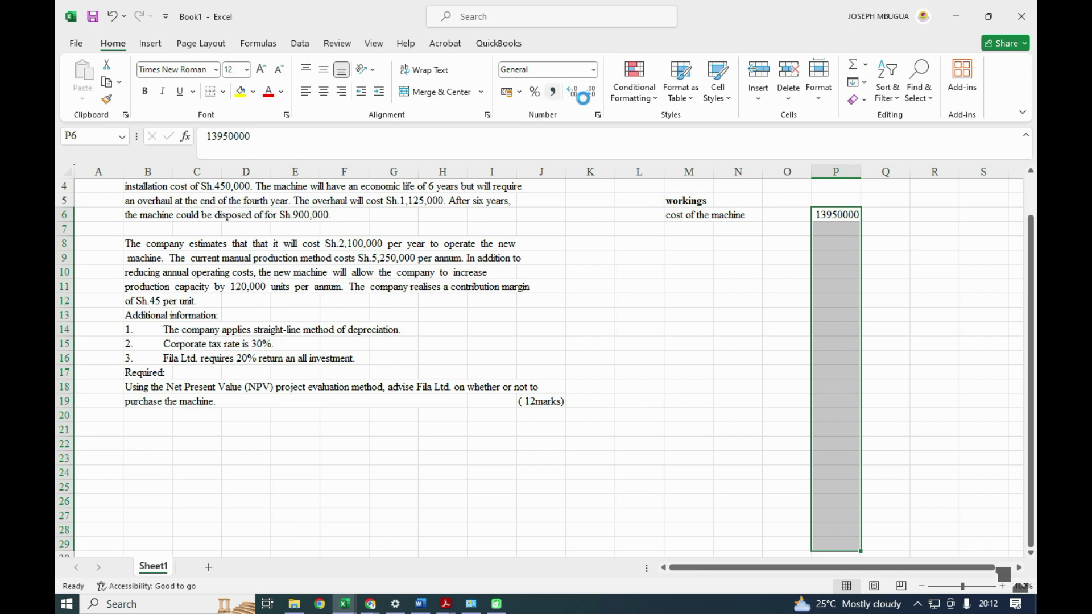
click(591, 93)
click(590, 93)
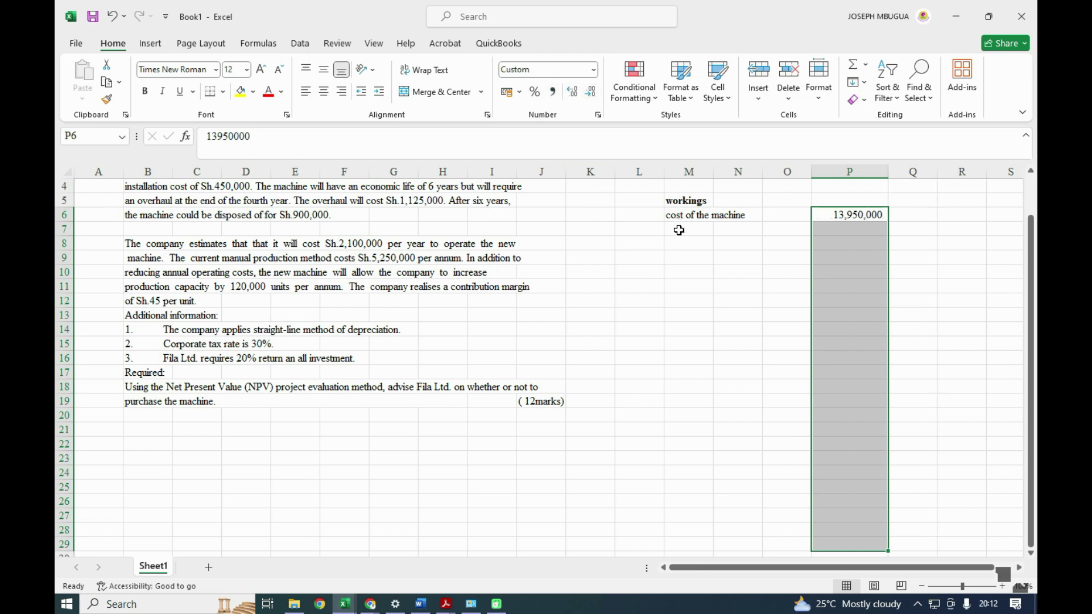
Step: Add 'installation cost' of 450000 in row 7 and narrow column P
scroll(533, 288, up, 1)
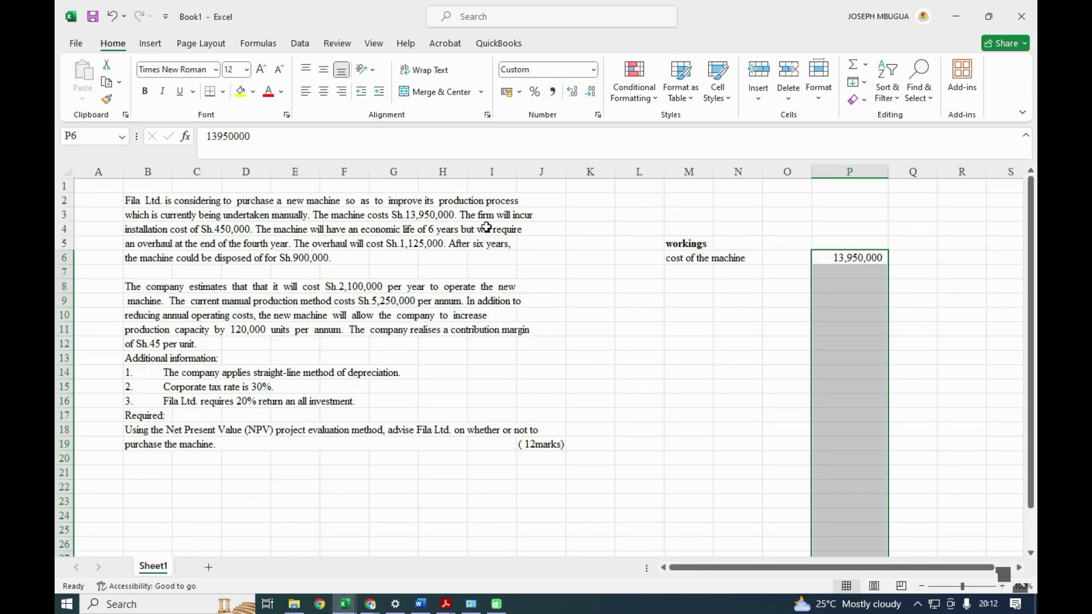
click(684, 273)
text(insta)
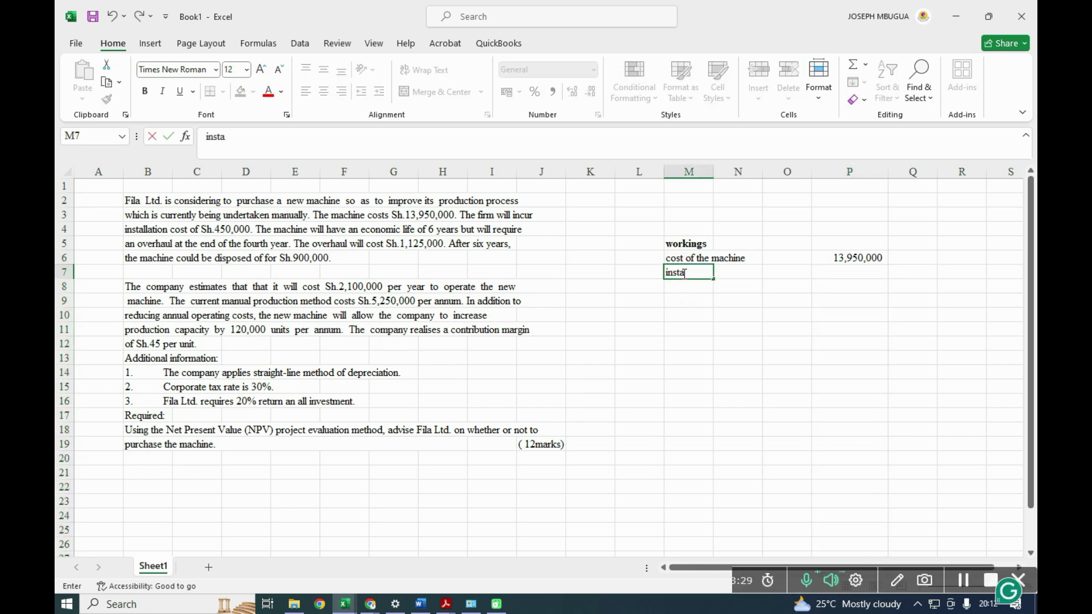
text(llation cost)
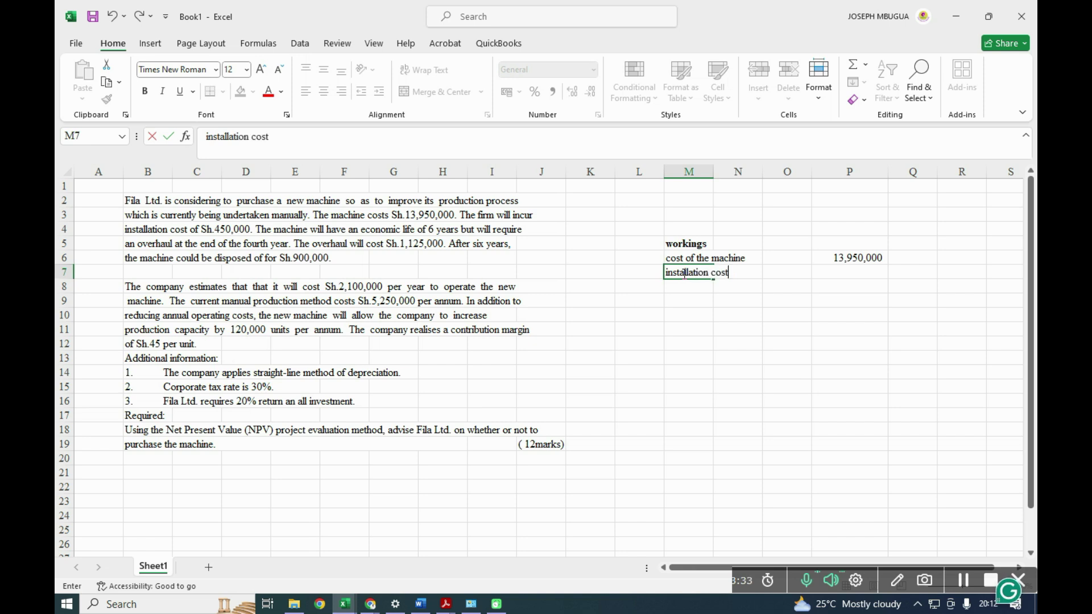
click(850, 277)
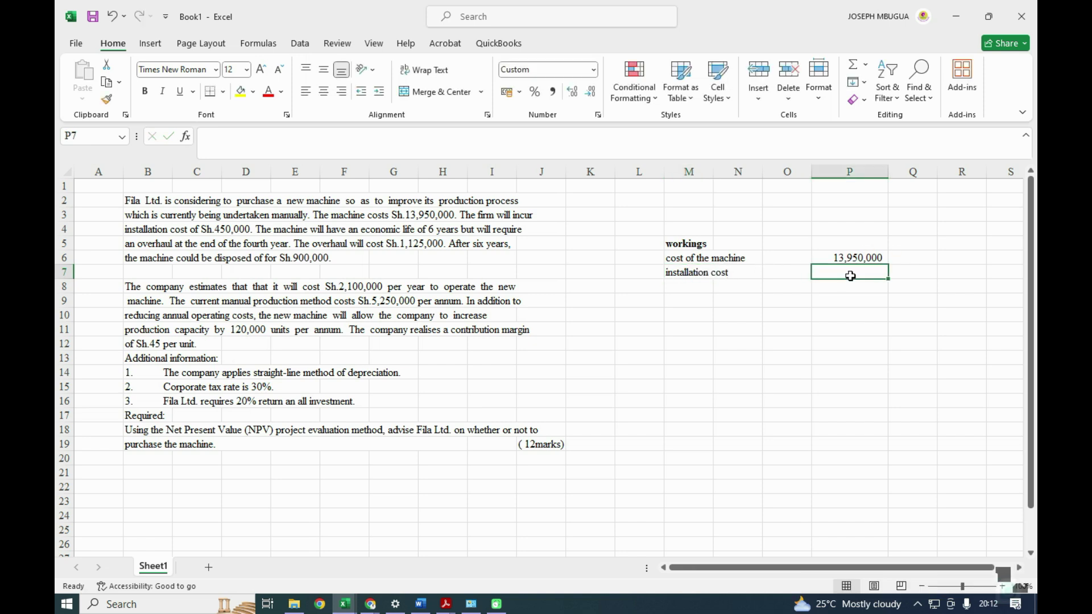
text(450000)
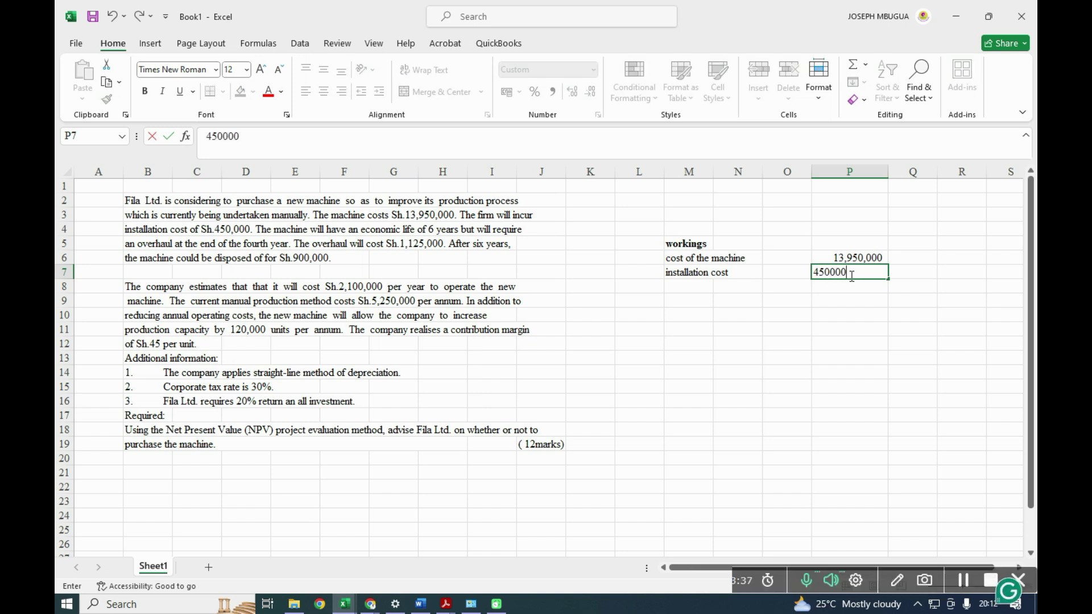
click(840, 301)
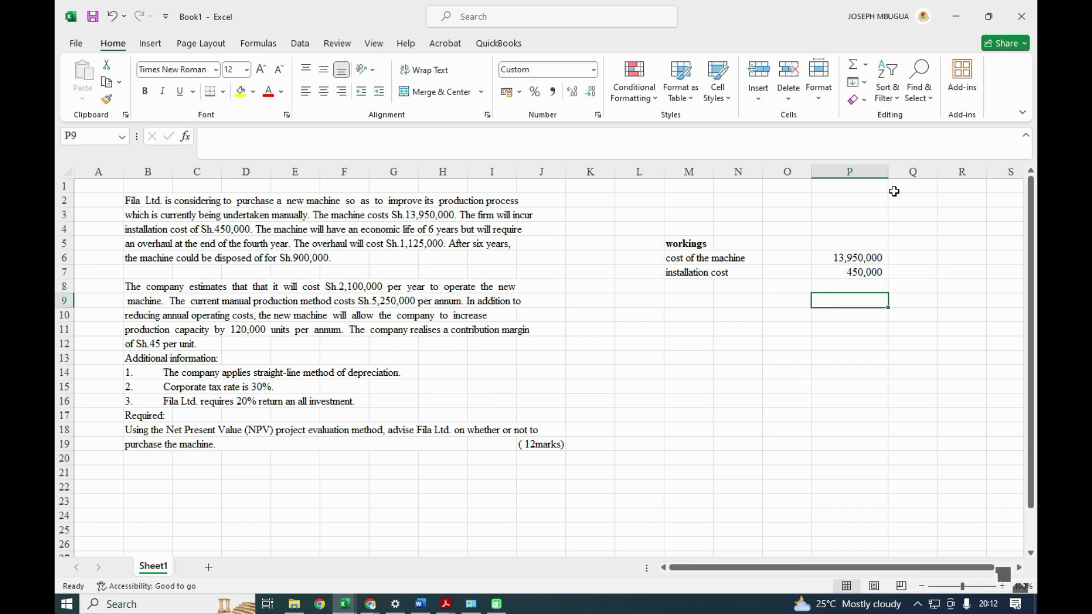
drag(888, 172, 873, 171)
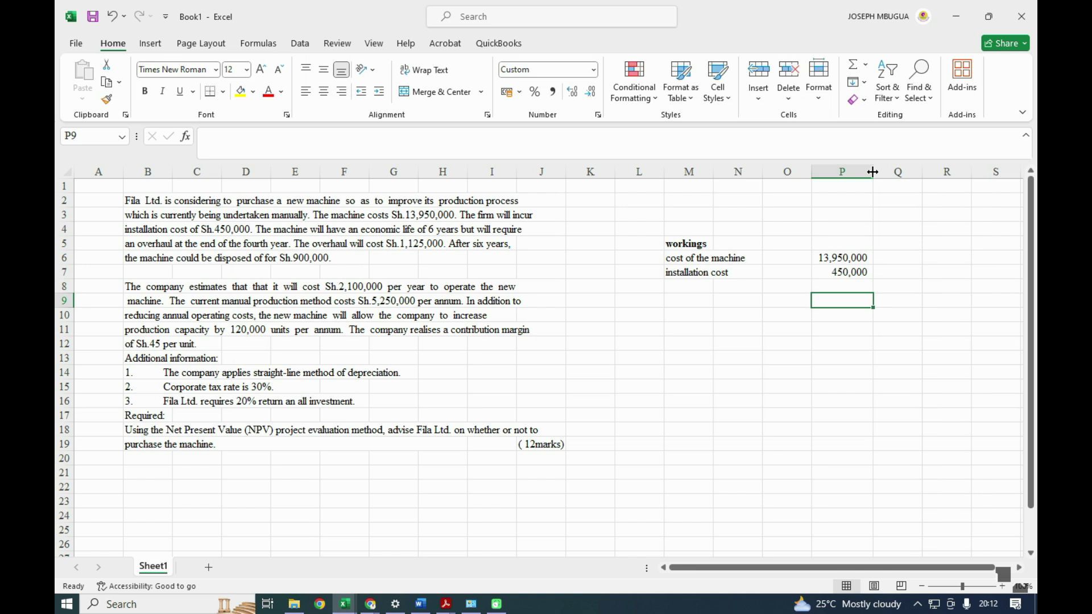
Step: Add a bold, bordered depreciable cost AutoSum total of 14,400,000 in P8
click(689, 288)
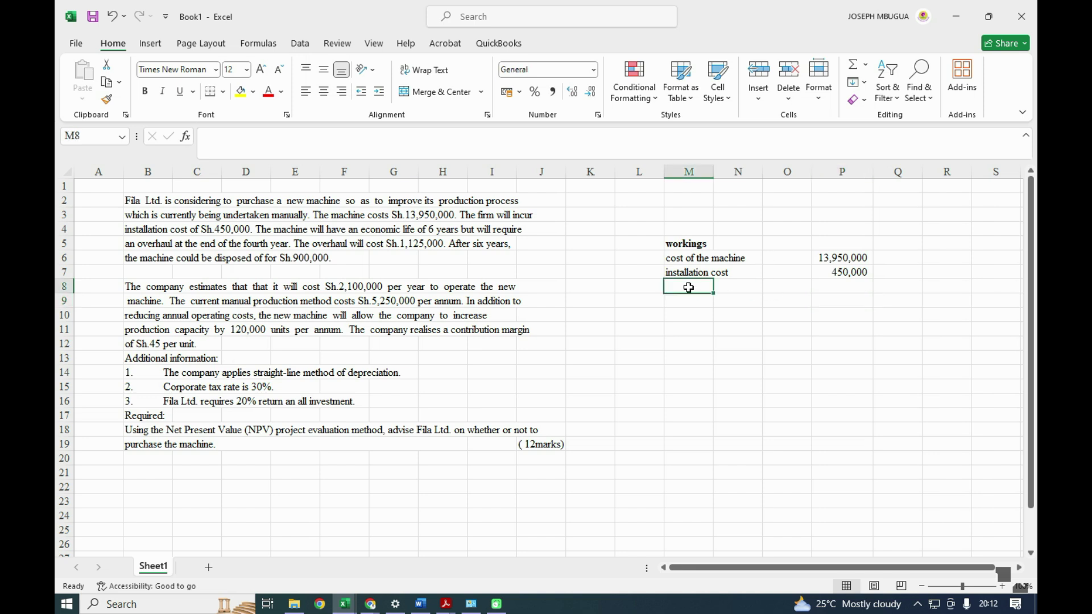
text(deprecv)
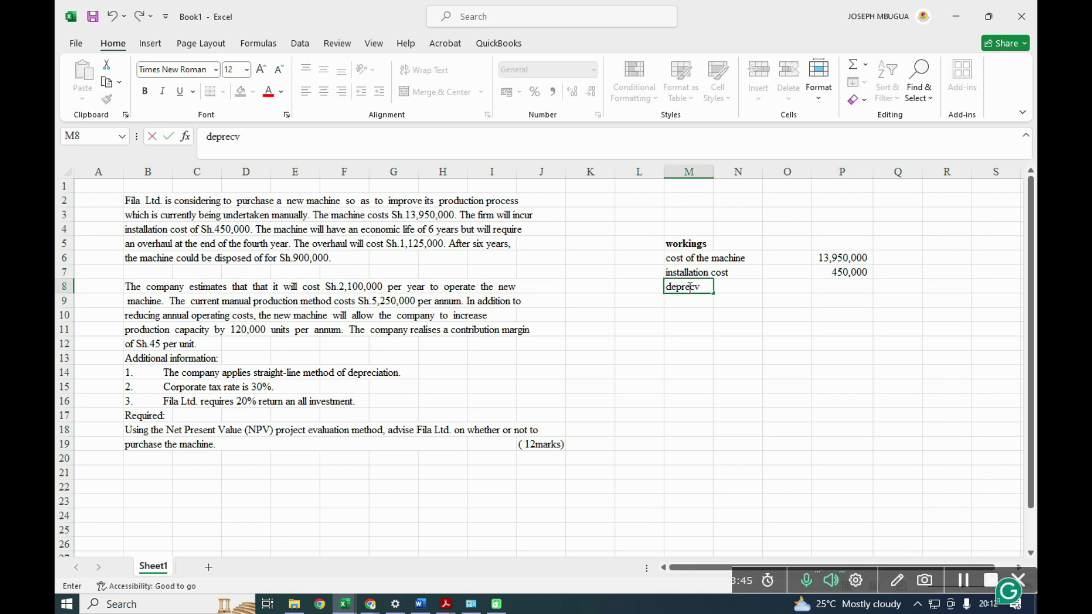
key(BackSpace)
text(iabl)
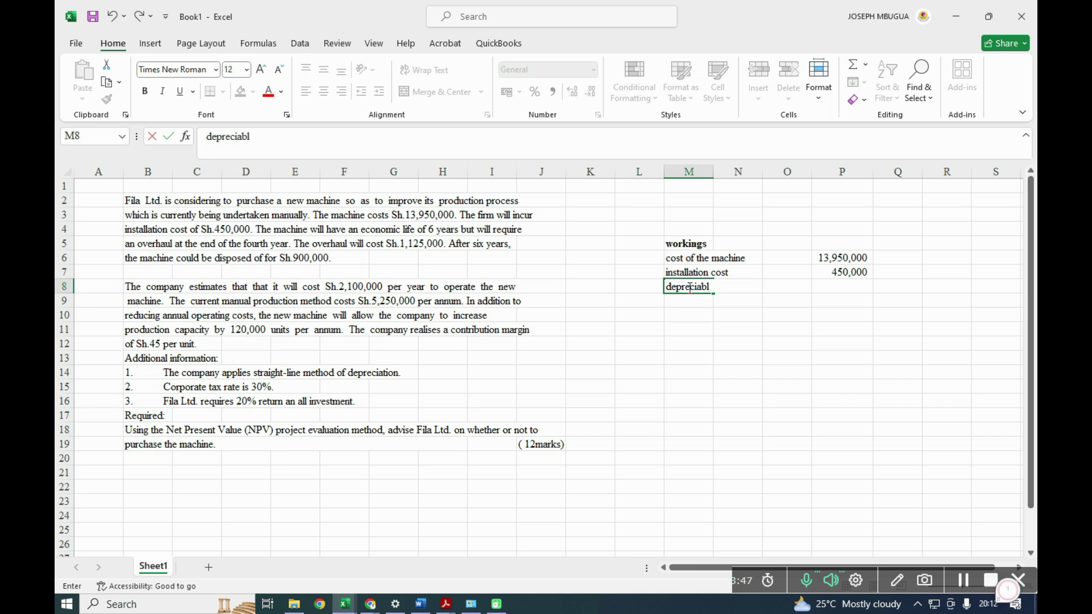
text(e cost)
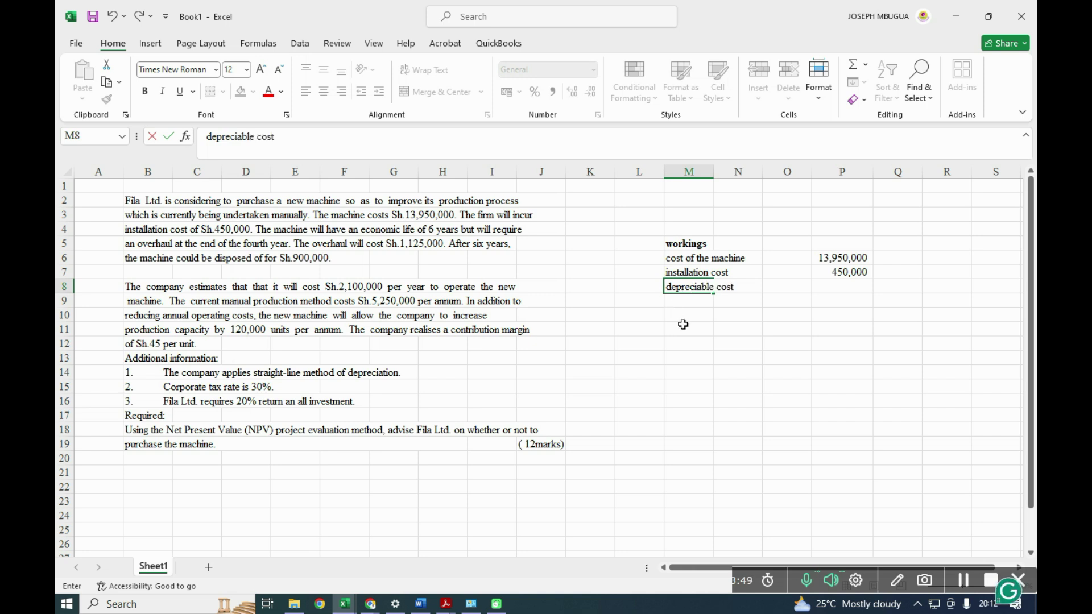
click(834, 284)
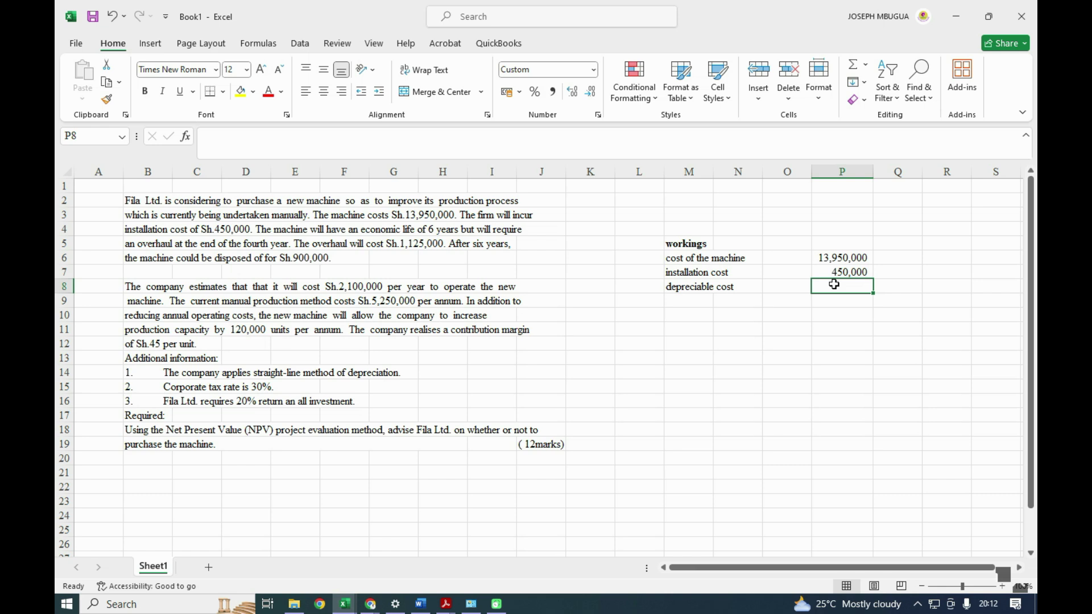
key(alt+equal)
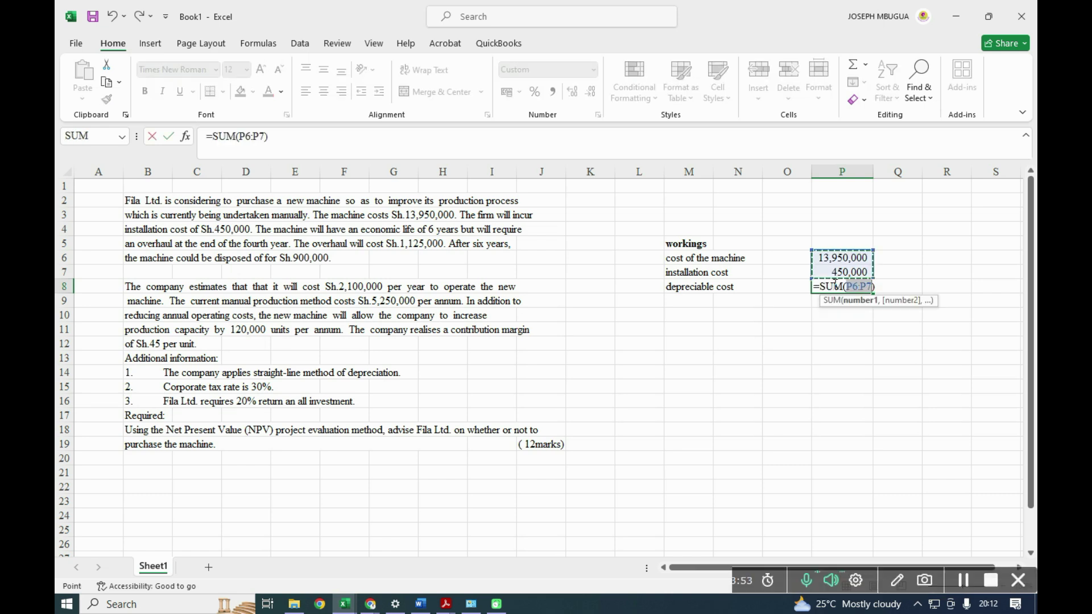
key(Return)
click(834, 284)
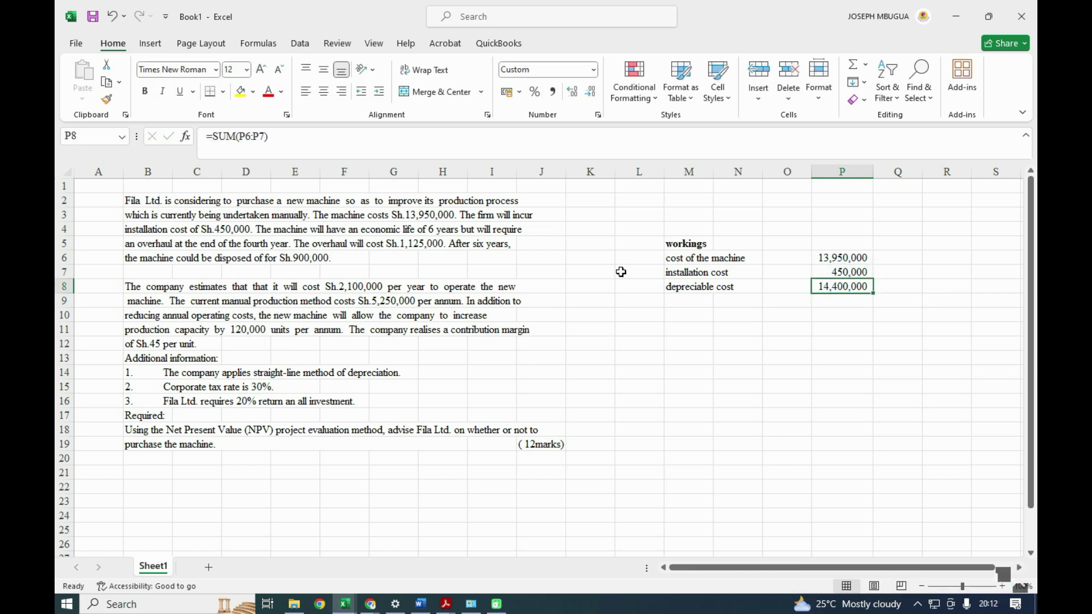
click(224, 92)
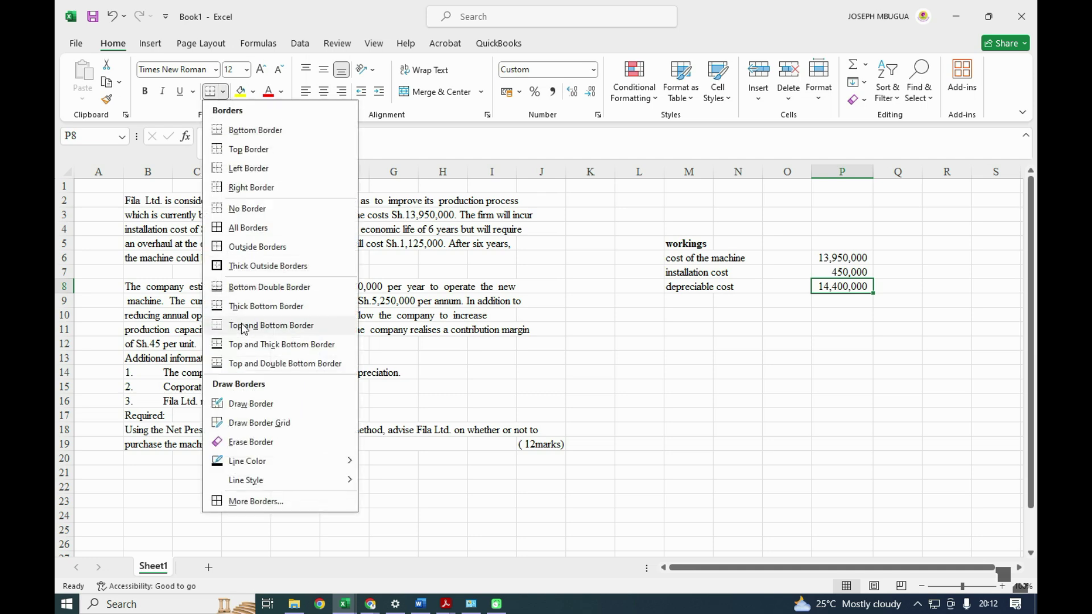
click(254, 345)
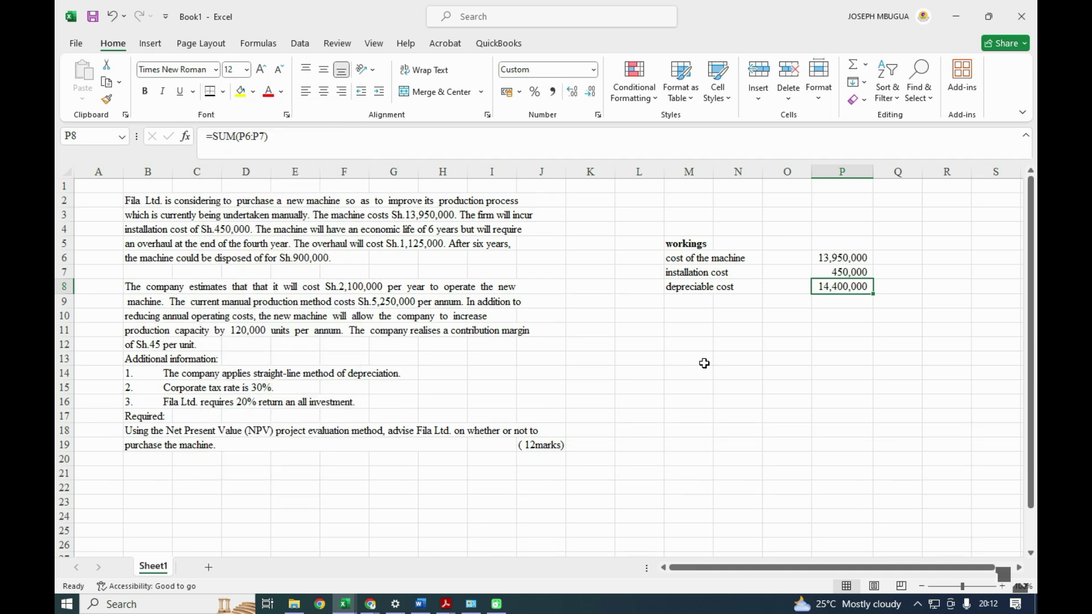
key(ctrl+b)
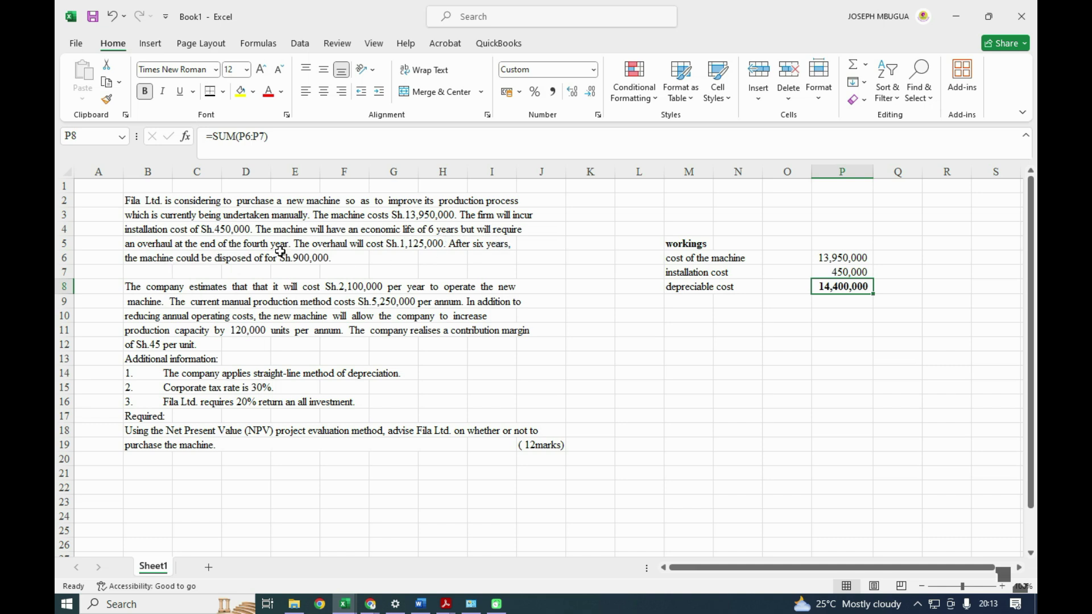
click(684, 315)
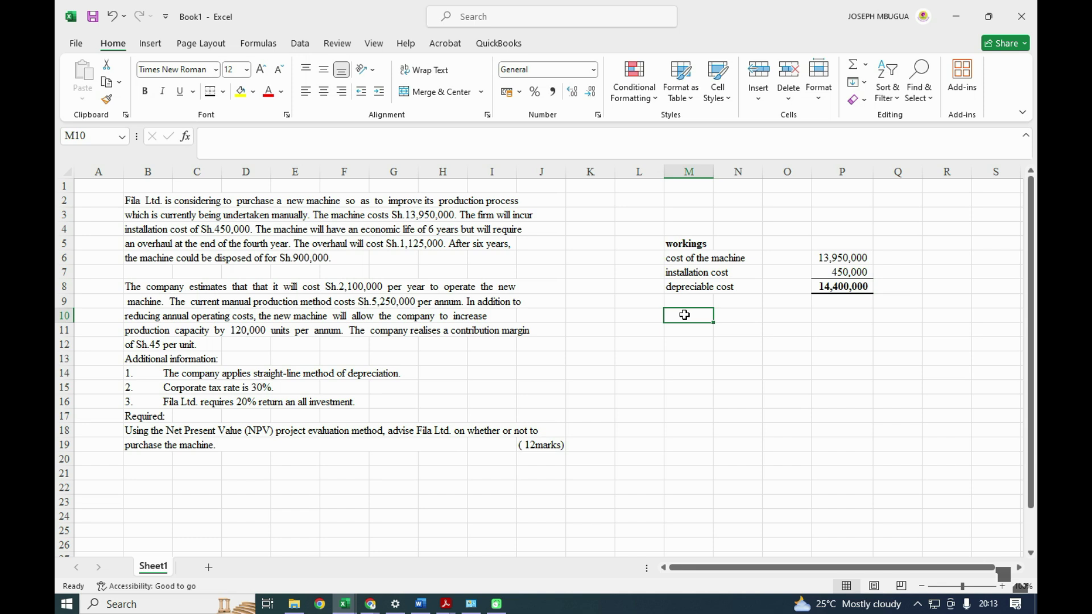
Step: Enter 'overhaul cost at end 4th year' with 1125000 in P10
text(overhaul cost)
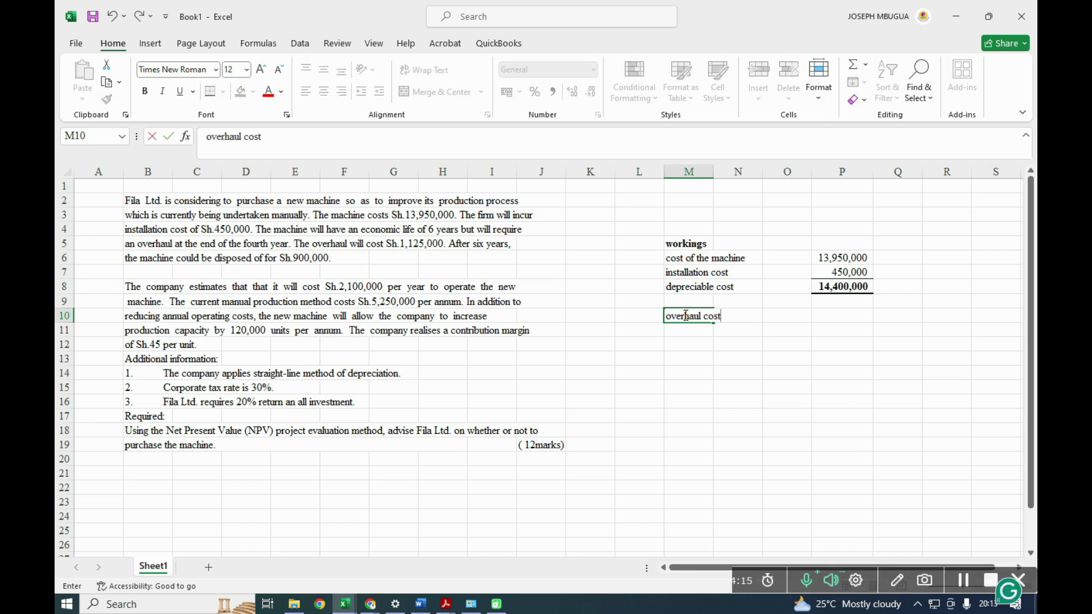
text( at end 4th year)
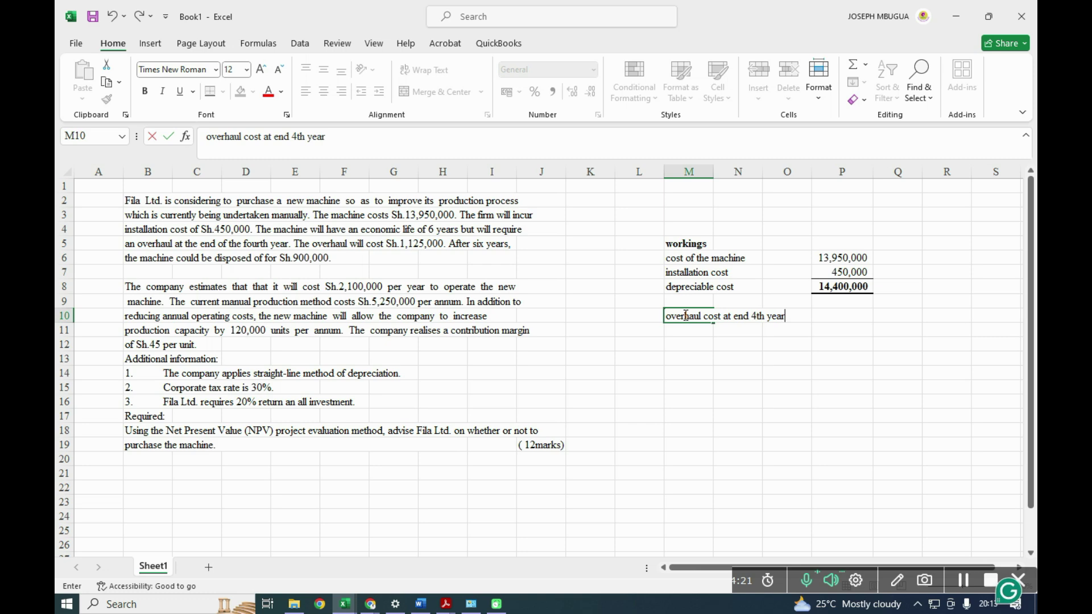
click(842, 317)
text(1125000)
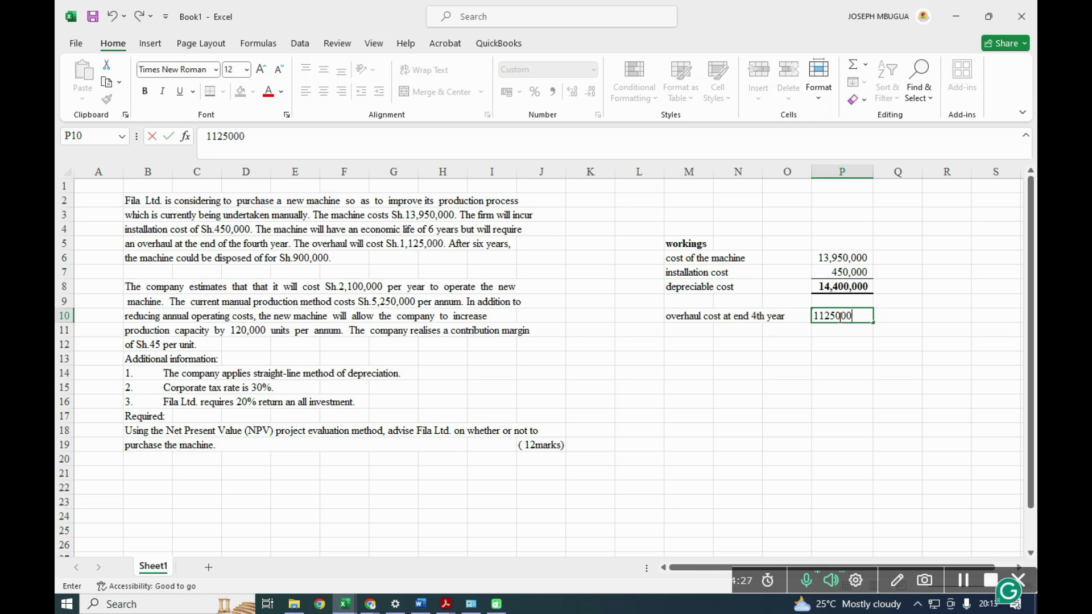
click(836, 358)
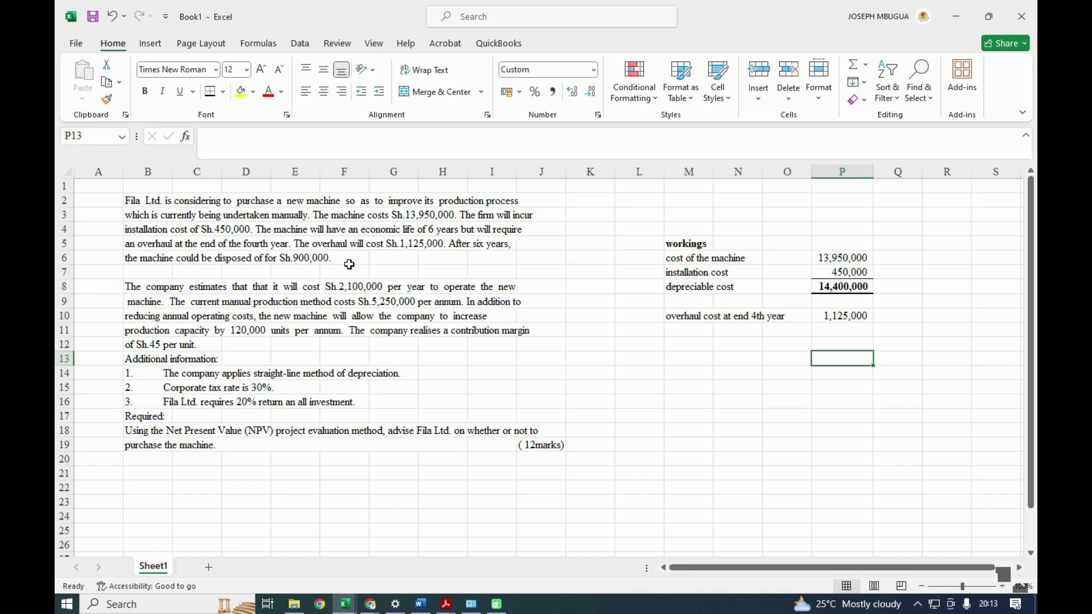
Step: Add 'disposal proceeds' in M11 with 900,000 in P11
click(694, 334)
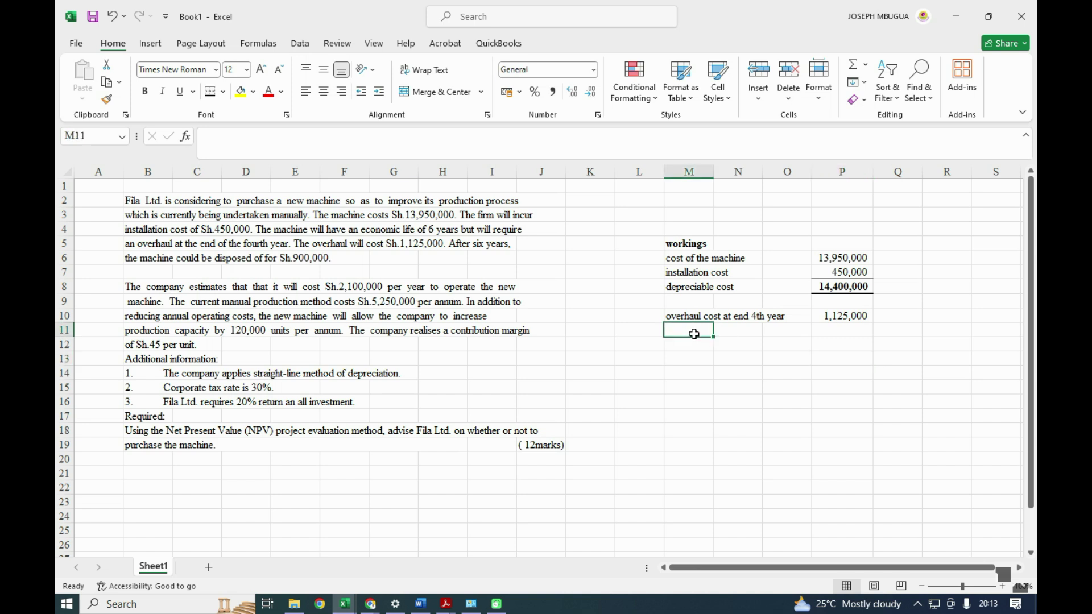
text(d)
text(i)
text(sposal)
text( co)
key(BackSpace)
key(BackSpace)
text(proceeds)
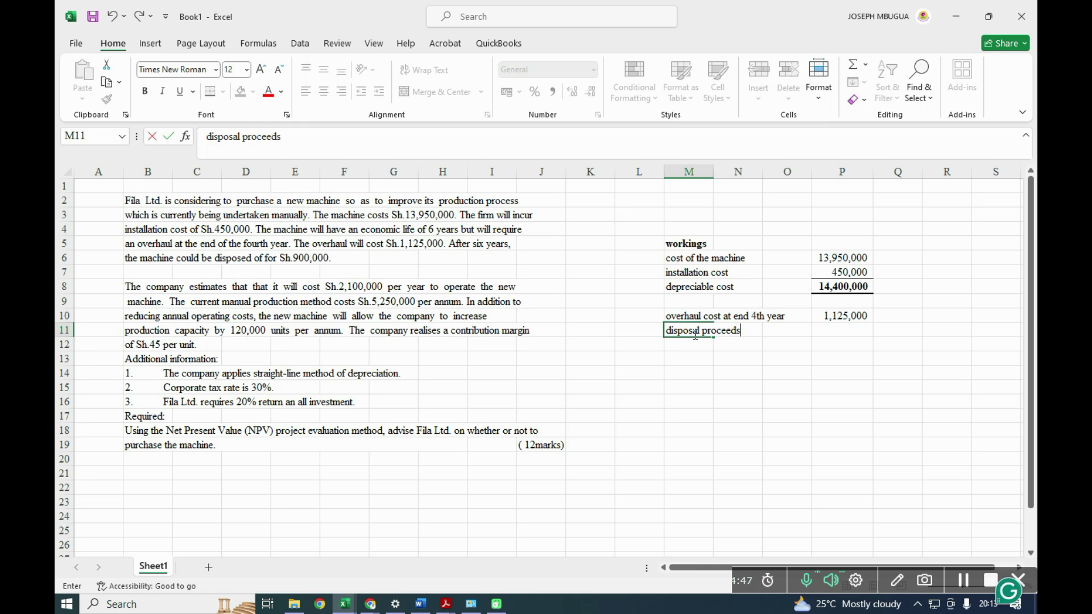
click(839, 331)
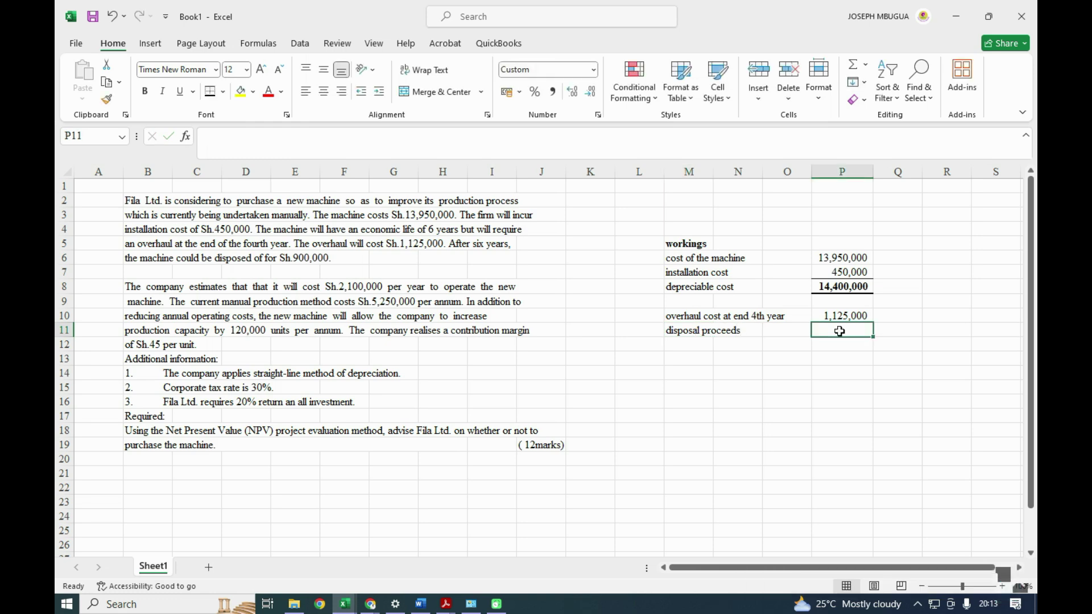
text(900,)
text(00000)
key(Return)
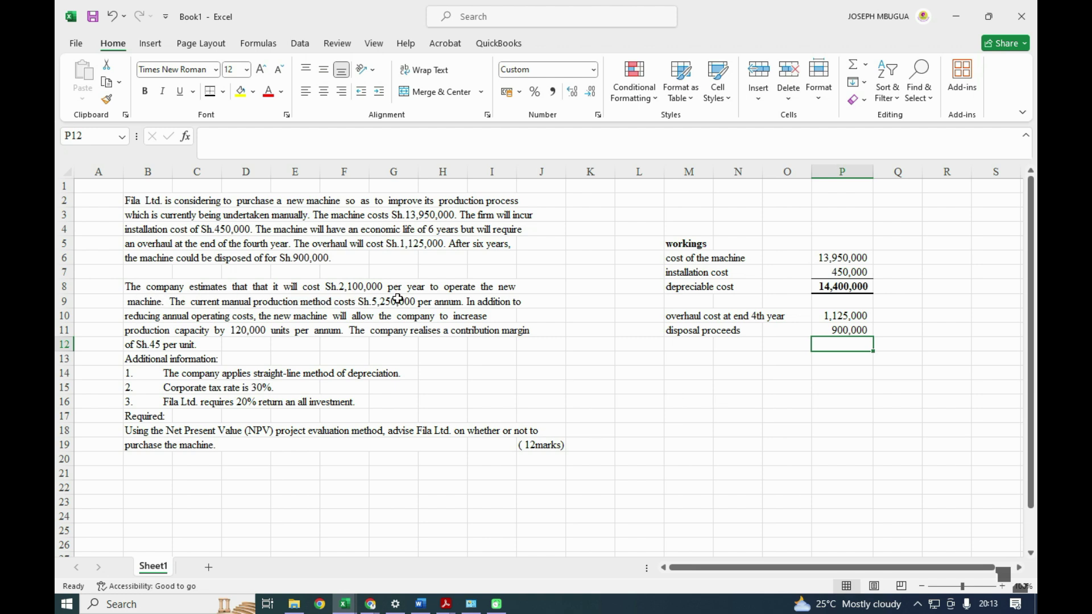
click(680, 361)
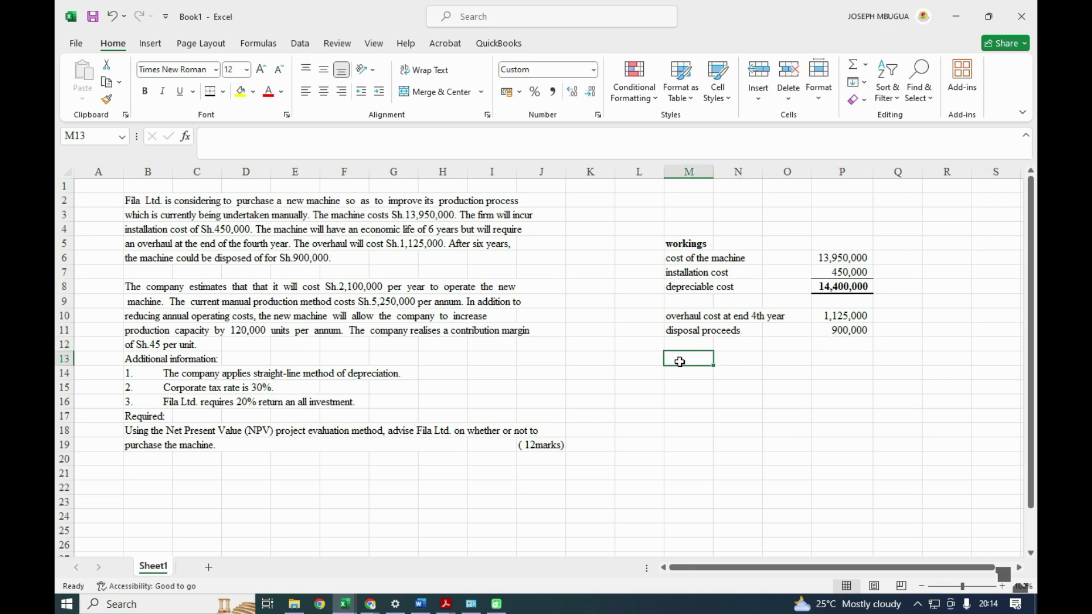
Step: Enter the new machine's operating cost label with 2,100,000 in P13
text(operating cost of the new machine)
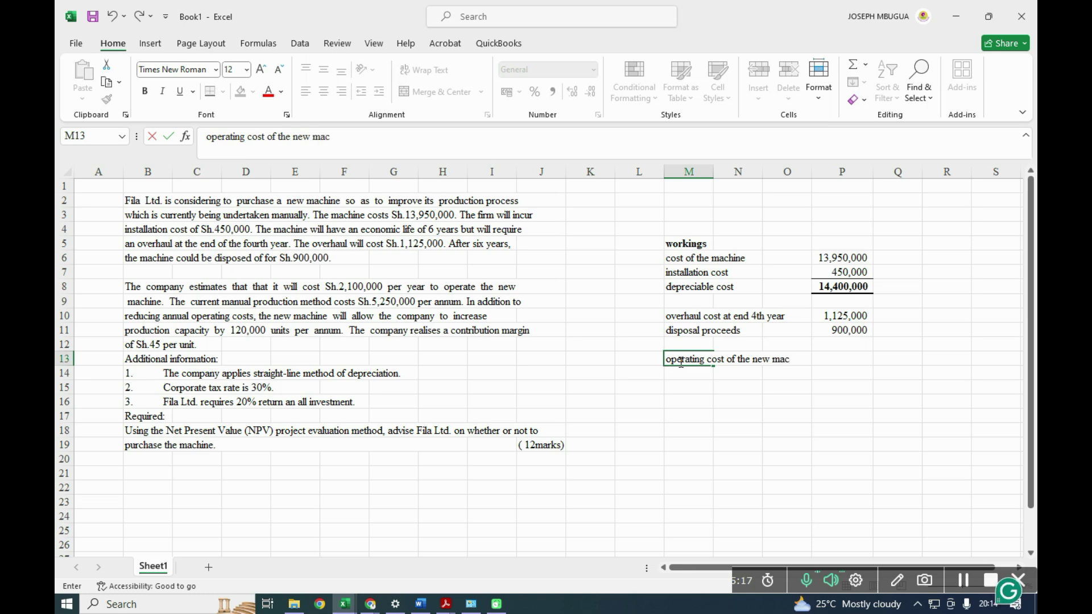
click(821, 356)
text(2100000)
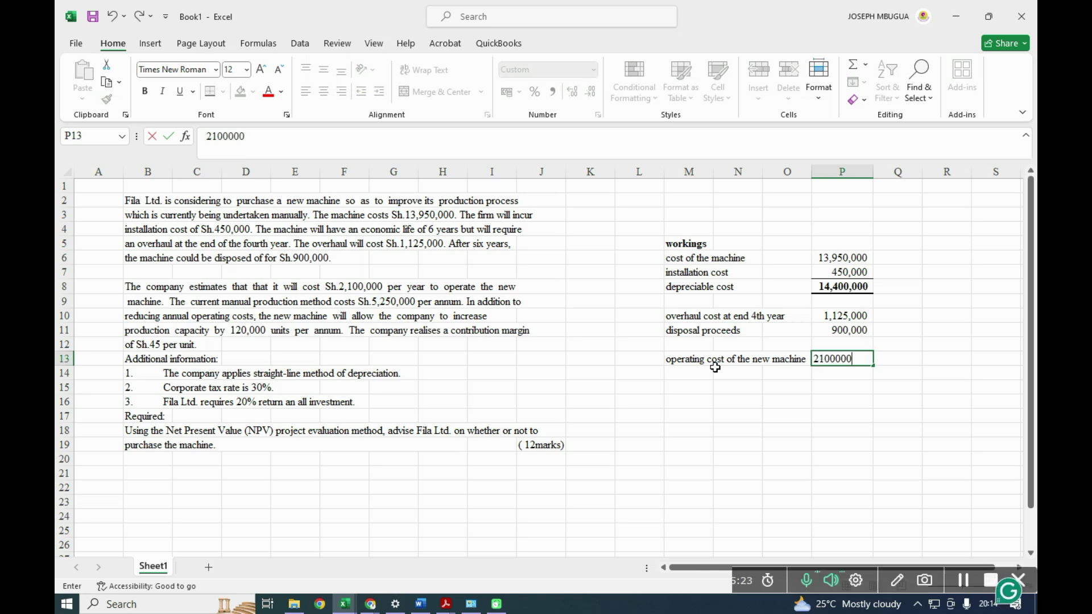
click(687, 376)
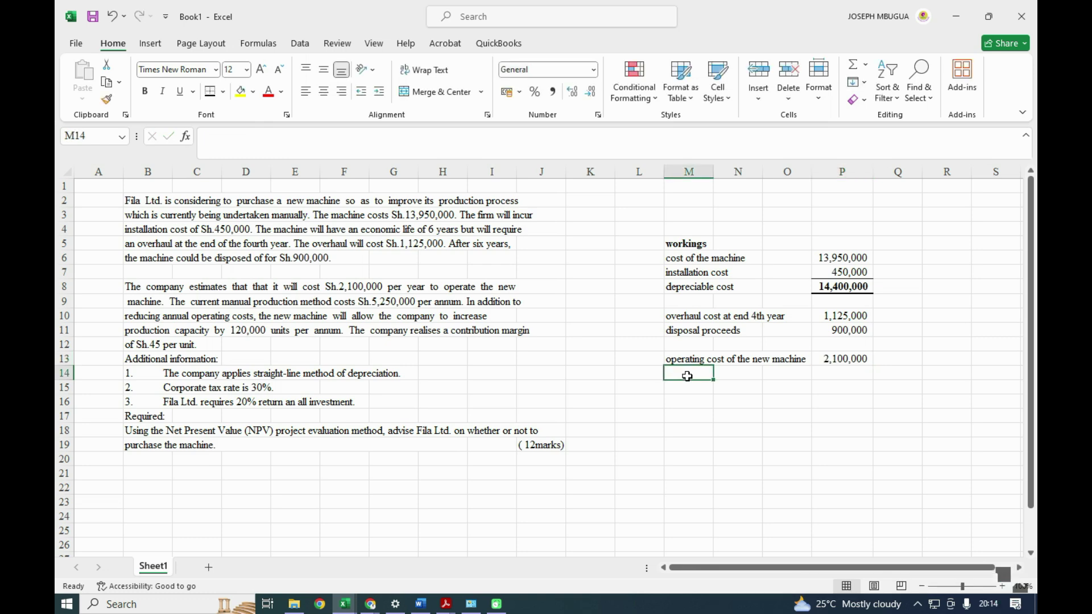
Step: Add the old machine's operating cost label with 5250000 in P14
text(opert)
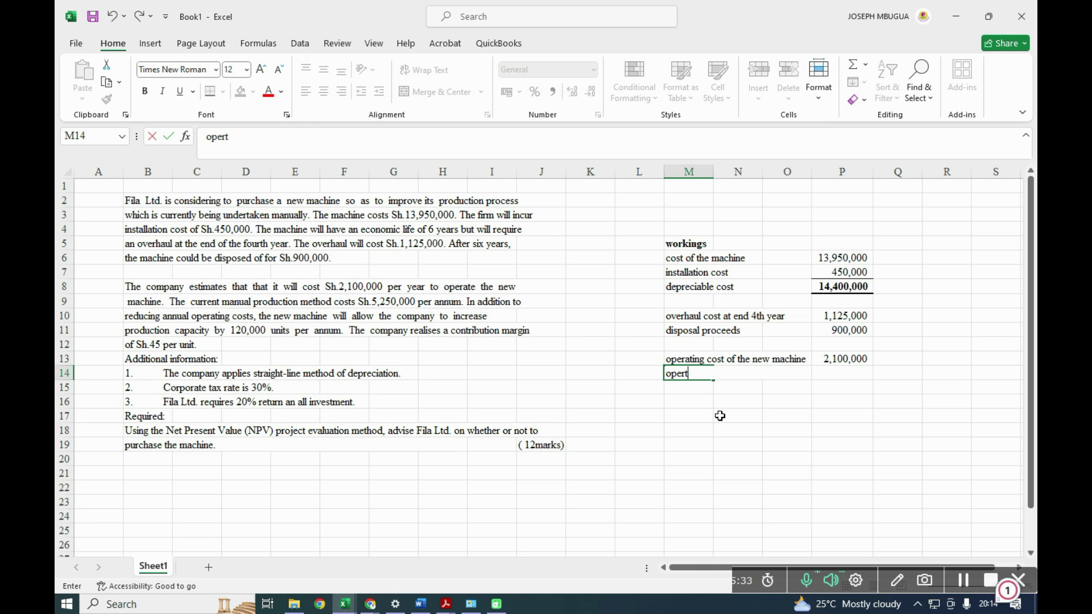
key(BackSpace)
text(ating cost of the new machine)
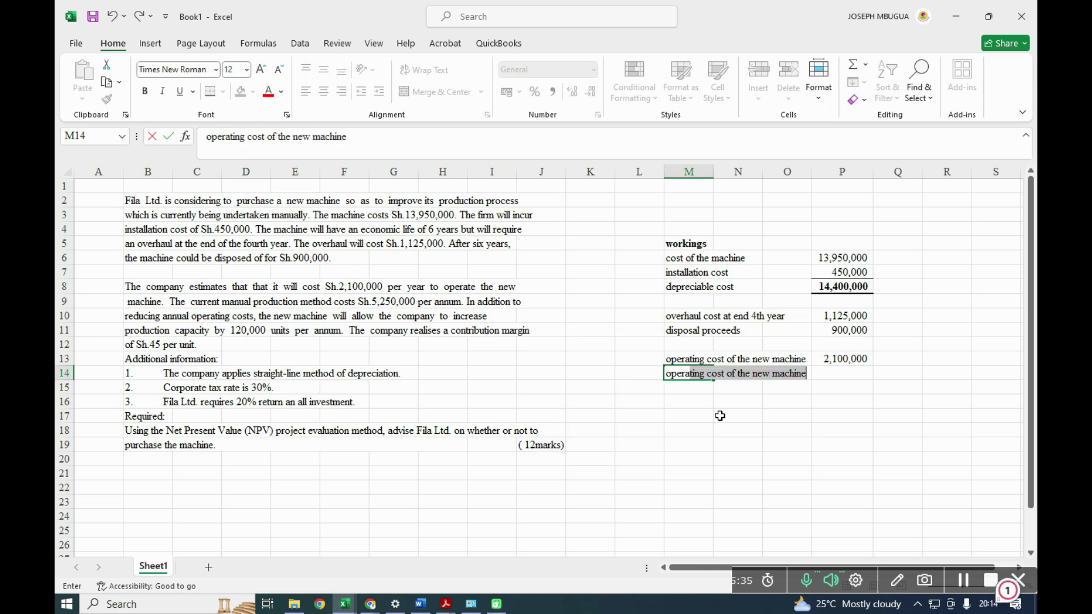
drag(309, 138, 297, 140)
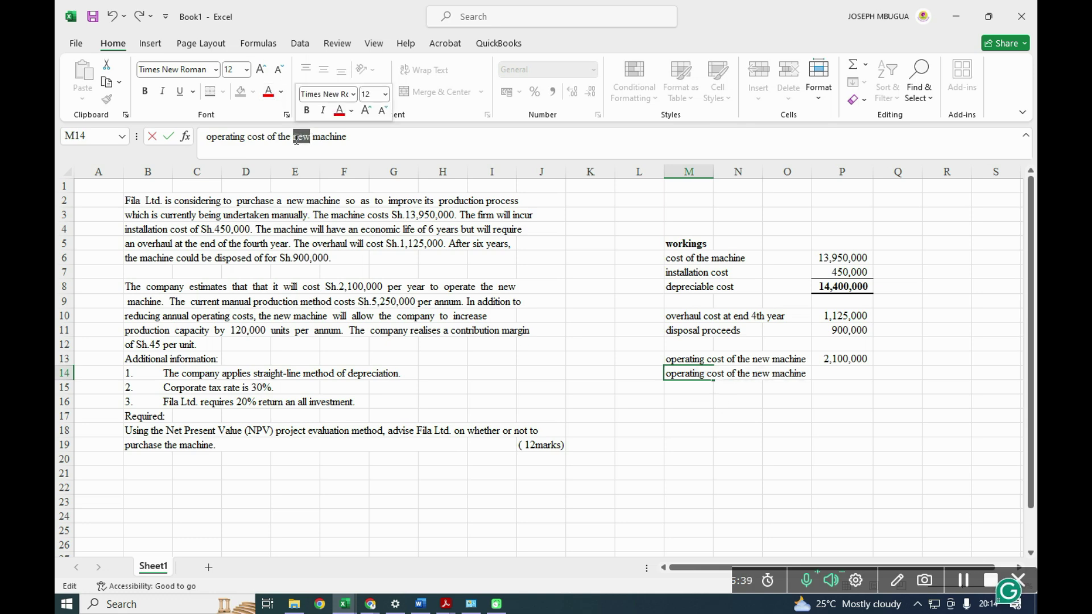
text(old)
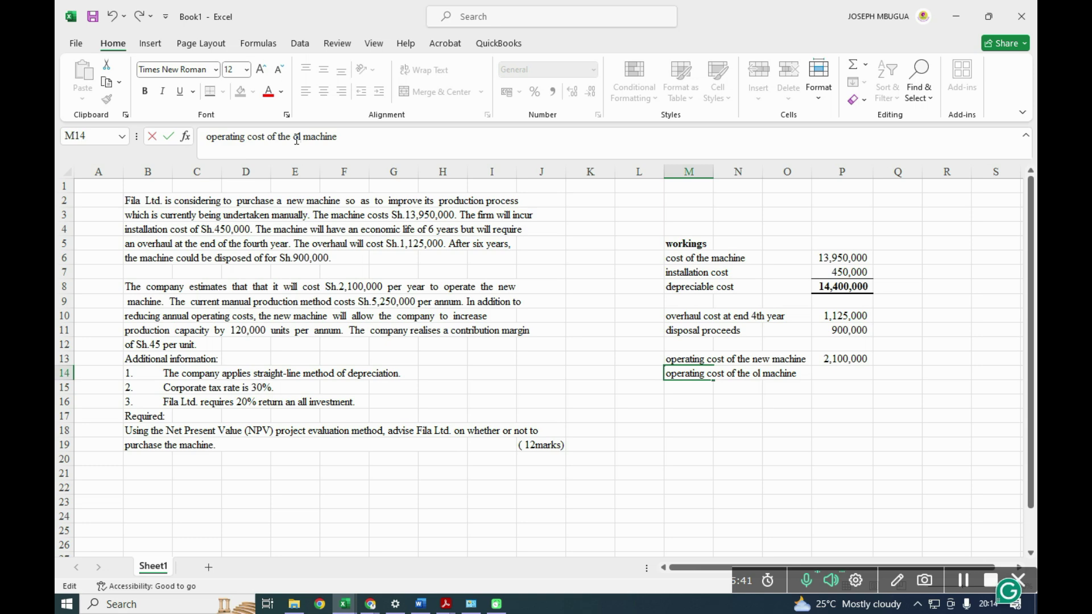
click(837, 372)
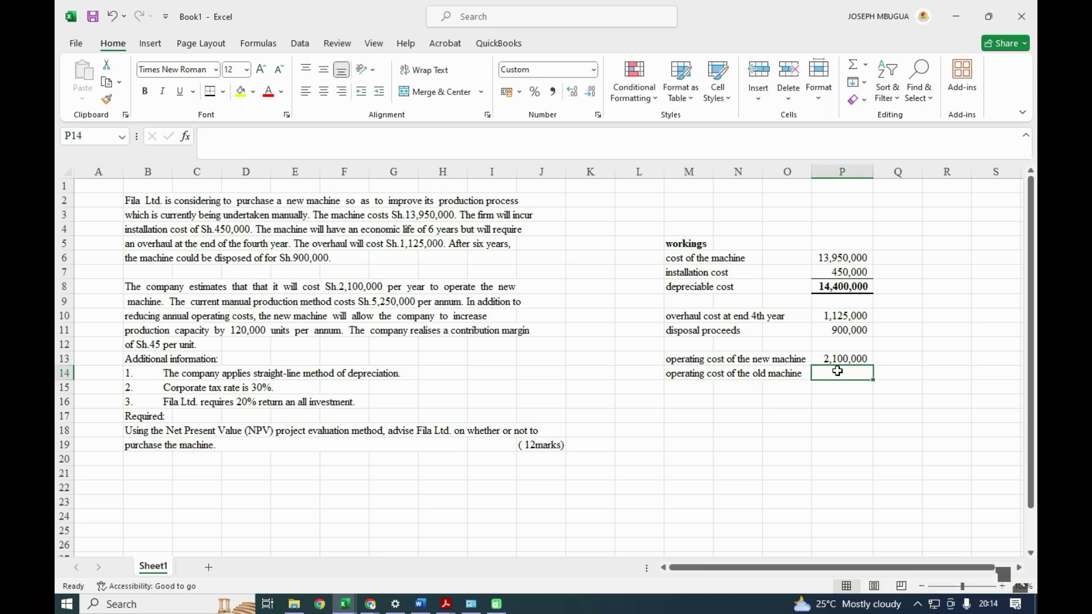
text(52)
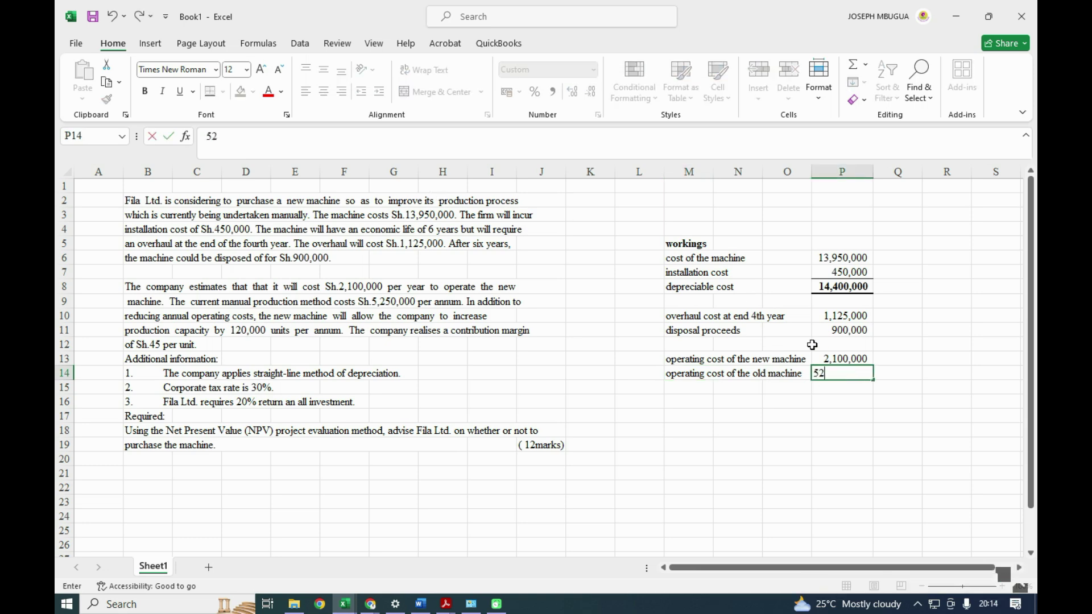
text(50000)
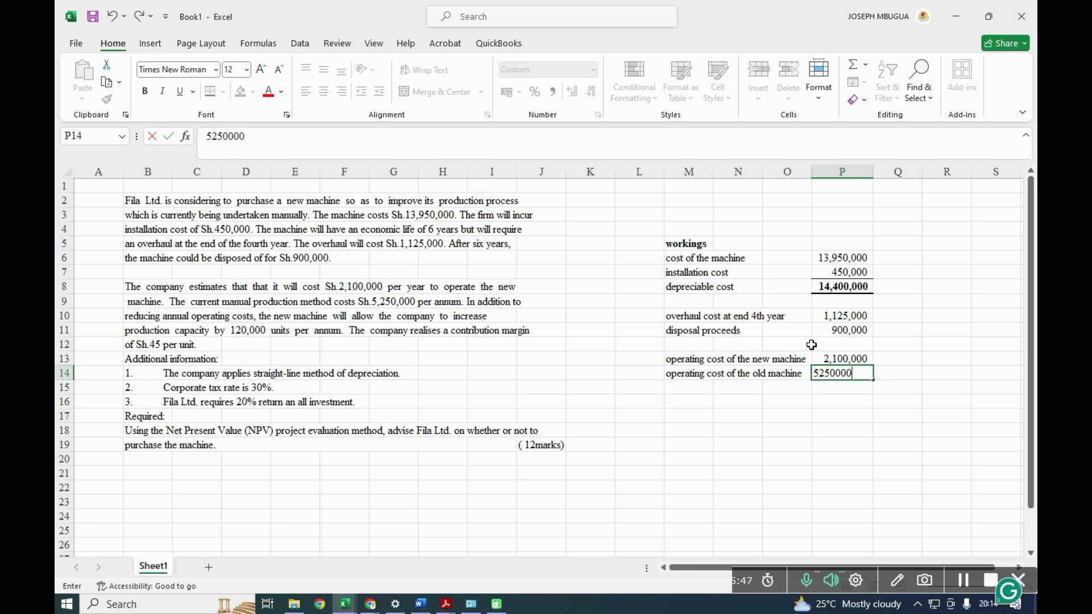
click(695, 388)
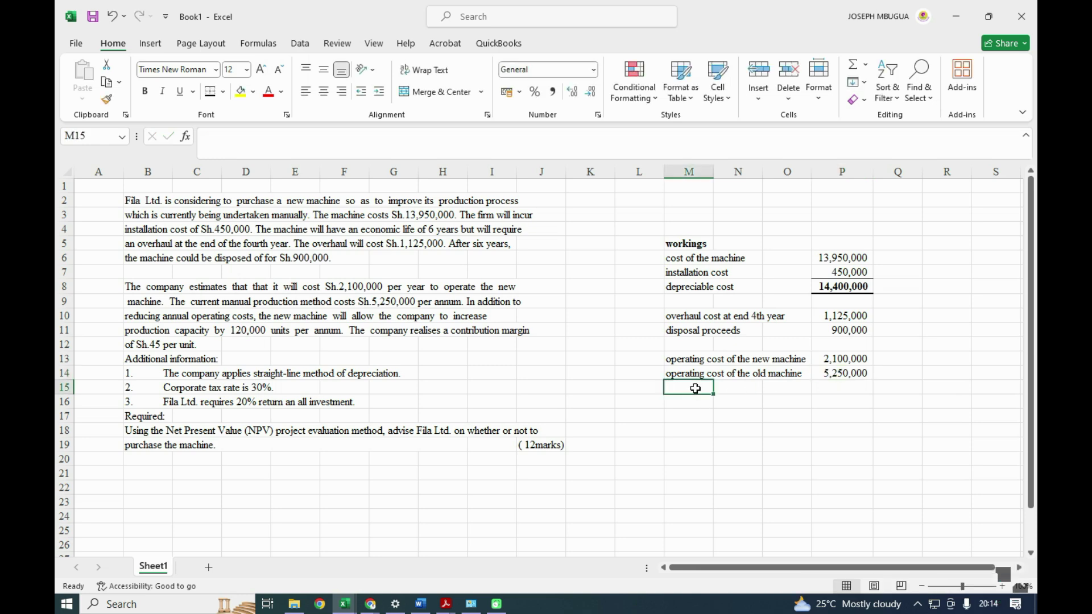
Step: Label M15 'savings on cost' and compute =P14-P13 in P15, giving 3,150,000
text(savings on cost)
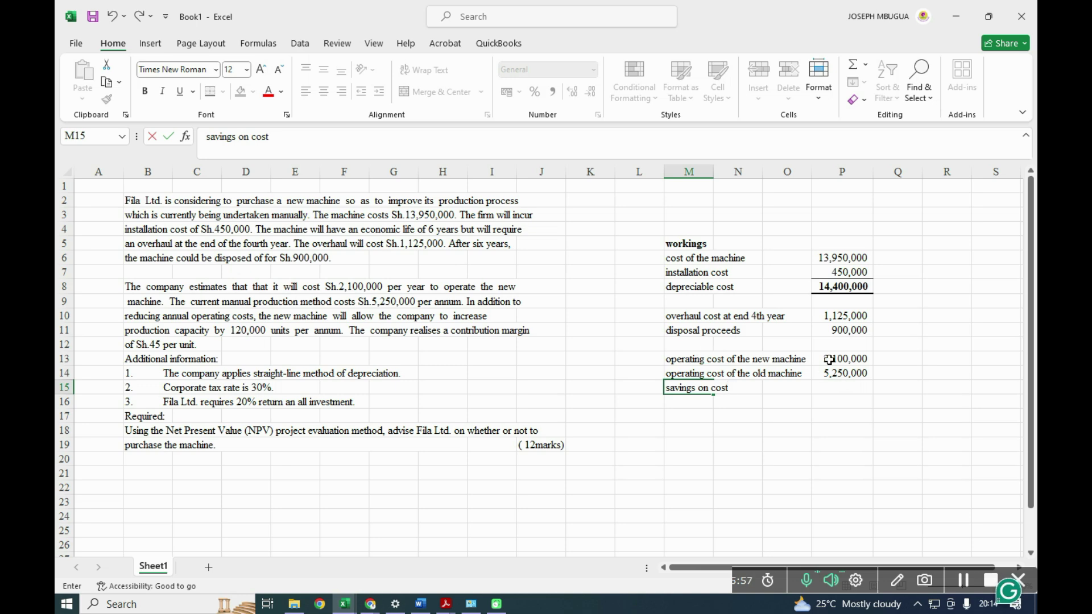
click(832, 389)
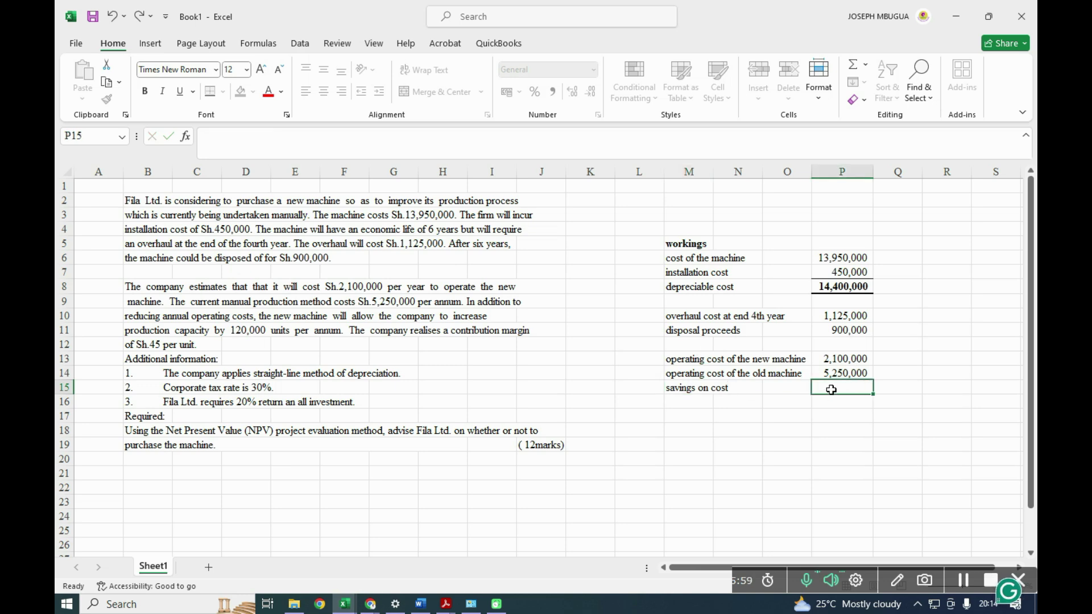
text(=)
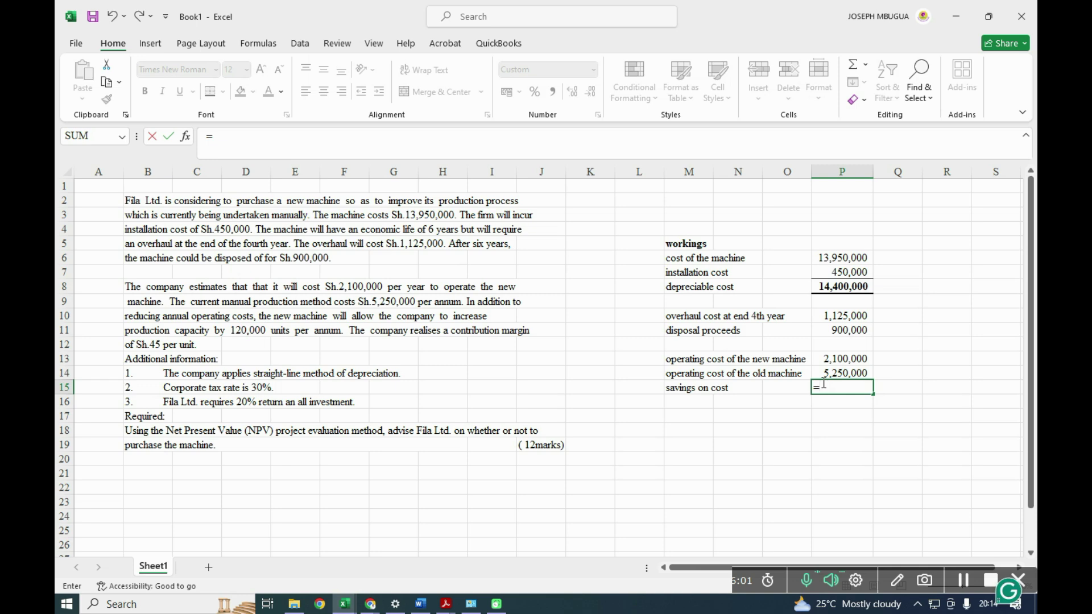
click(832, 375)
text(-)
click(832, 360)
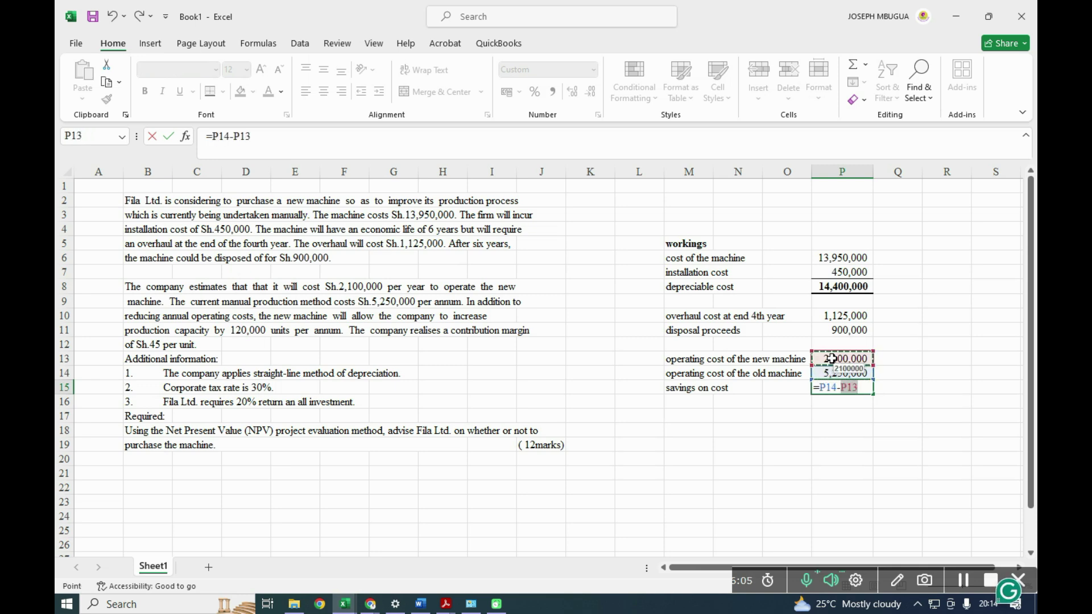
key(Return)
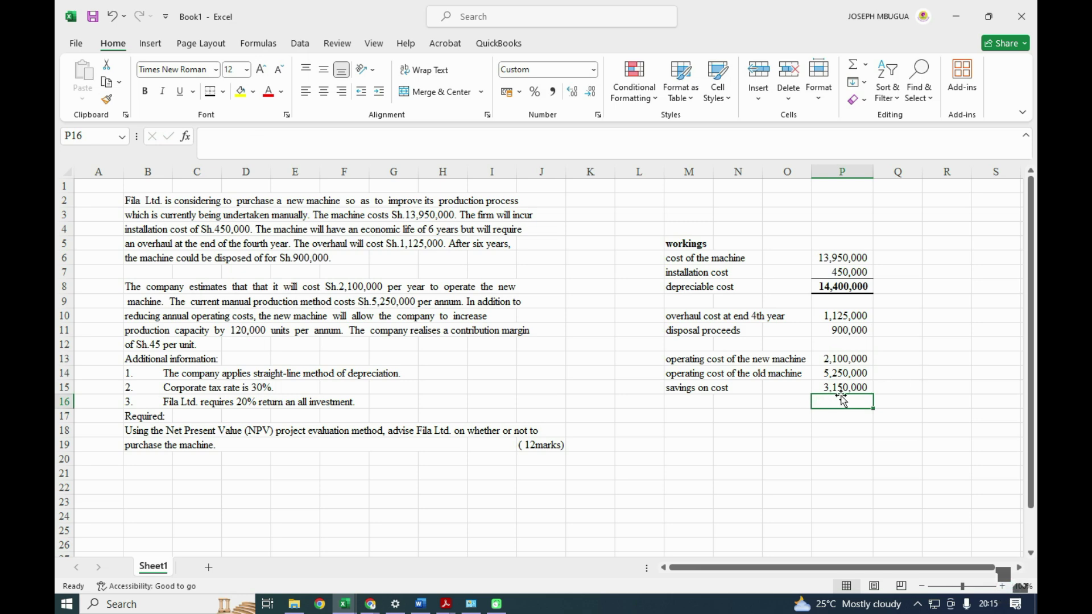
scroll(842, 399, down, 1)
scroll(841, 398, up, 1)
scroll(842, 398, down, 1)
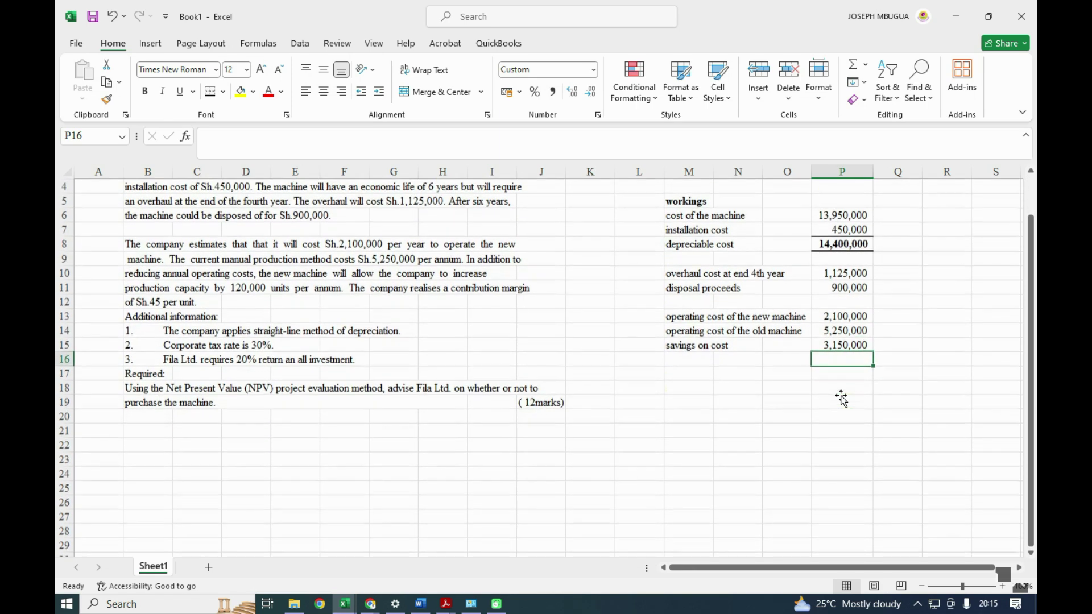
scroll(842, 398, up, 1)
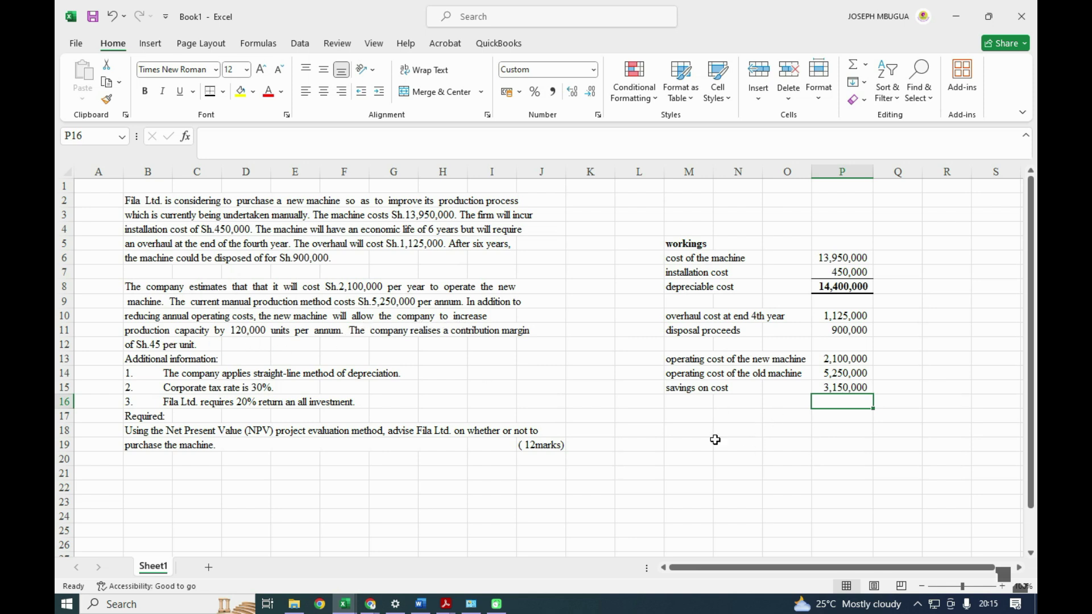
click(680, 418)
Step: Enter 'increase in production units' with 120000 in P17
text(incras)
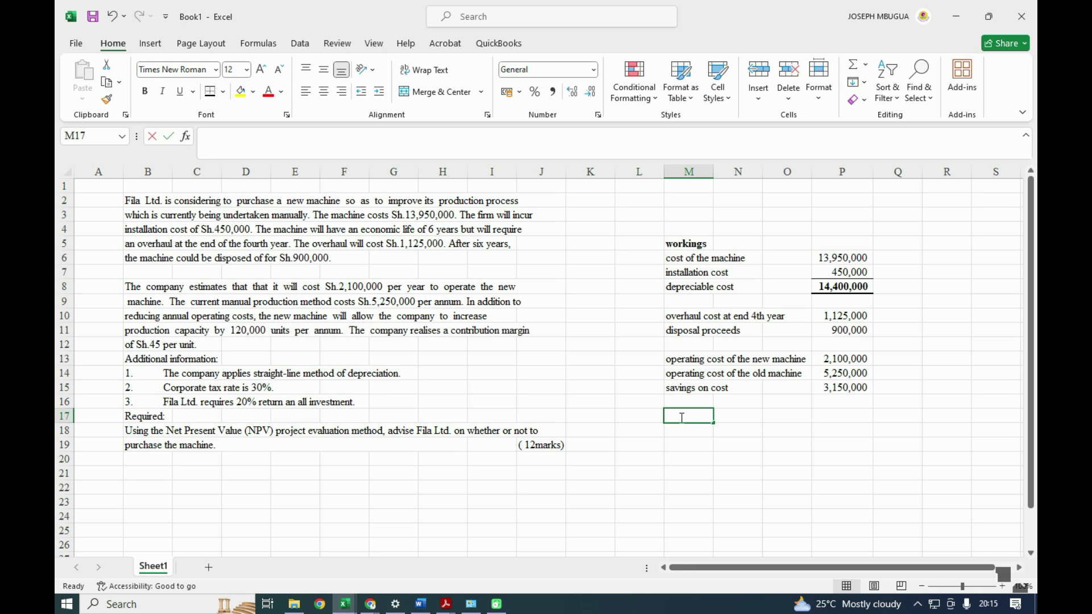
text(e i)
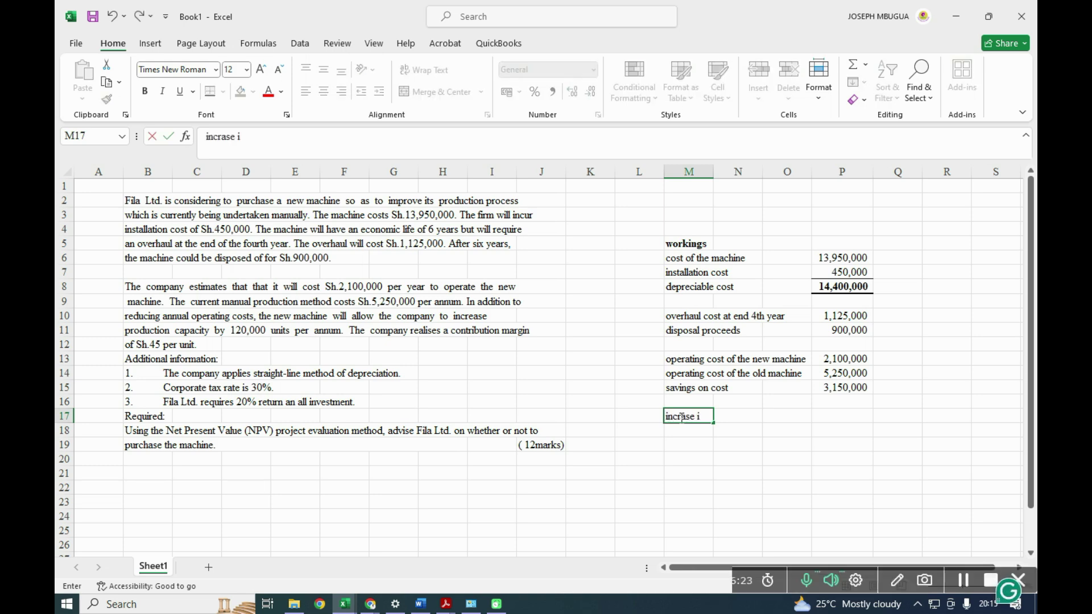
text(n prod)
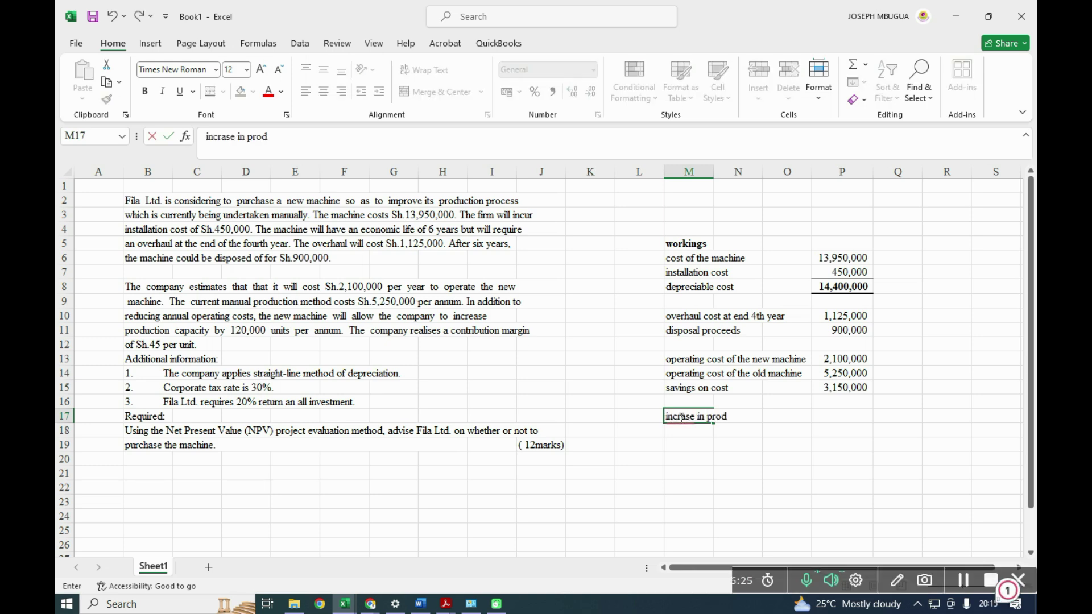
text(uction units)
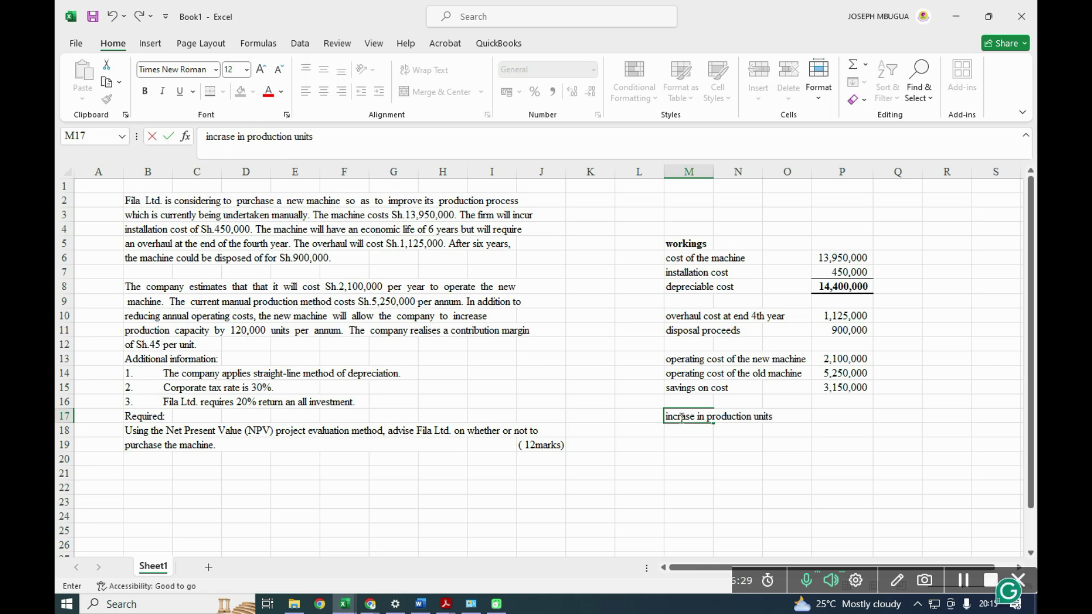
click(848, 417)
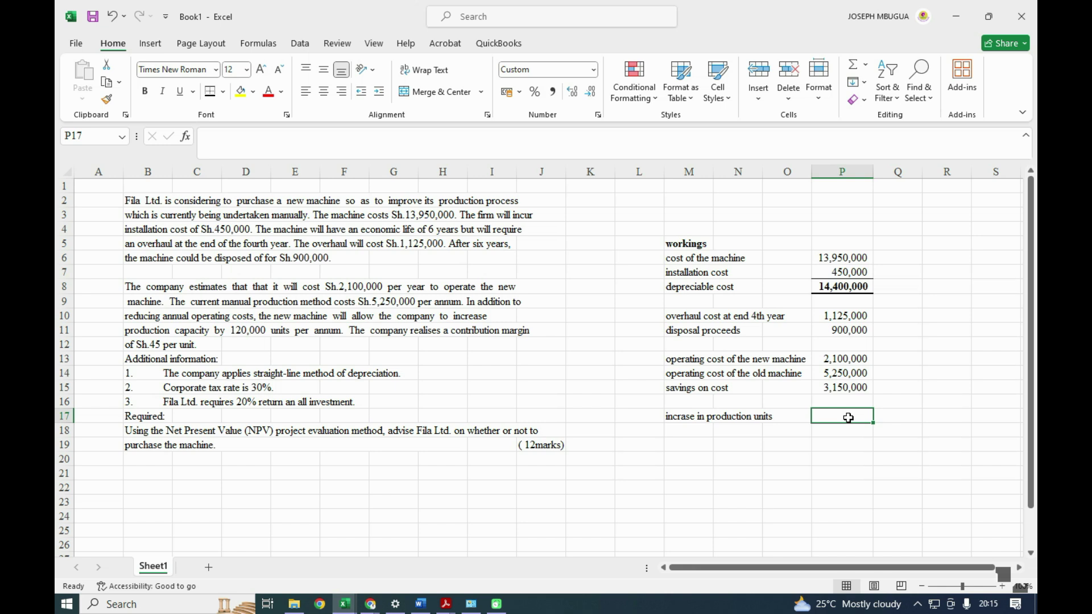
text(120000)
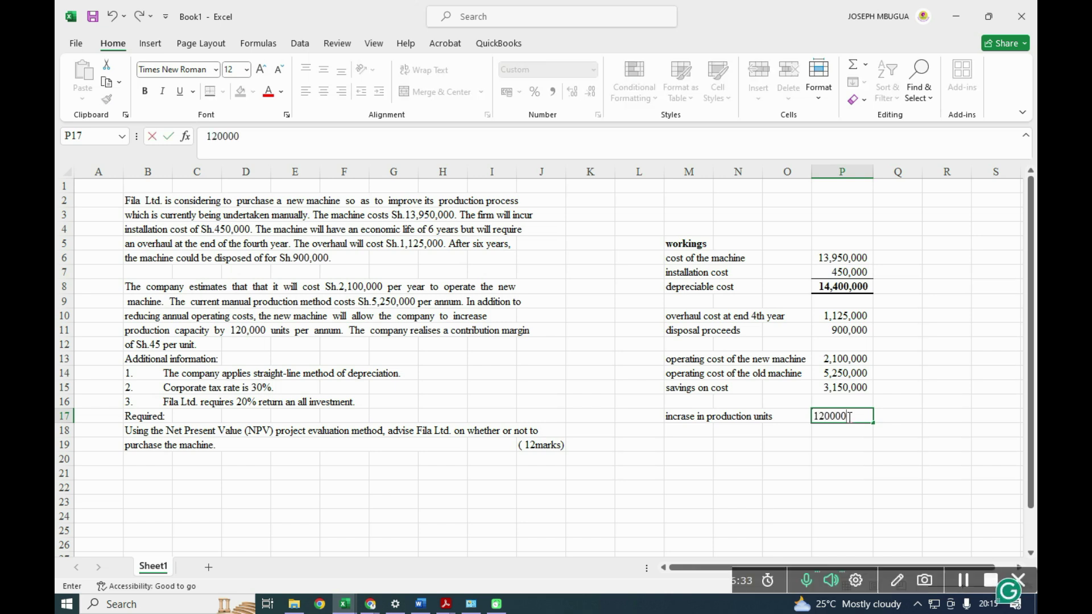
click(804, 454)
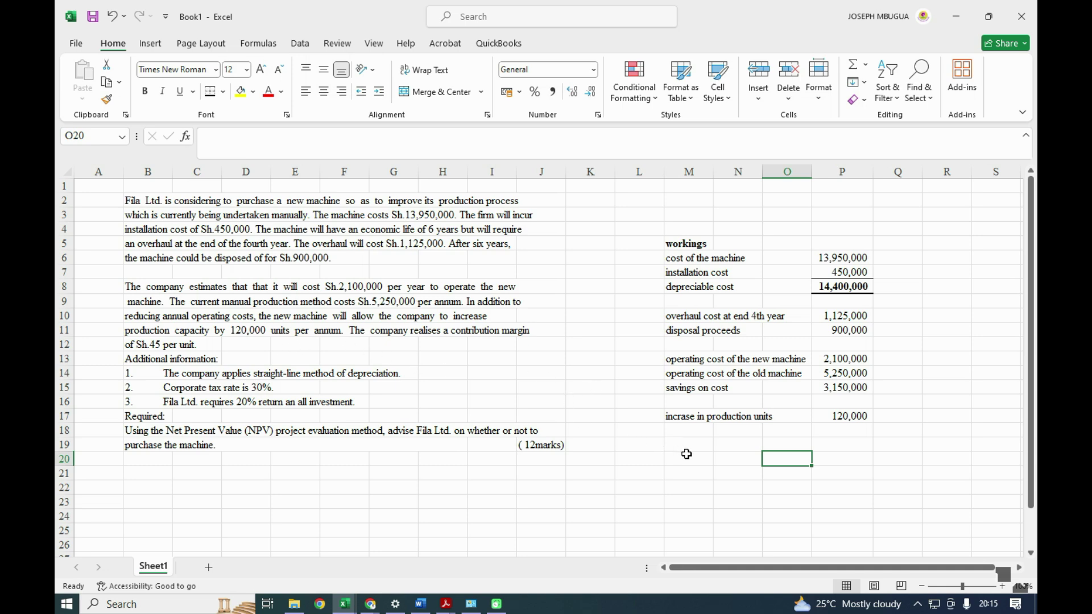
Step: Add 'contribution margin' in M18 with 45 in P18
click(687, 432)
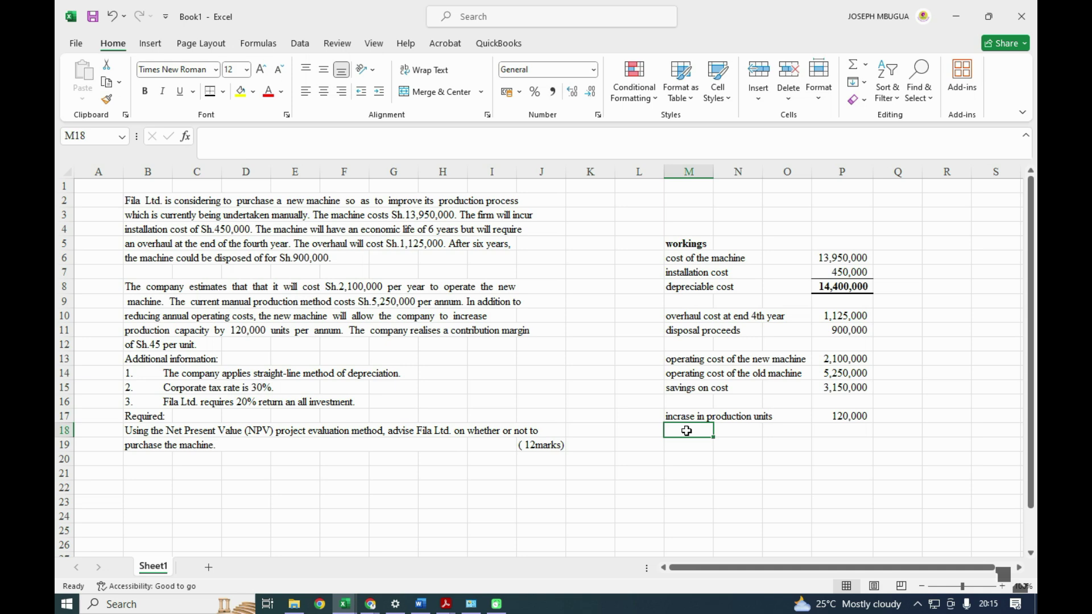
text(co)
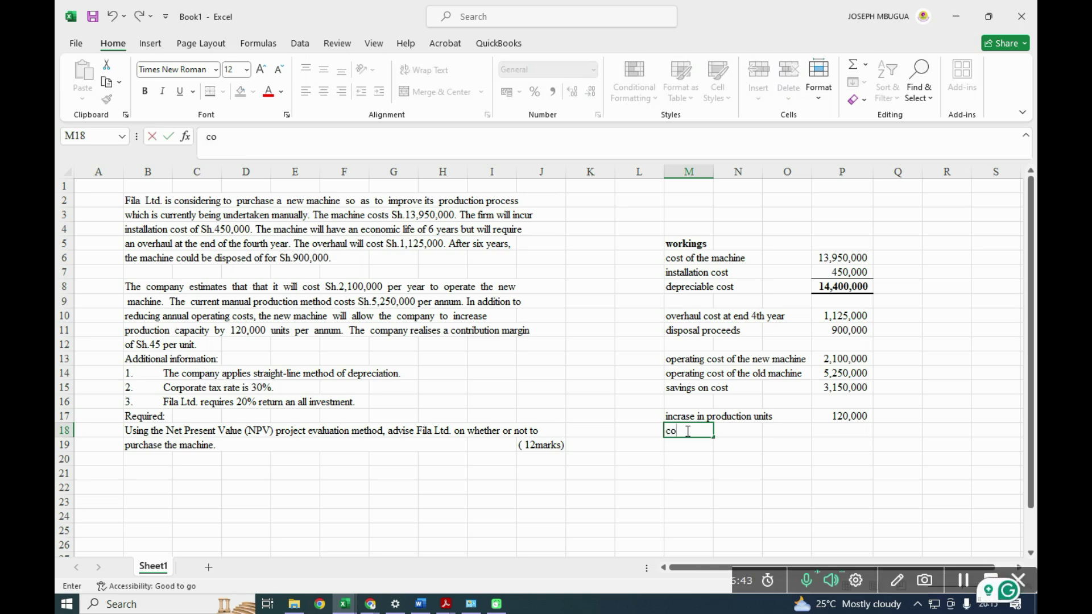
text(ntrib)
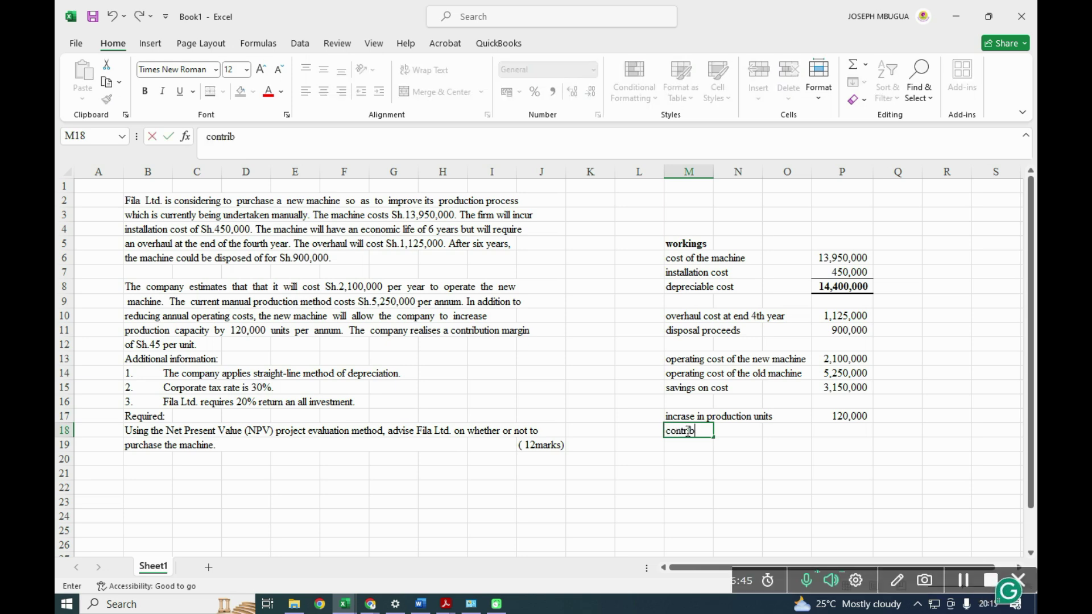
text(ution ma)
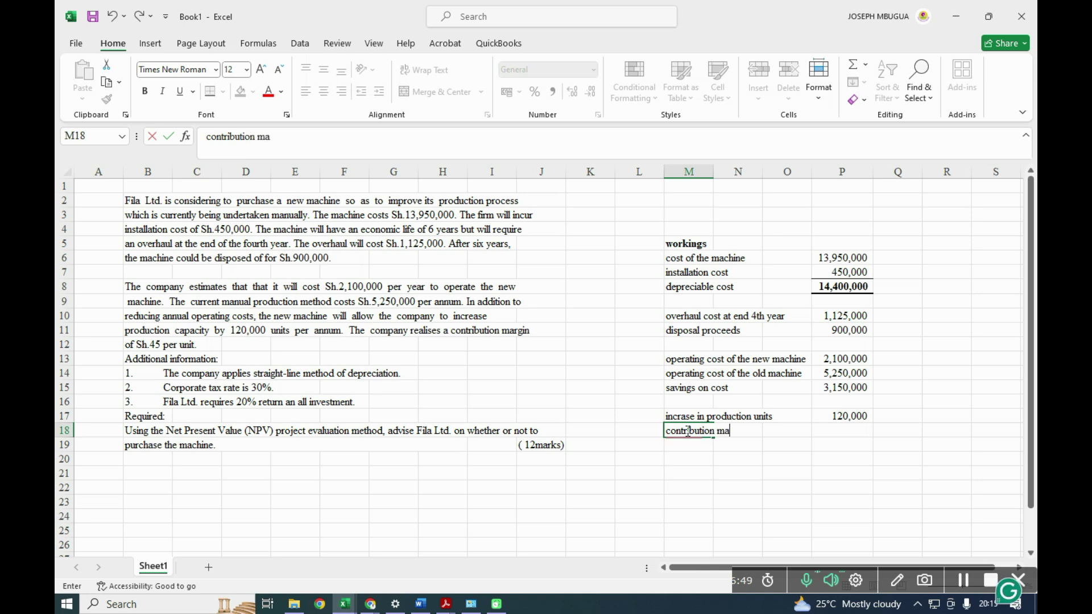
text(rgin)
click(849, 433)
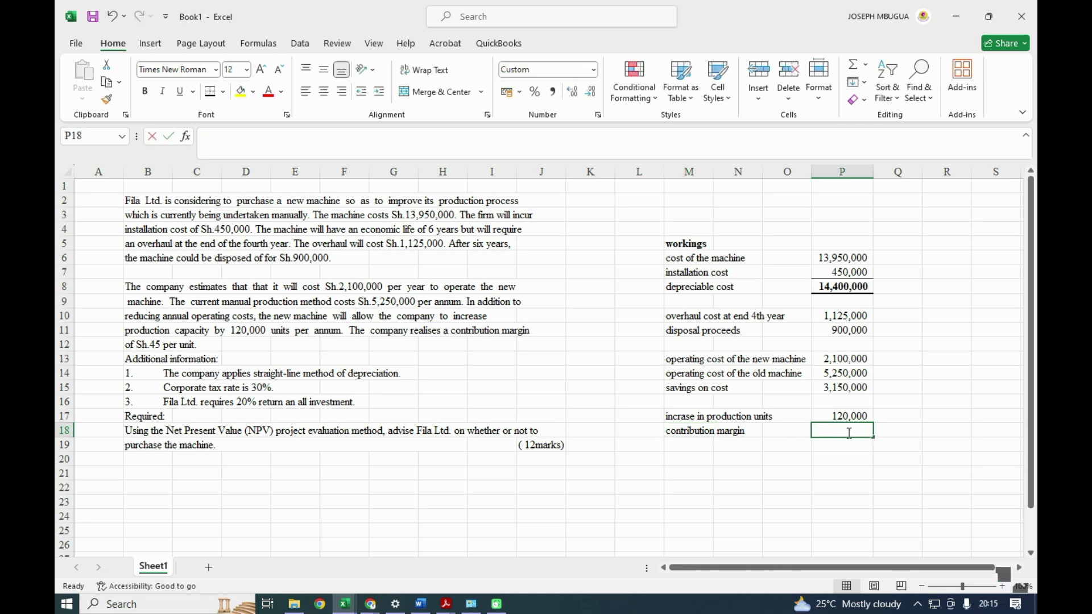
text(45)
click(685, 447)
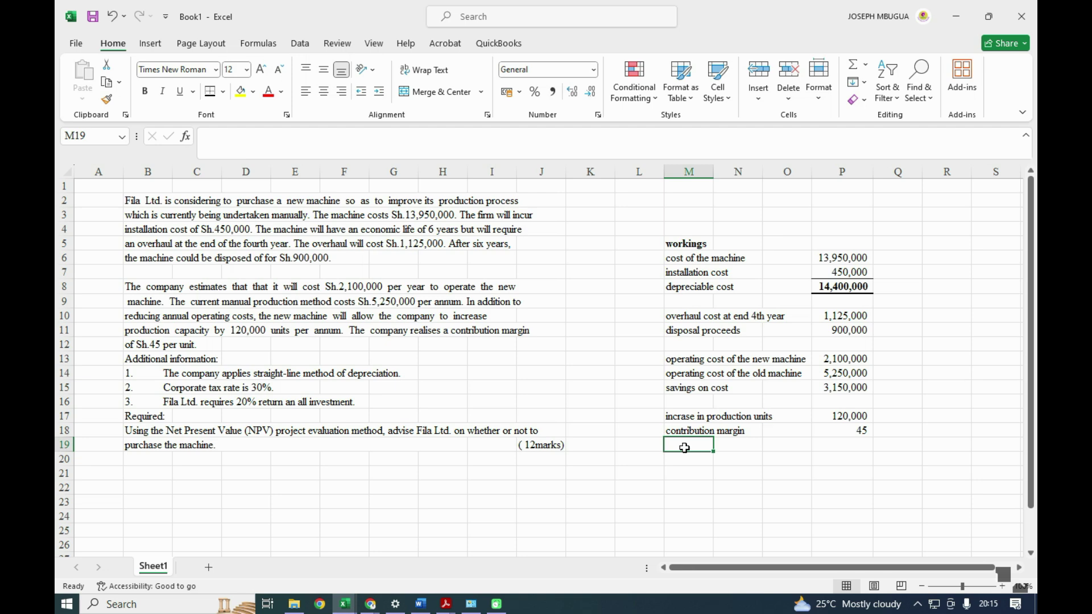
text(tax rate)
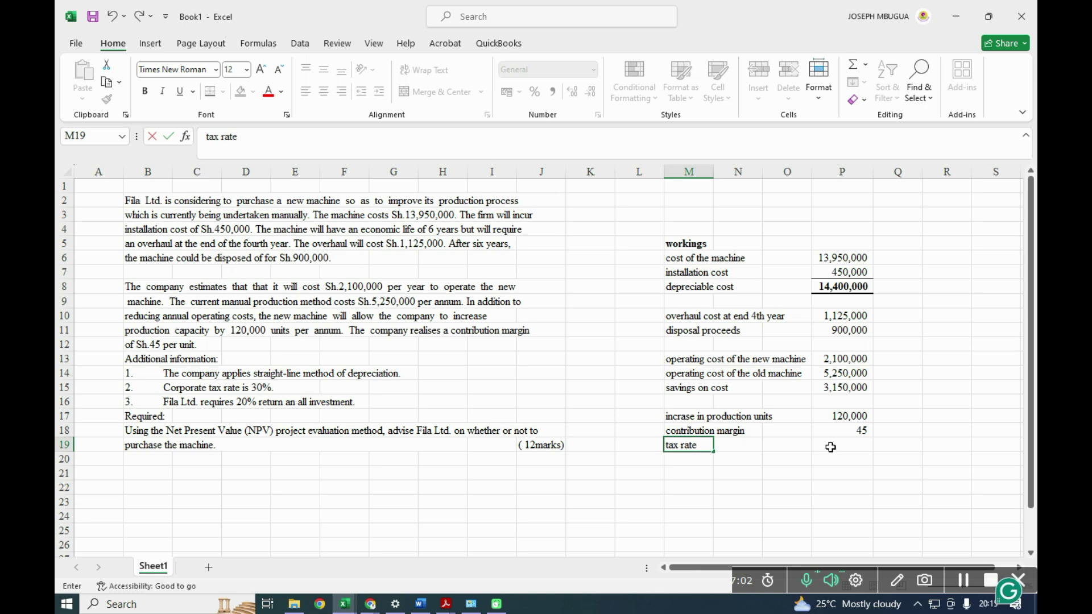
Step: Enter a tax rate of 30% in P19 in Percent Style
click(835, 444)
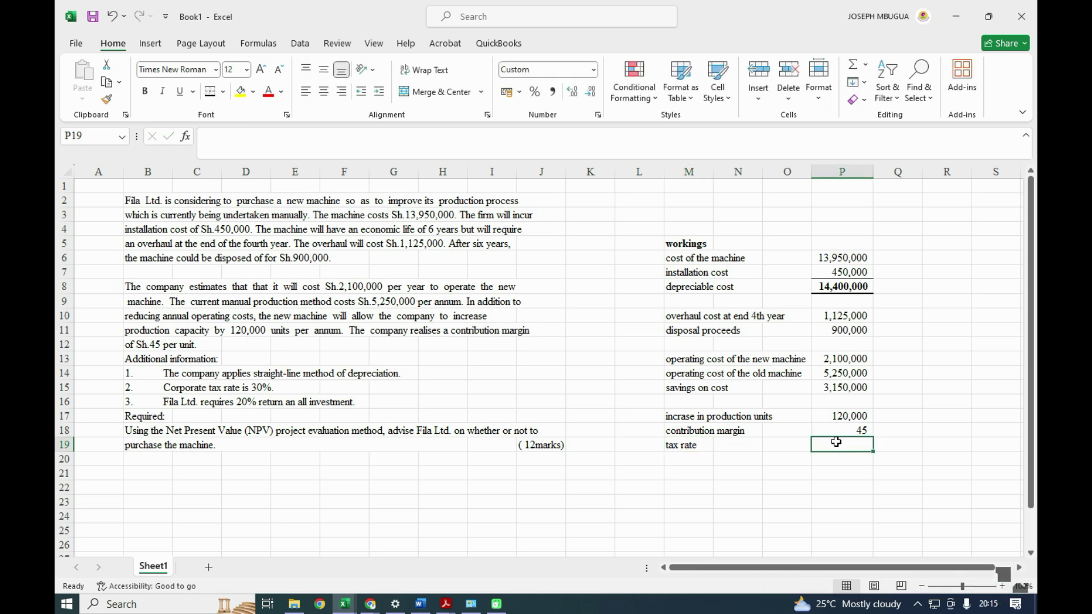
text(30%)
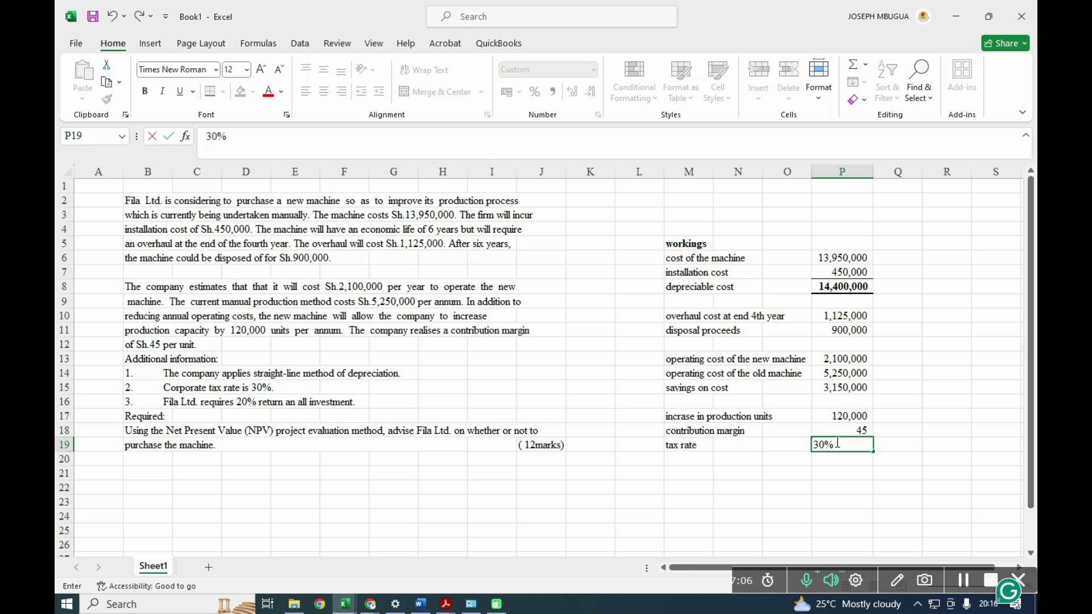
click(691, 458)
click(864, 446)
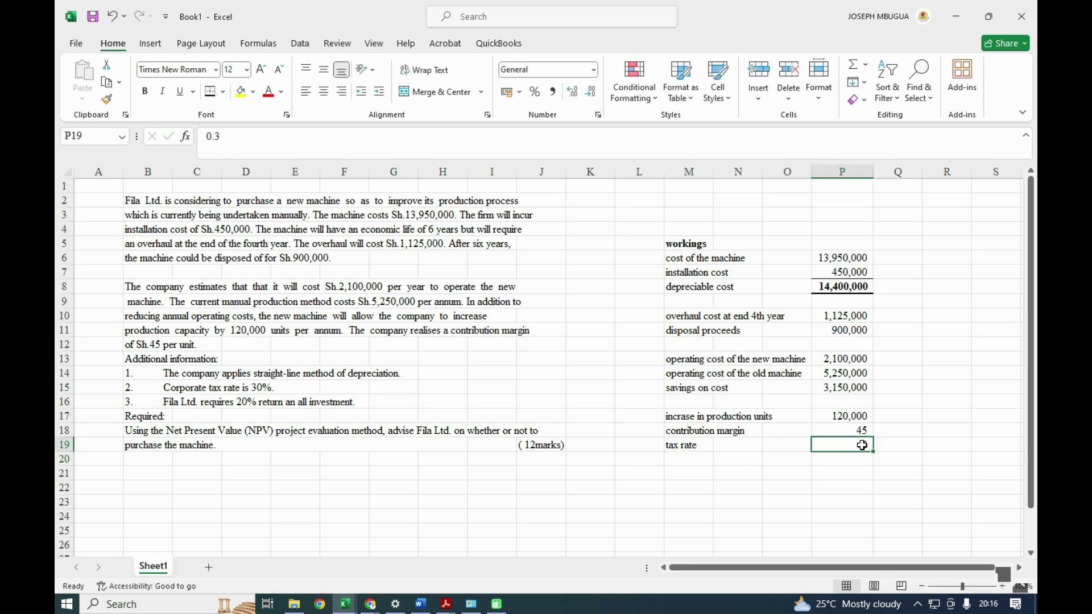
click(535, 93)
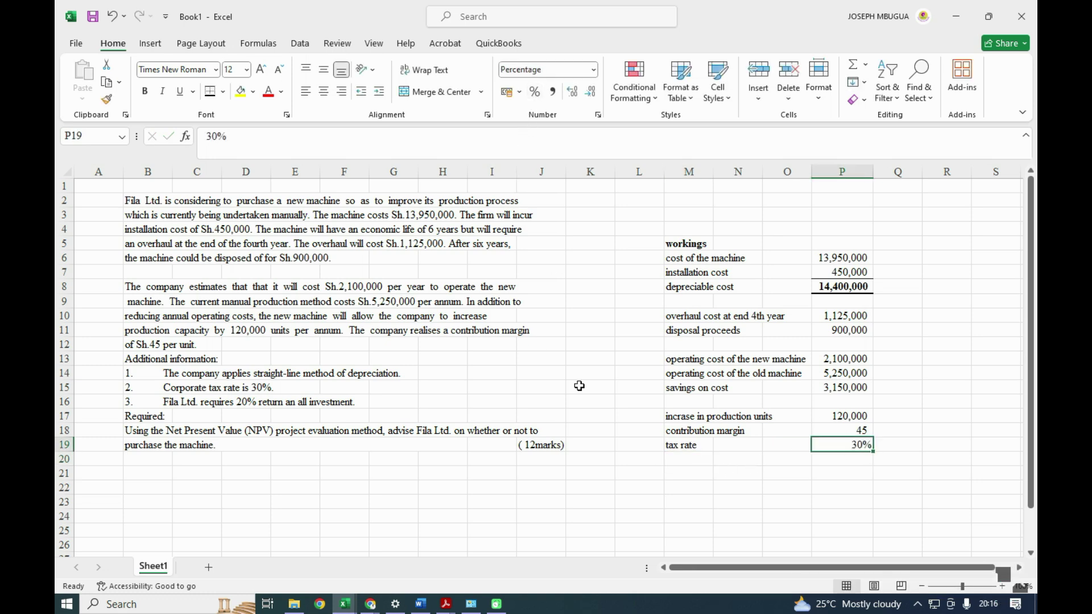
Step: Add 'WACC' in M20 with 20% in P20, percent-formatted, removing the stray period
click(683, 458)
text(wa)
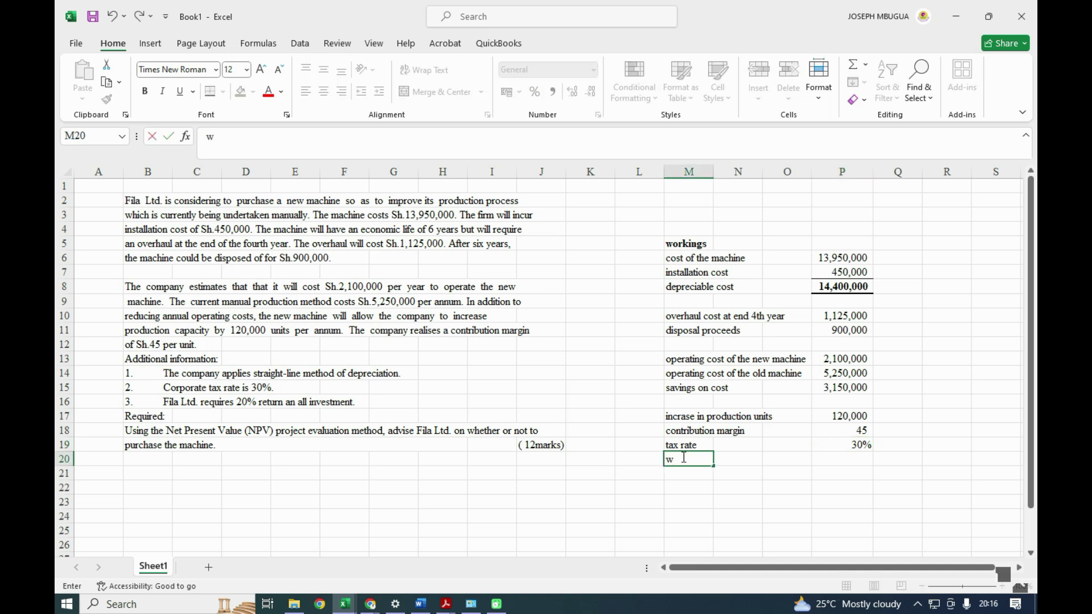
key(BackSpace)
text(WACC)
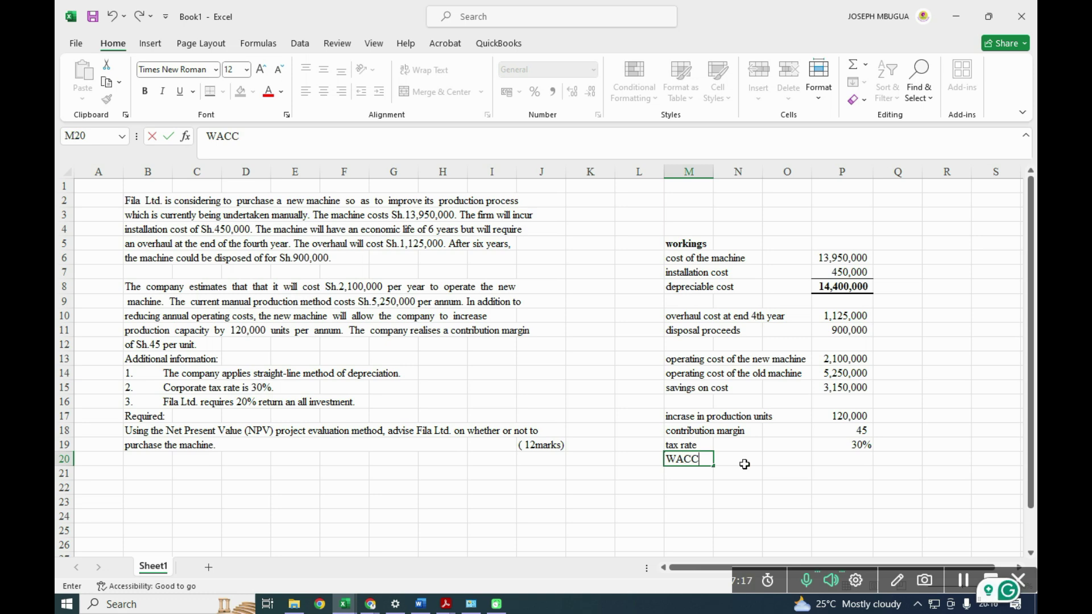
click(834, 457)
text(20%.)
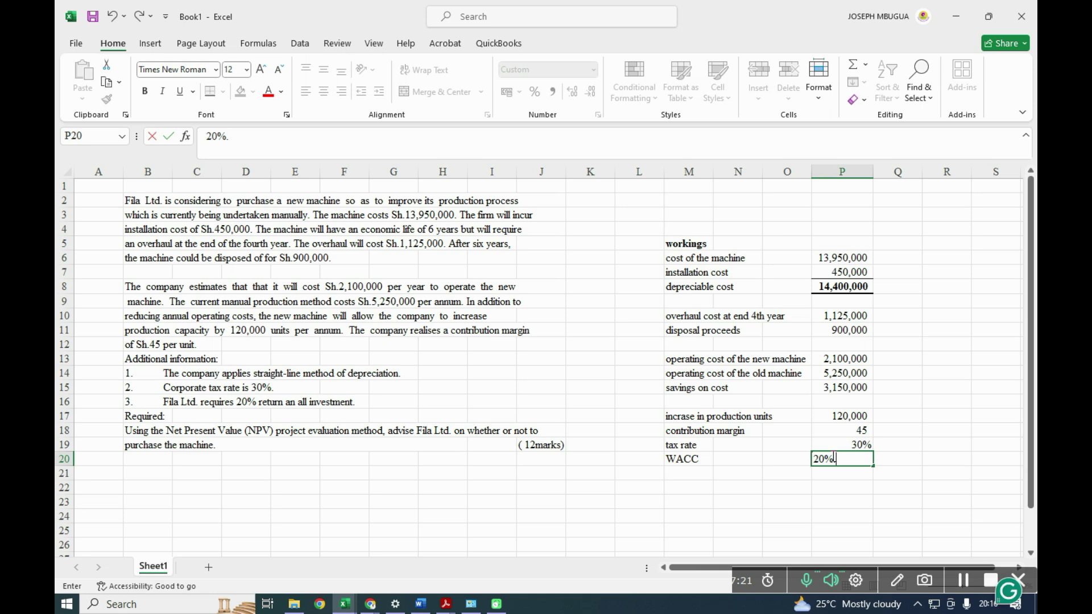
key(Return)
click(832, 458)
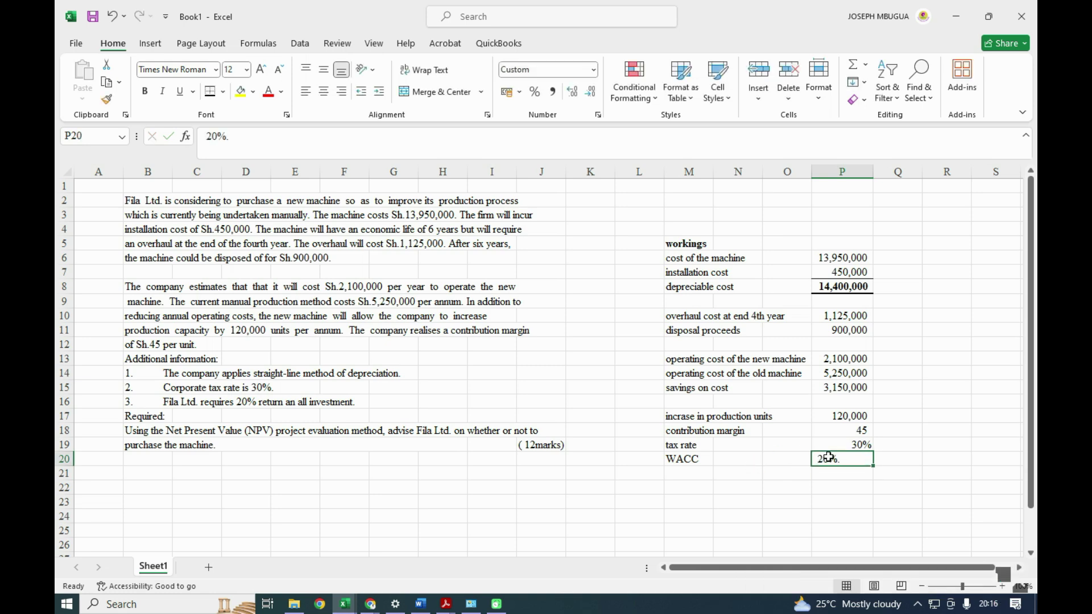
click(535, 92)
click(271, 135)
key(BackSpace)
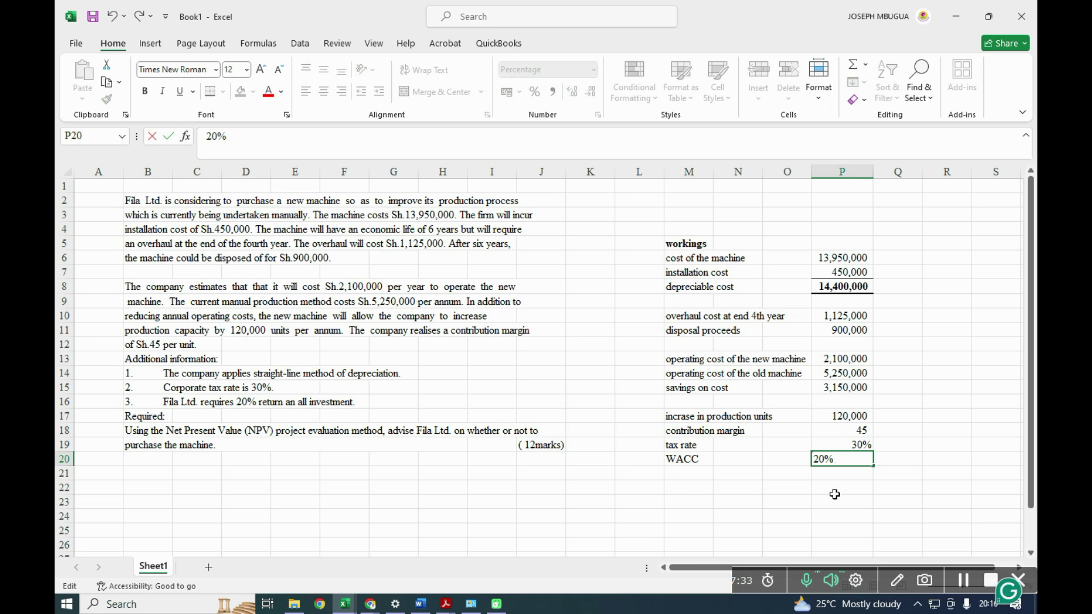
key(Return)
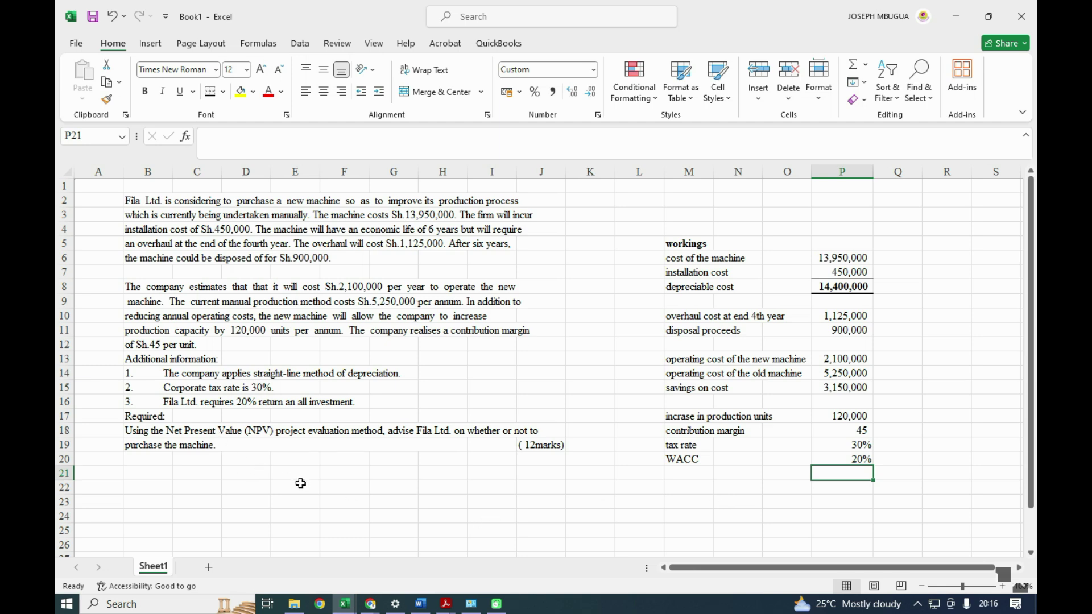
scroll(302, 482, down, 1)
scroll(302, 481, up, 1)
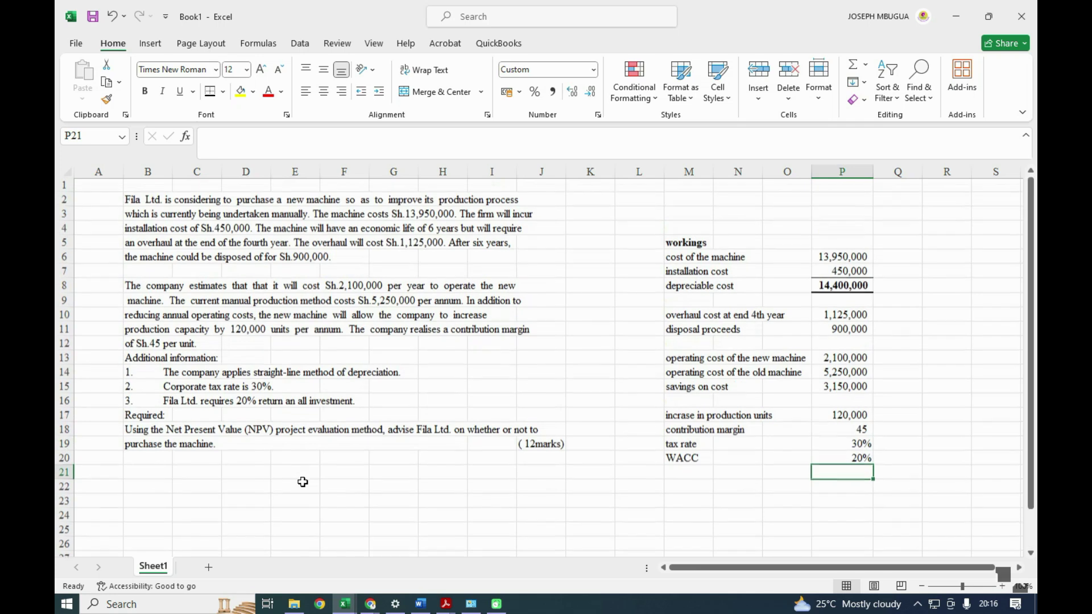
scroll(303, 482, down, 1)
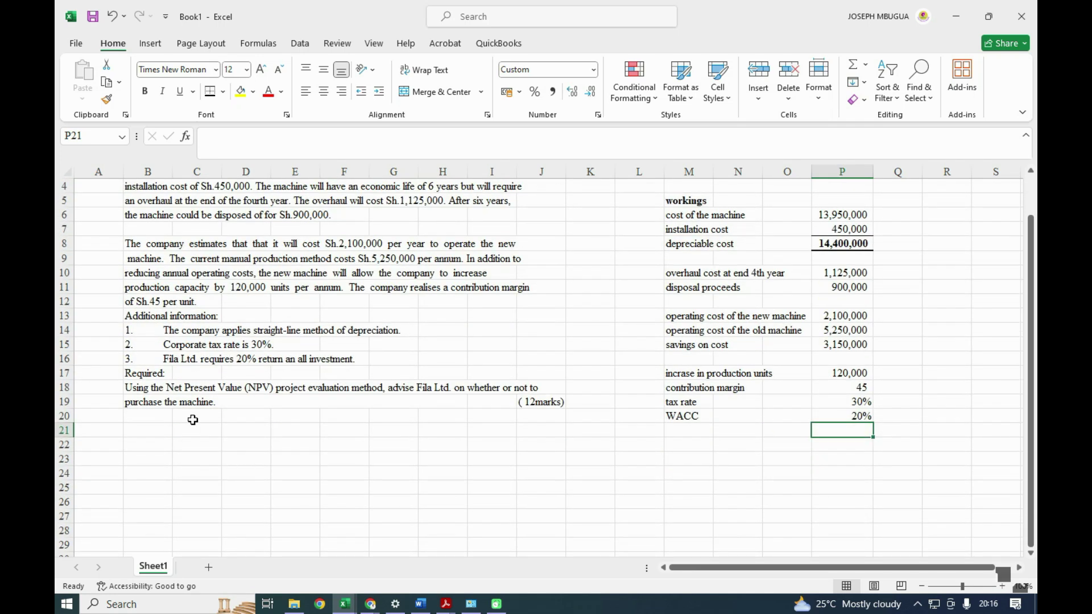
Step: Type the purchase decision heading in F23
click(338, 463)
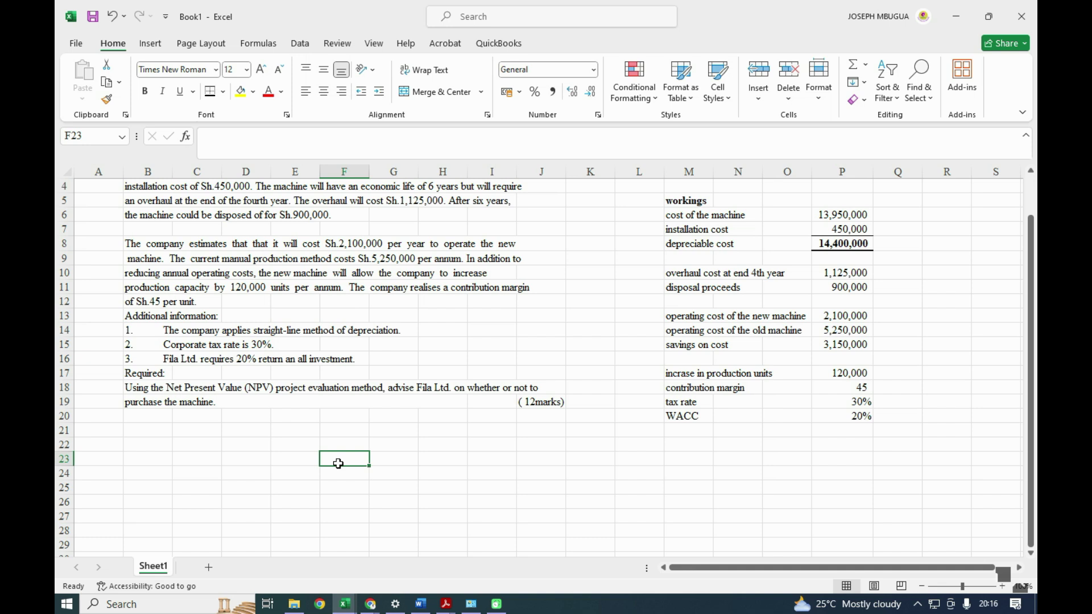
text(wherher or no)
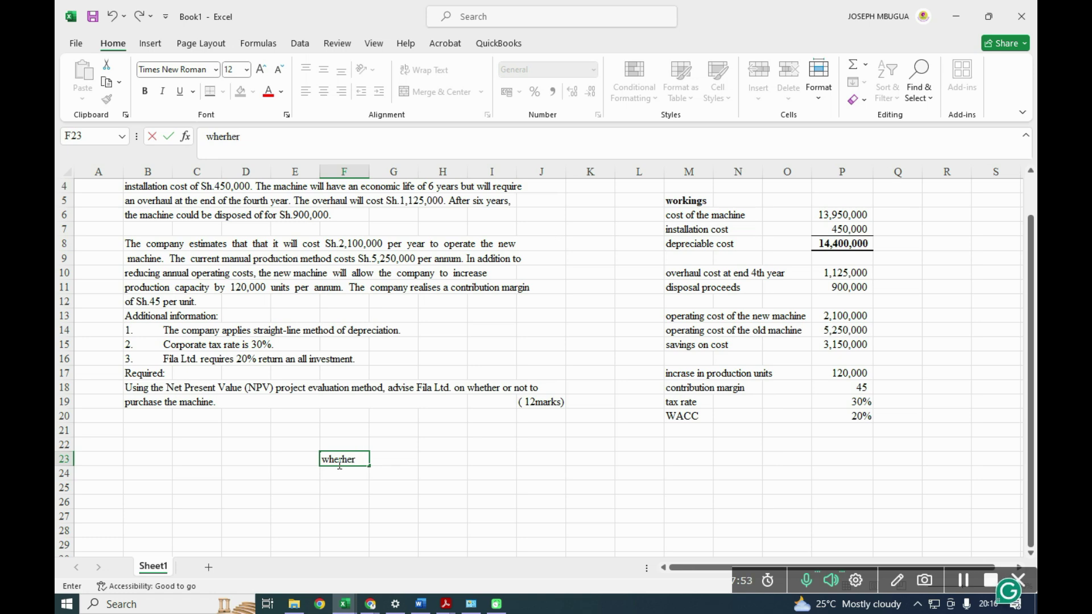
text(t)
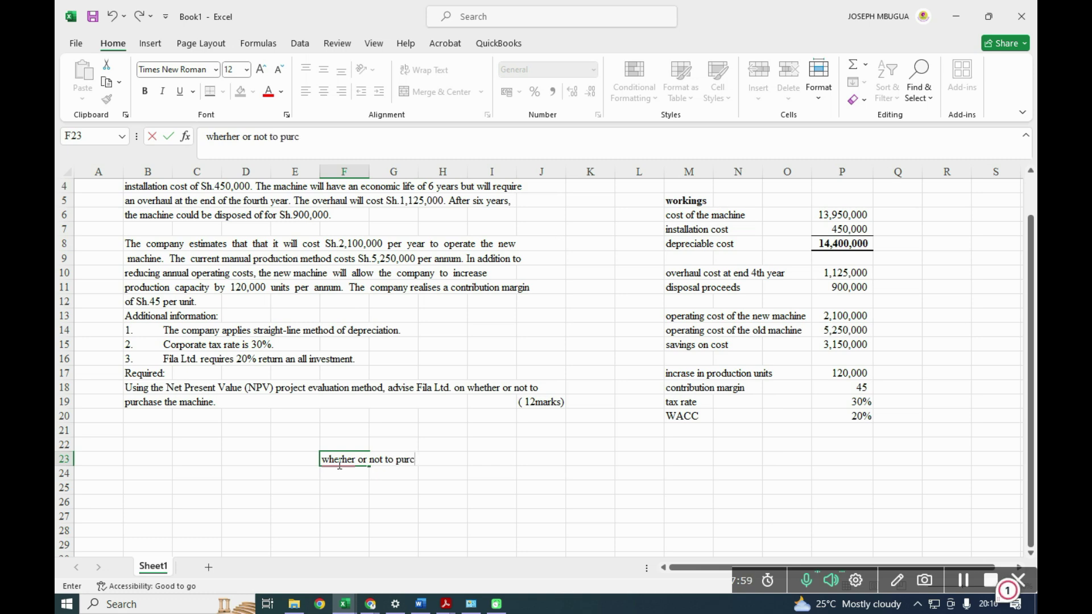
text(to purchase the machine)
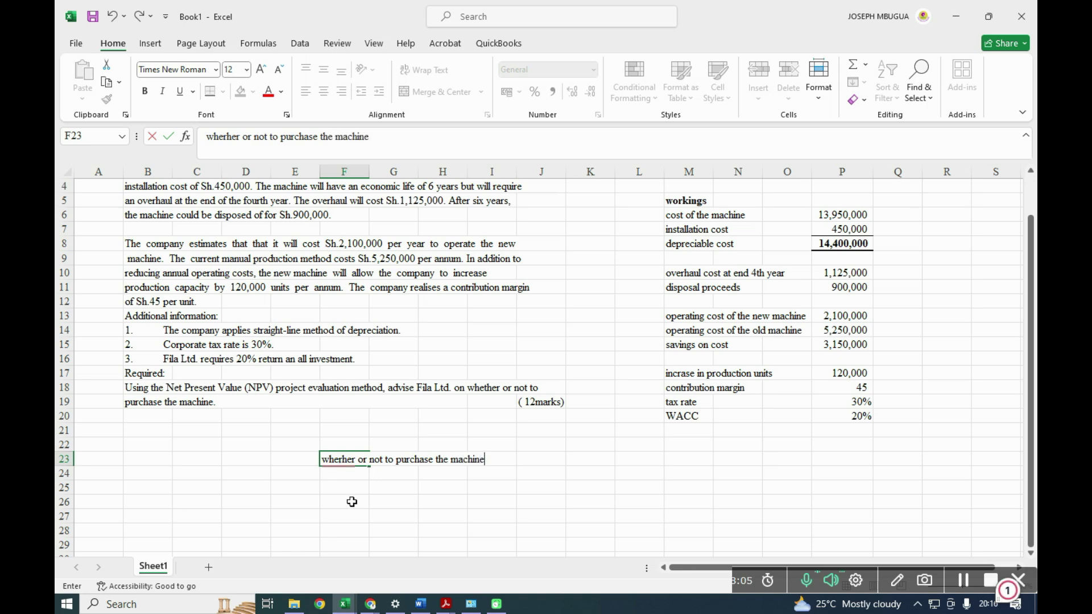
click(344, 485)
Step: Correct 'wherher' to 'whether' in the F23 heading via the formula bar
click(340, 458)
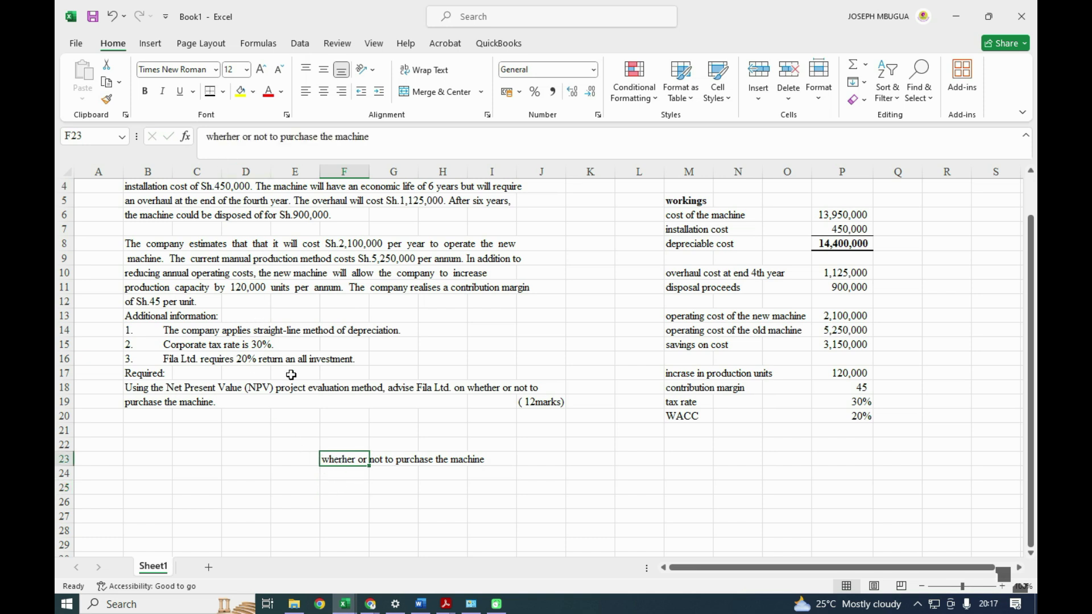
click(240, 136)
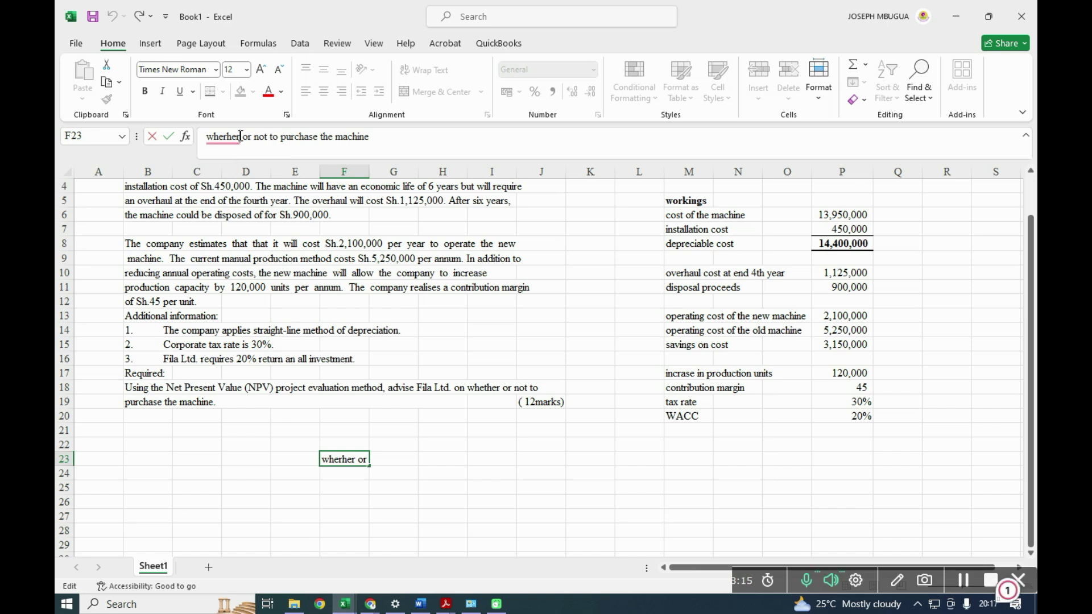
double_click(225, 137)
text(whether)
key(BackSpace)
text(t)
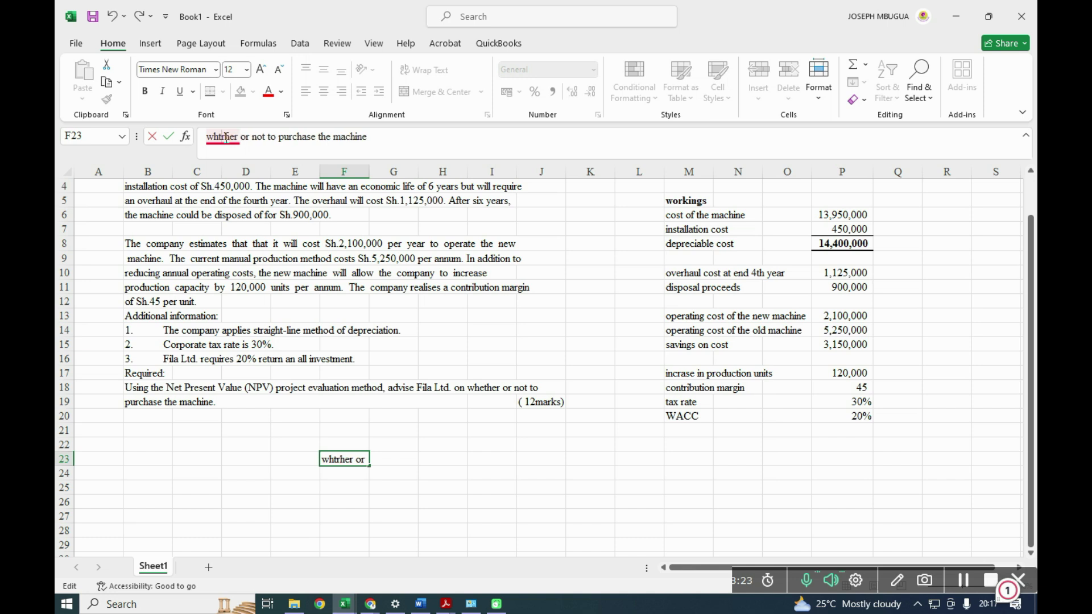
key(BackSpace)
text(e)
key(Delete)
text(t)
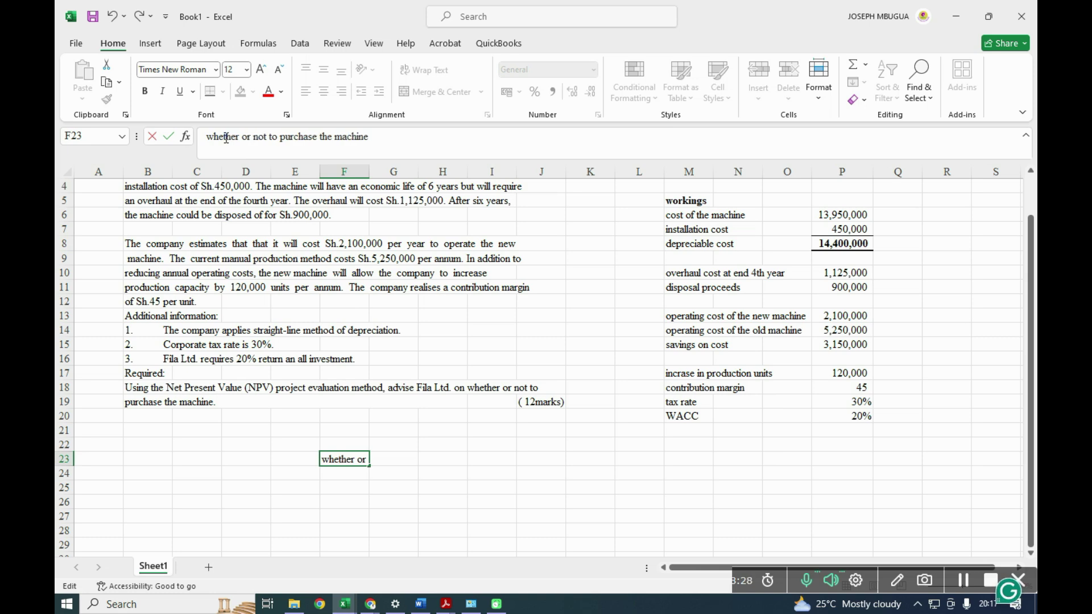
click(373, 458)
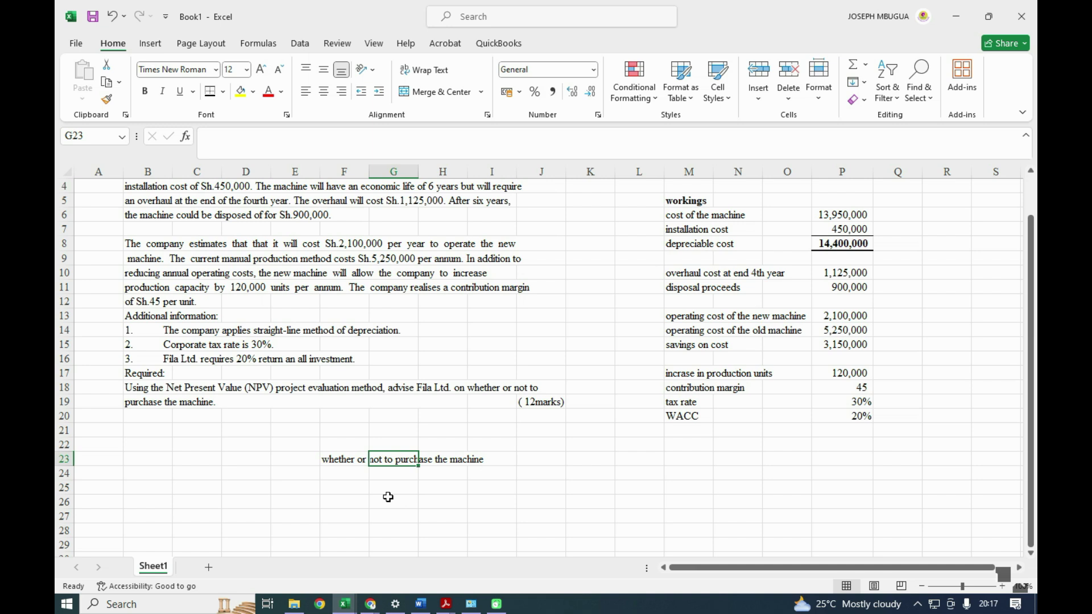
click(340, 474)
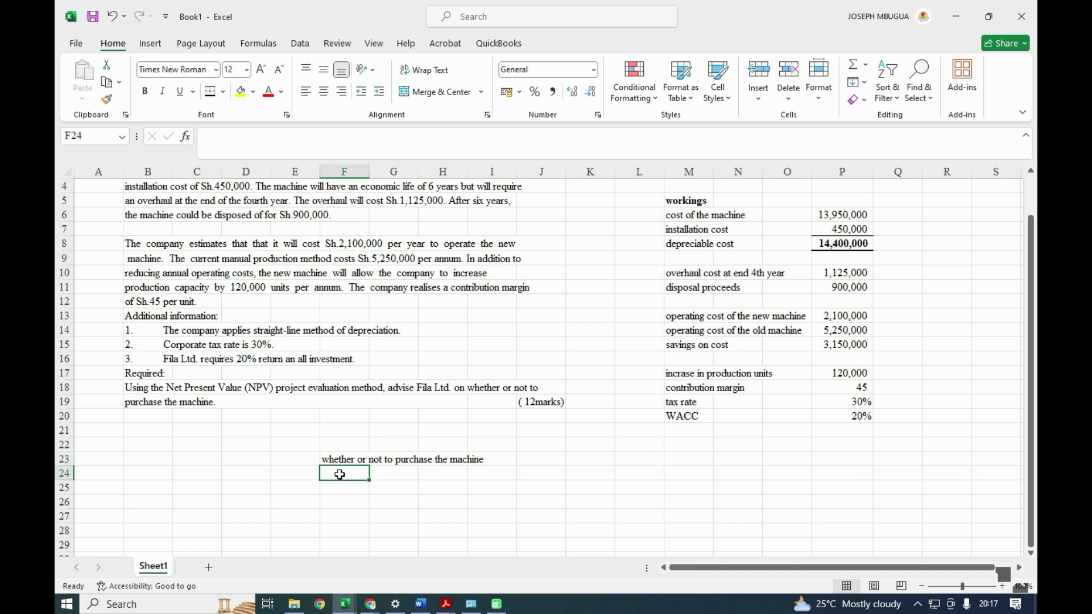
Step: Number years 1 to 6 across row 24 beneath the heading
text(1)
click(377, 473)
text(2)
drag(365, 477, 578, 484)
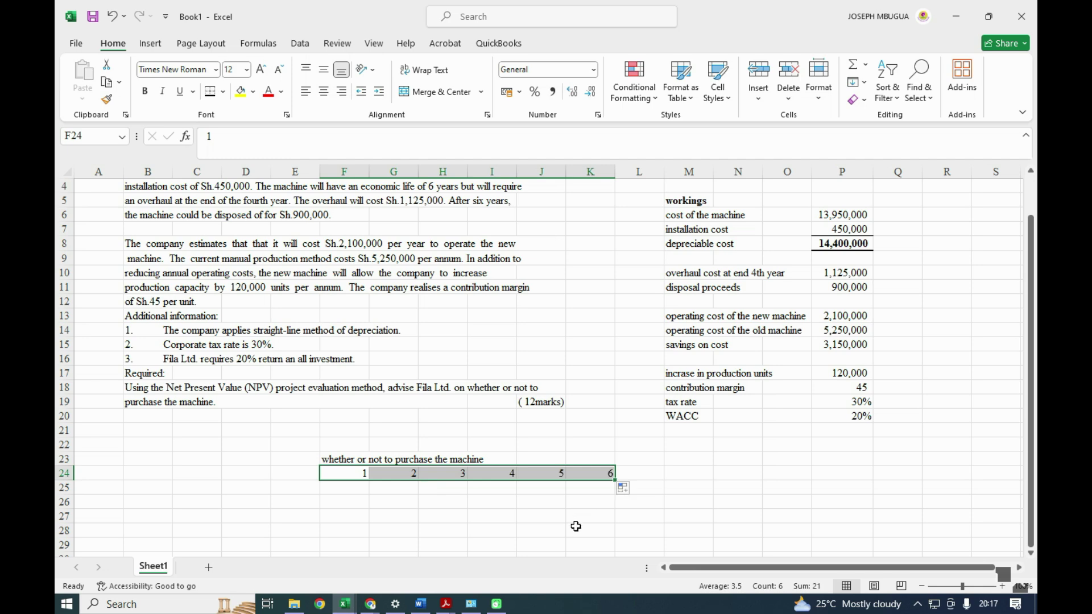
scroll(576, 526, up, 1)
scroll(575, 526, down, 1)
scroll(576, 526, down, 1)
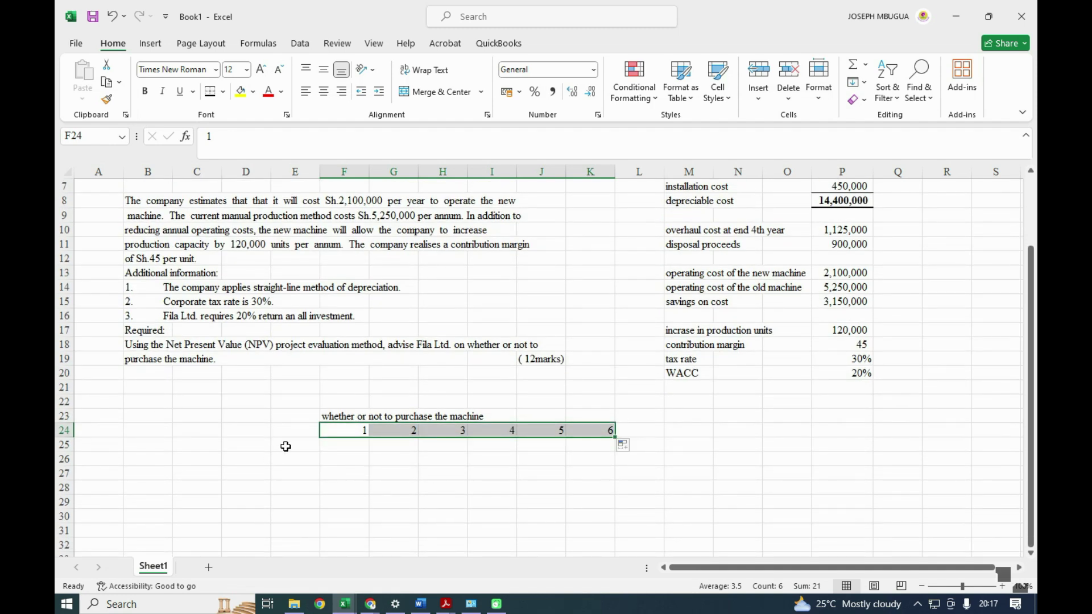
Step: Label cell D25 'Total contribution'
click(245, 445)
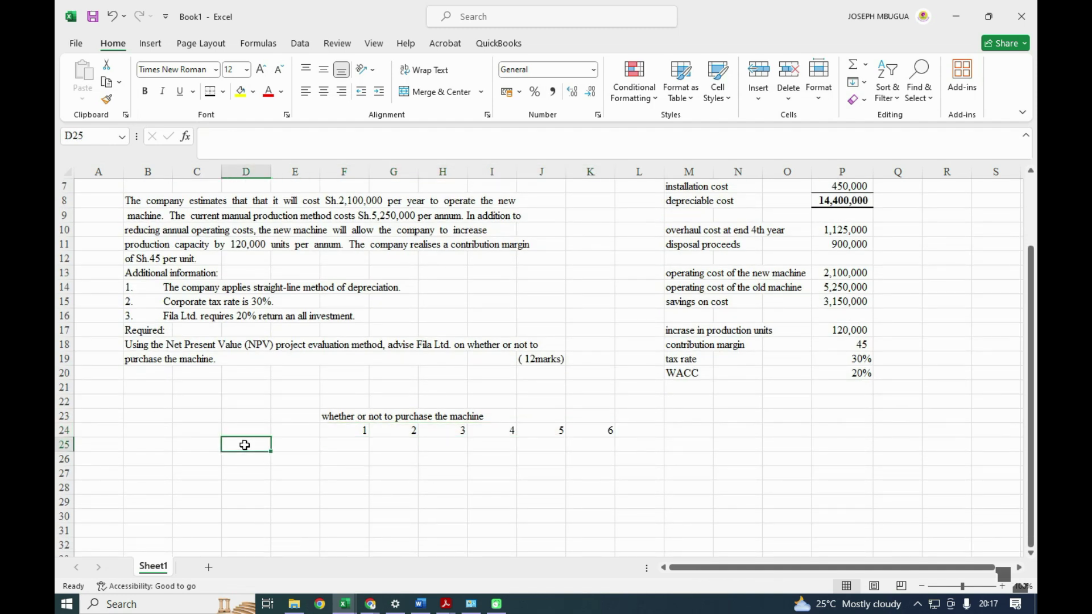
text(contr)
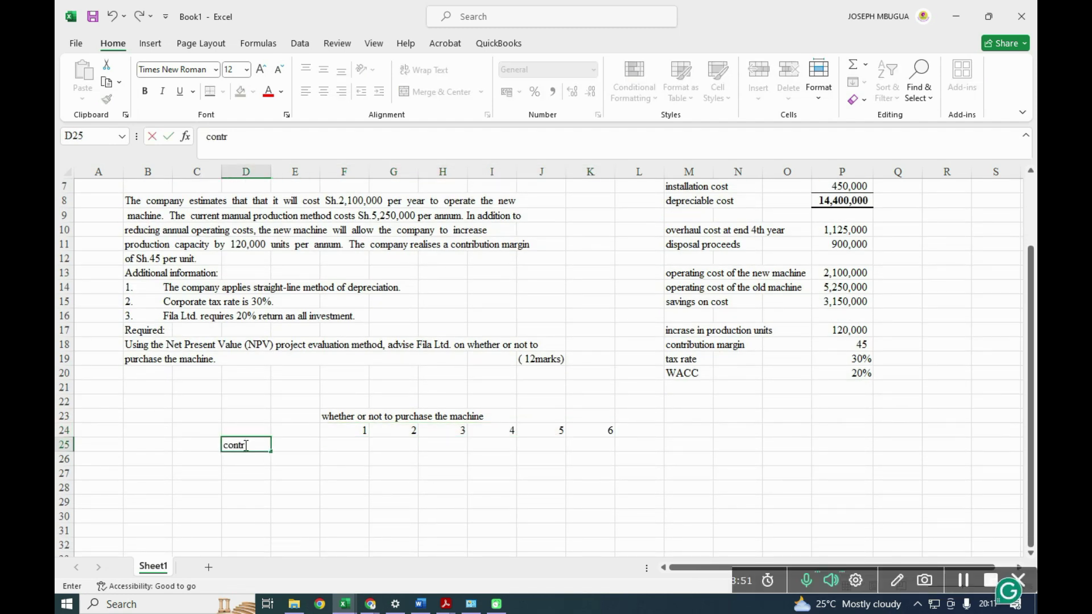
key(BackSpace)
key(BackSpace)
key(BackSpace)
key(BackSpace)
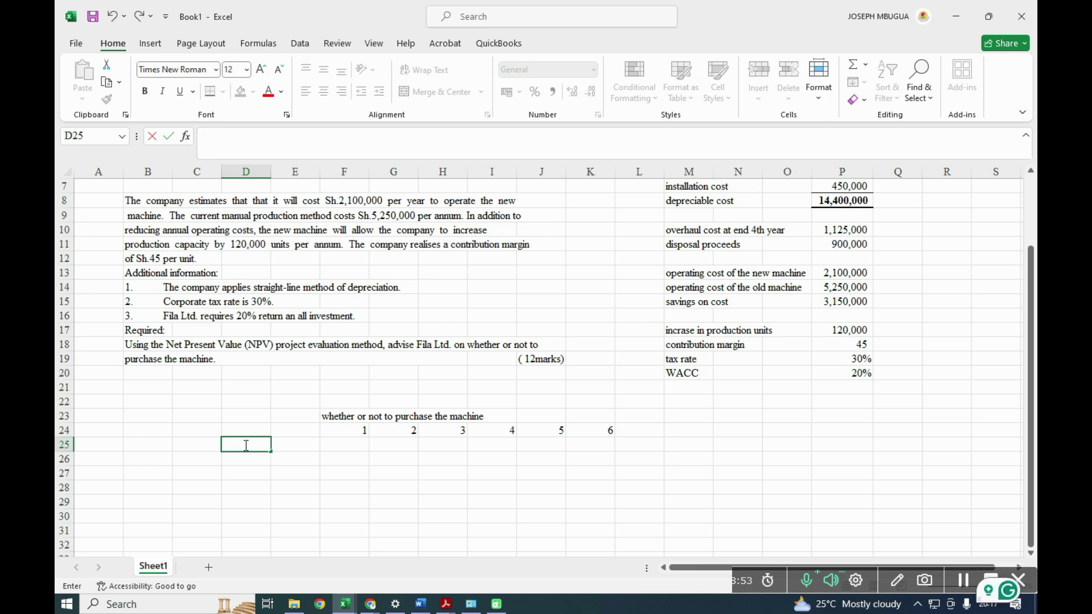
text(Total c)
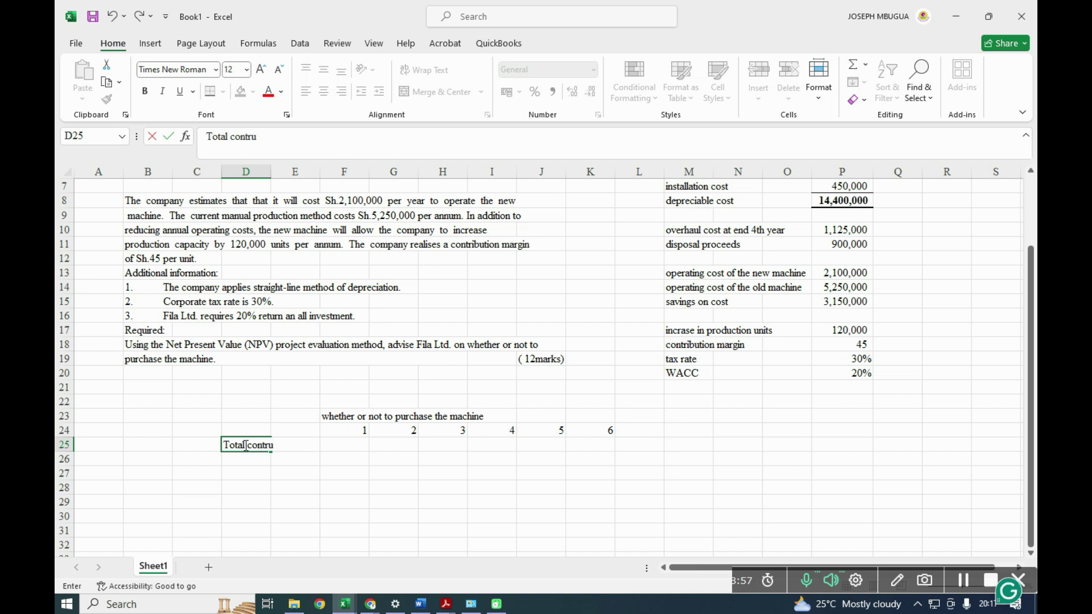
text(ontribution)
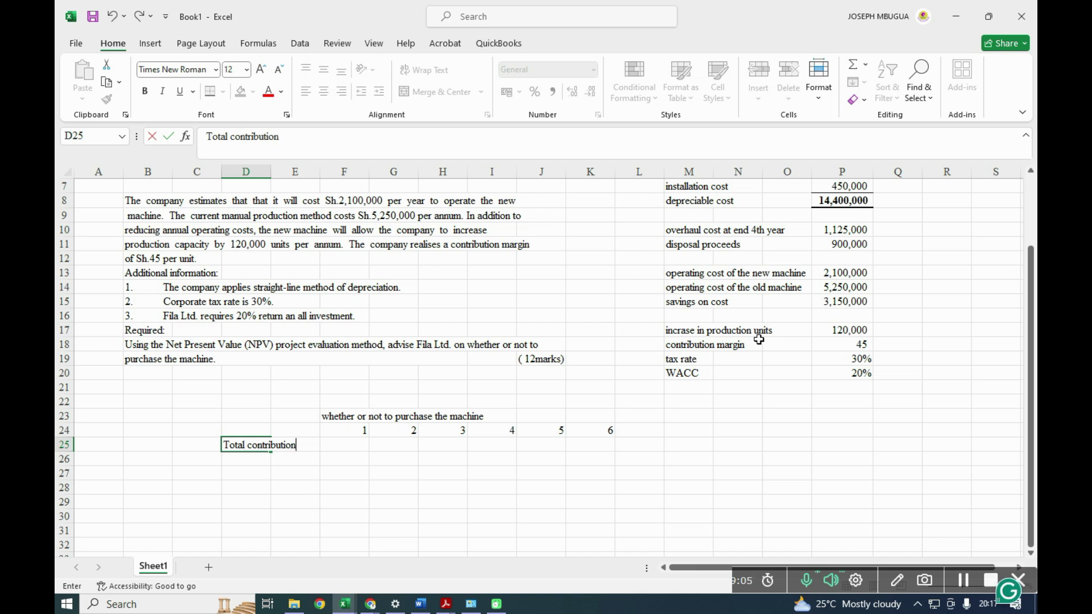
Step: Enter the year 1 total contribution in F25 as =$P$17*$P$18
click(350, 448)
text(=)
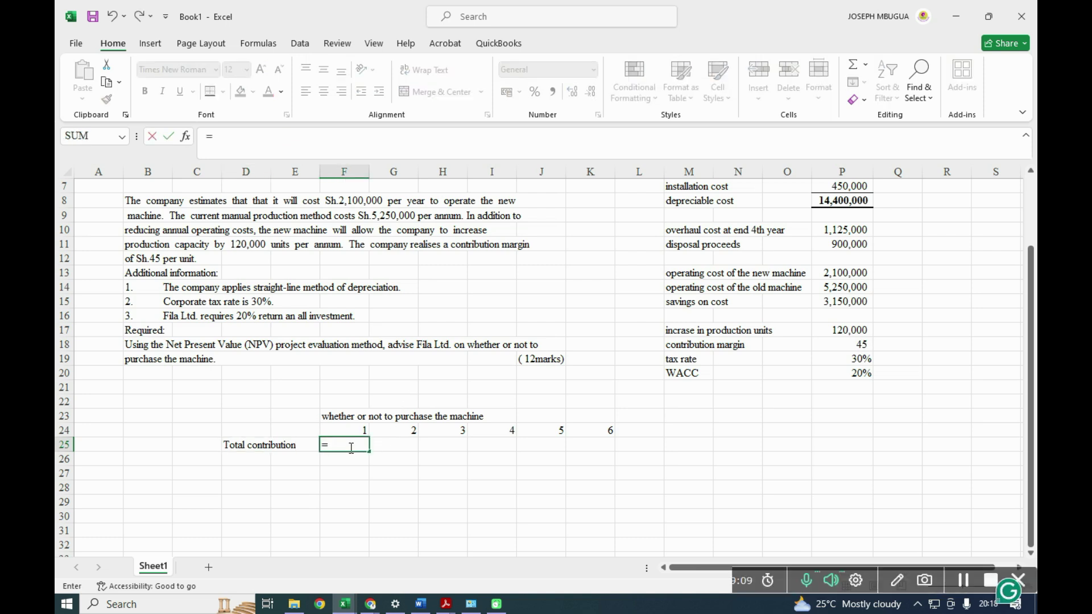
click(839, 330)
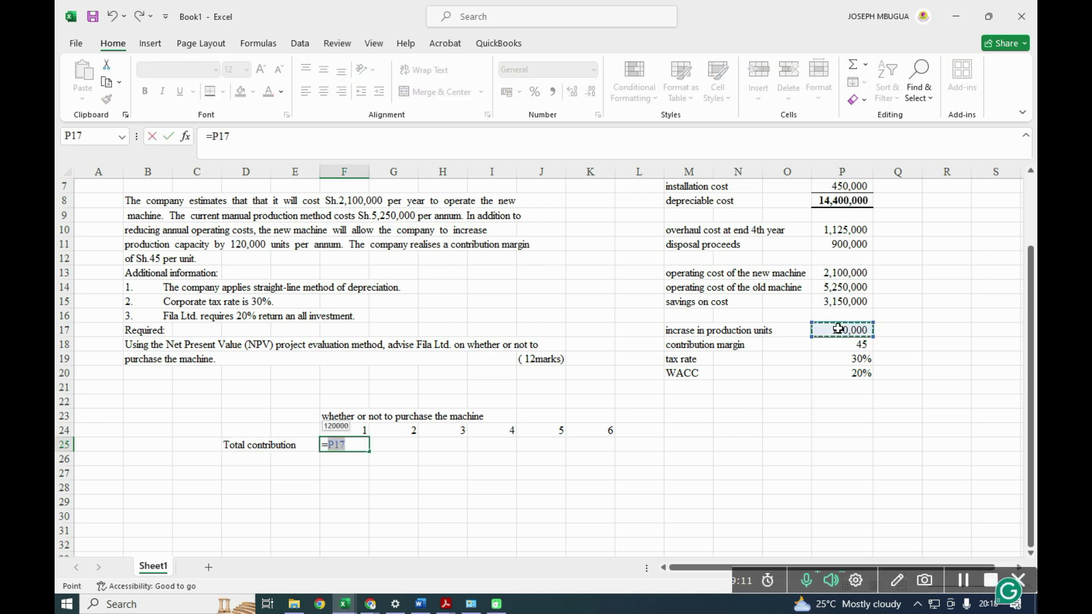
key(F4)
text(*)
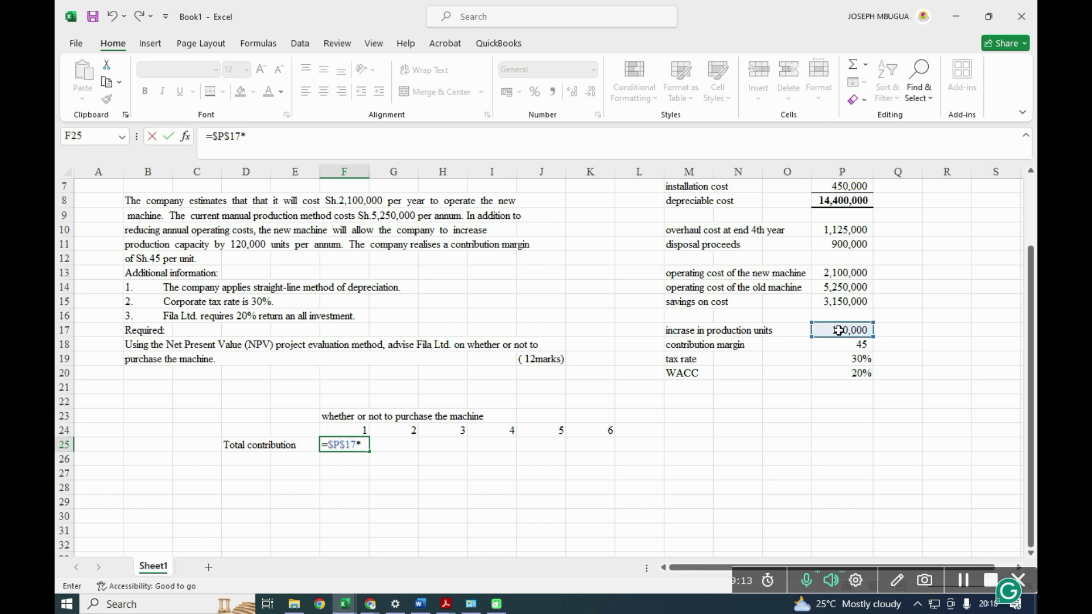
click(853, 345)
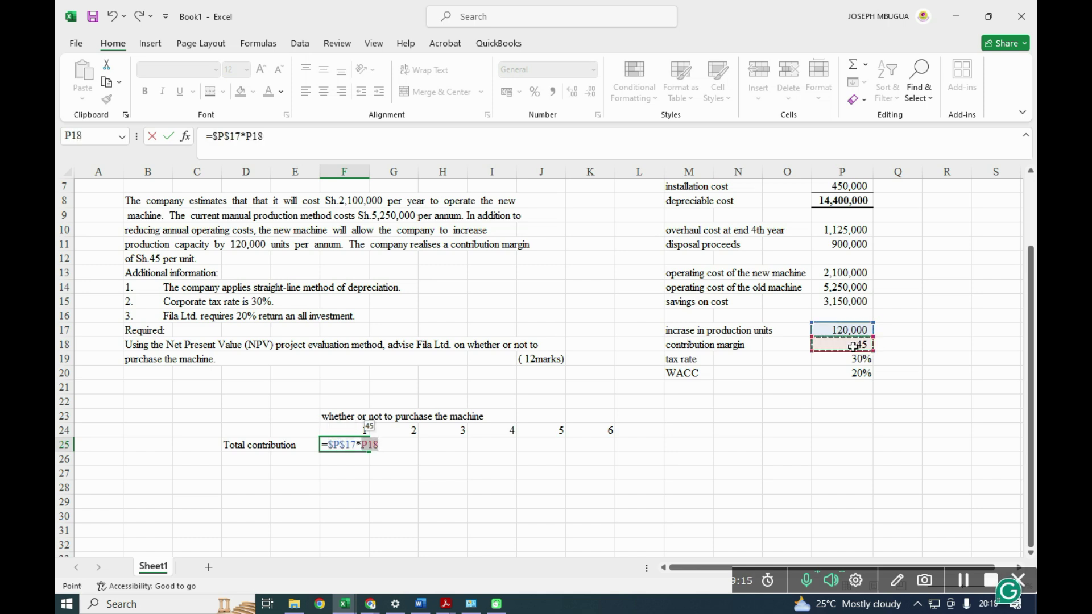
key(F4)
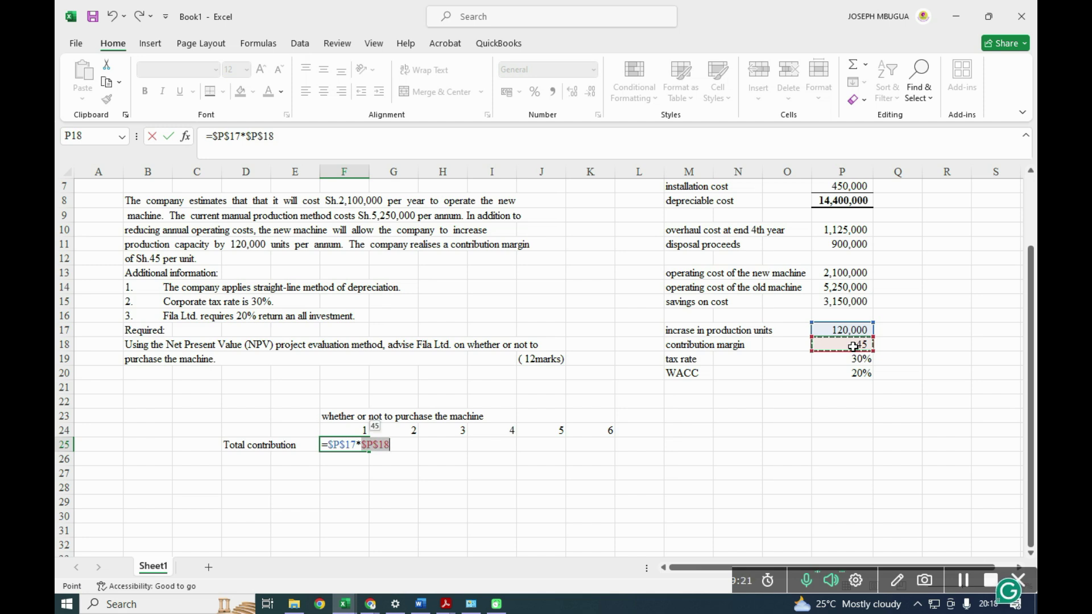
key(Return)
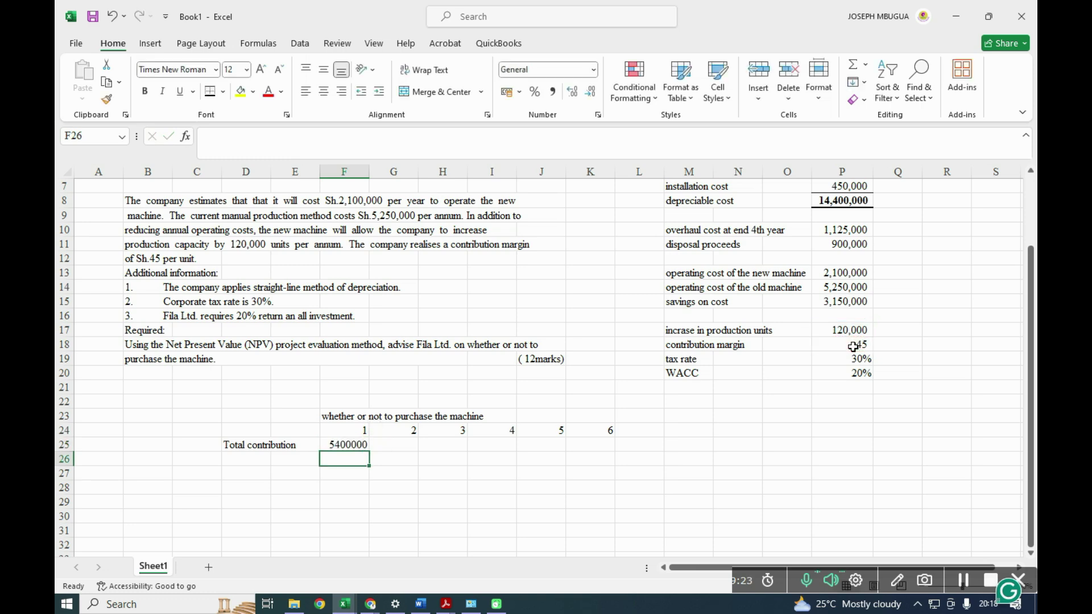
Step: Fill the contribution formula across to K25, giving 5400000 for years 1–6
click(330, 445)
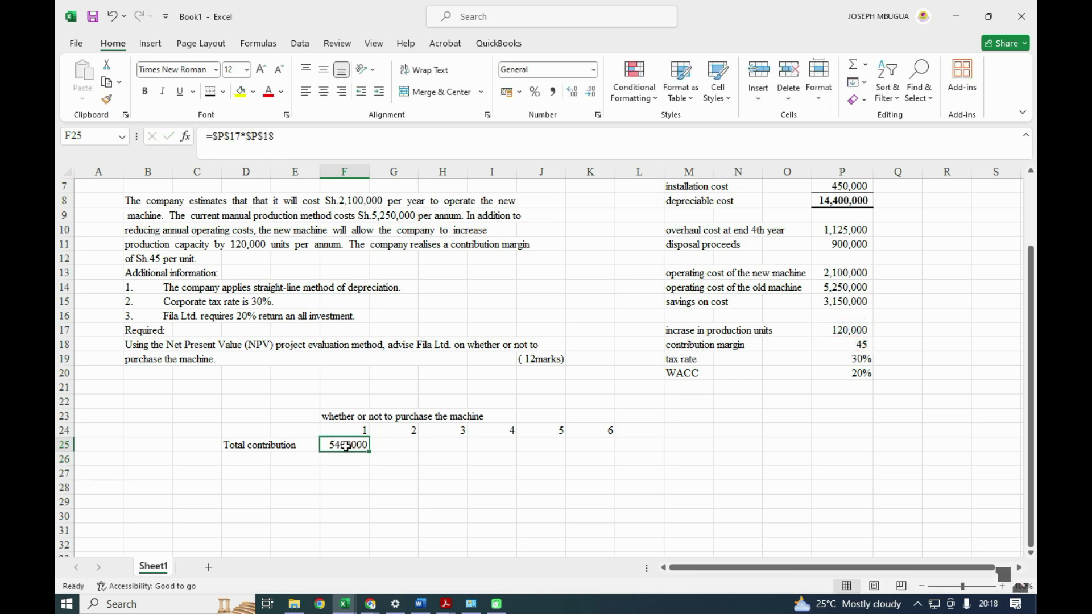
drag(369, 450, 609, 450)
scroll(485, 387, down, 2)
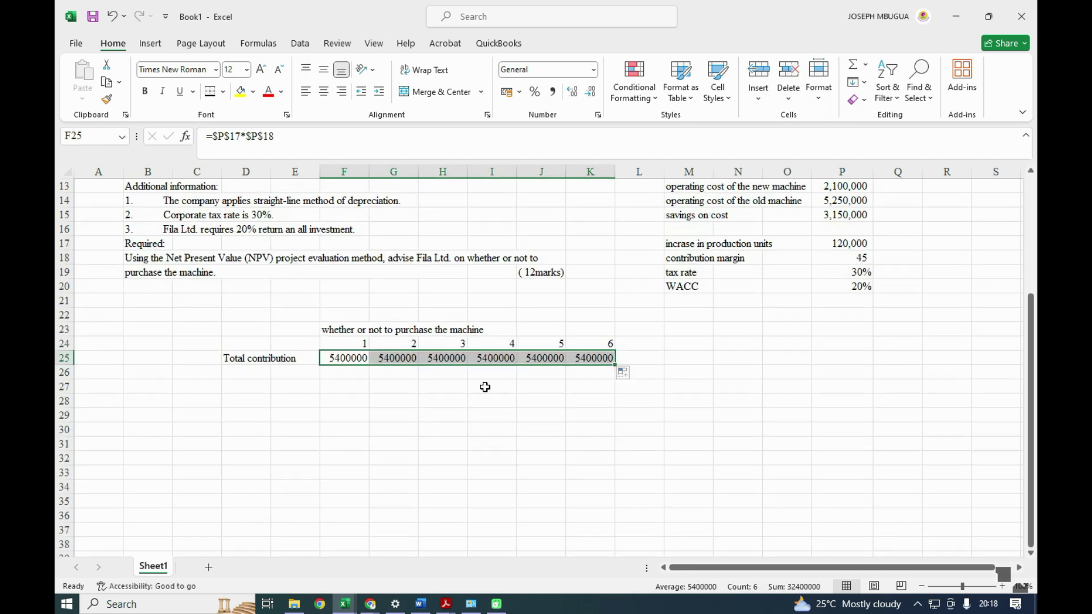
click(339, 398)
drag(339, 358, 626, 547)
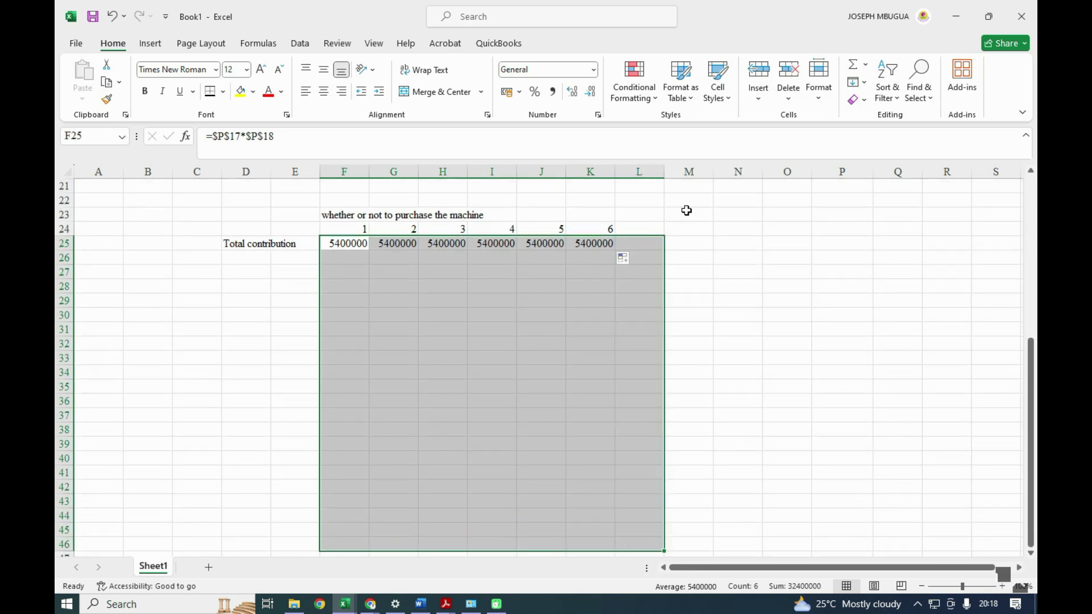
Step: Apply Comma Style with no decimals to the contribution figures, showing 5,400,000
click(551, 94)
click(591, 92)
click(590, 91)
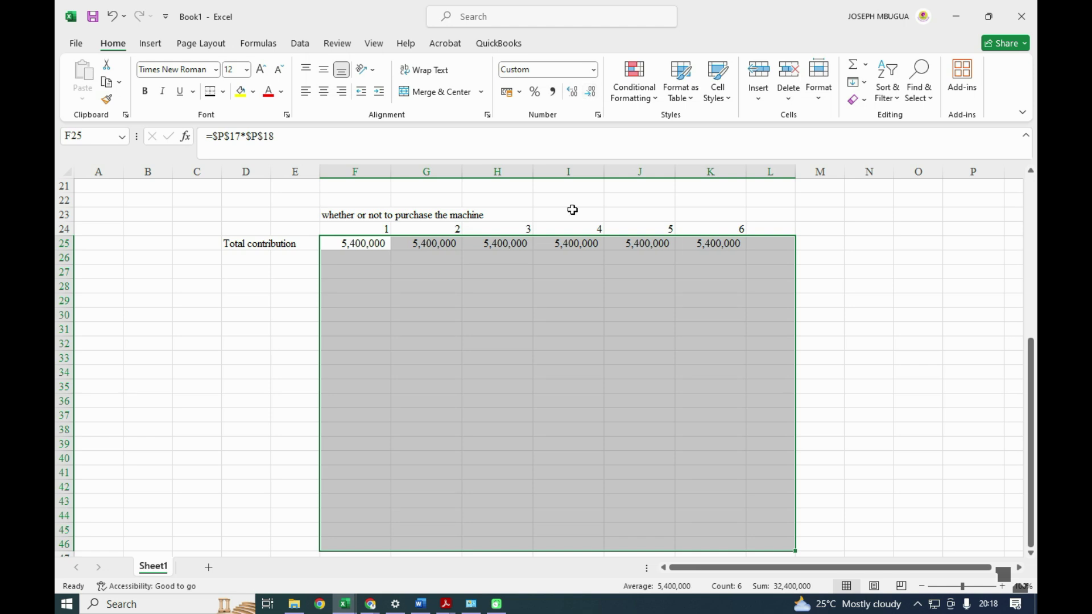
scroll(565, 373, up, 2)
click(505, 428)
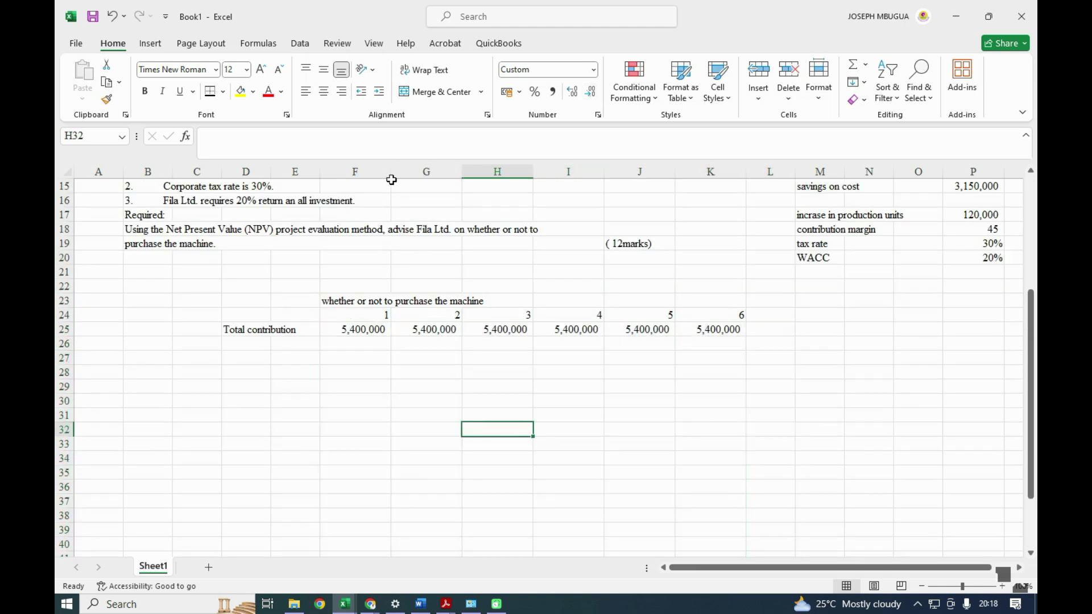
Step: Narrow columns F through K to fit the figures
drag(393, 171, 381, 172)
drag(451, 170, 439, 167)
drag(513, 170, 500, 170)
drag(569, 170, 560, 171)
drag(630, 169, 621, 170)
drag(693, 174, 678, 176)
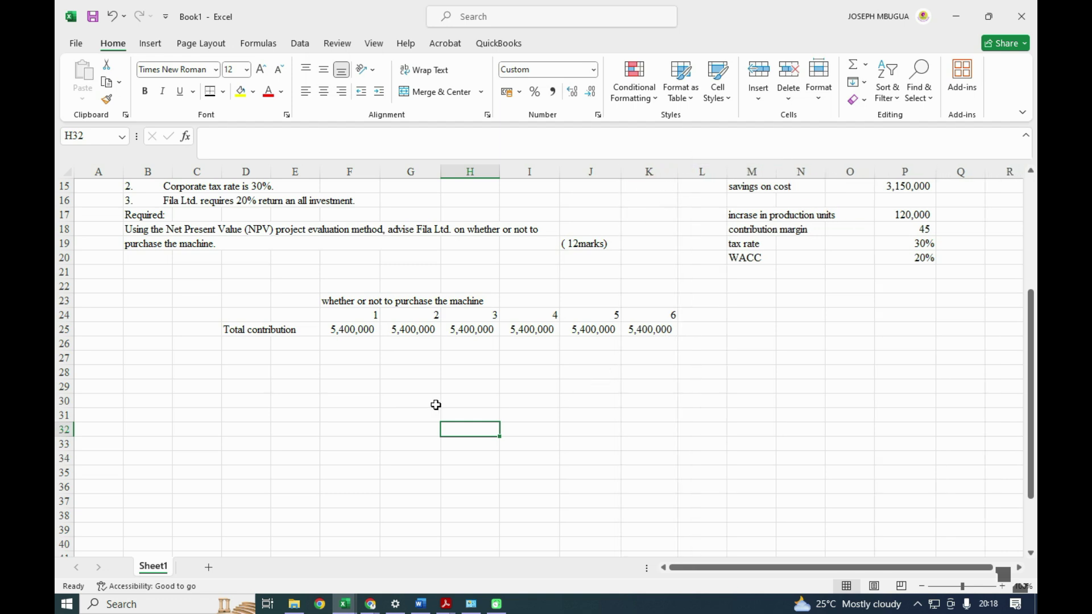
scroll(353, 397, up, 2)
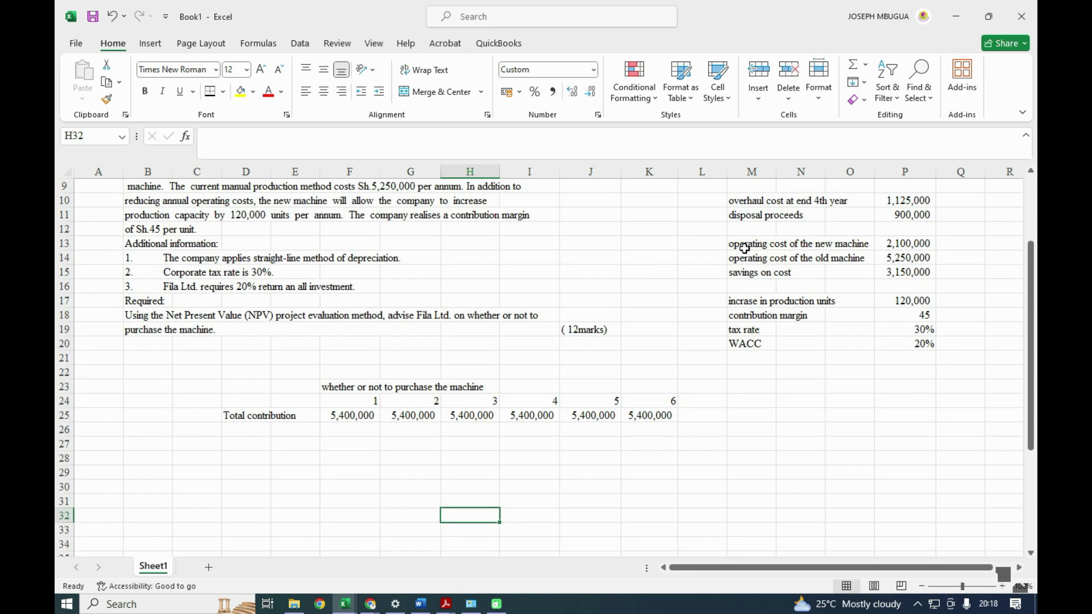
scroll(336, 420, down, 1)
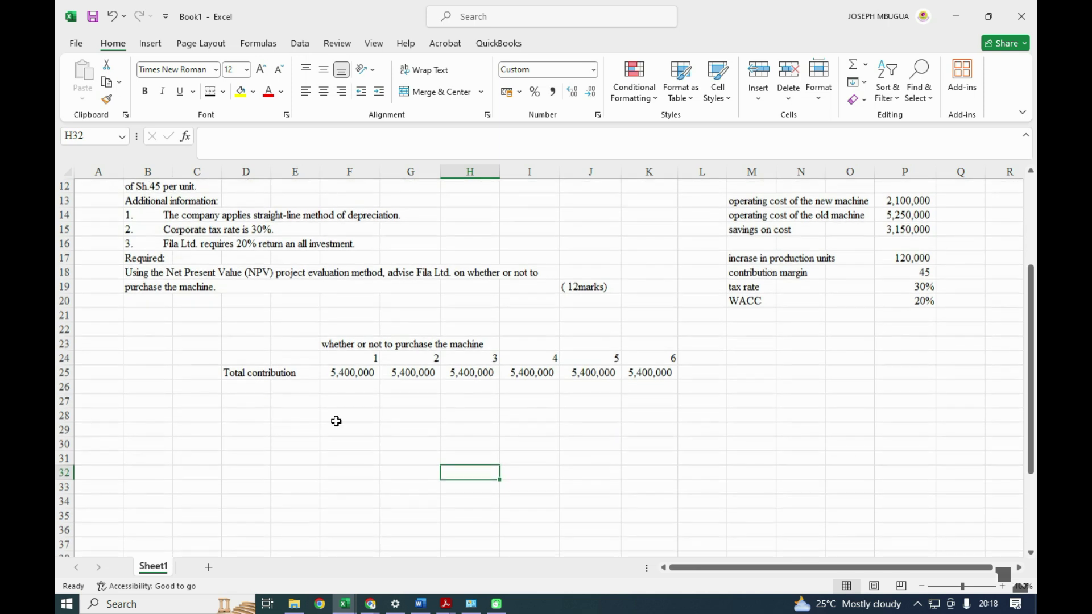
Step: Label row 26 with the savings on cost label by entering =M15 in D26
click(233, 391)
text(=)
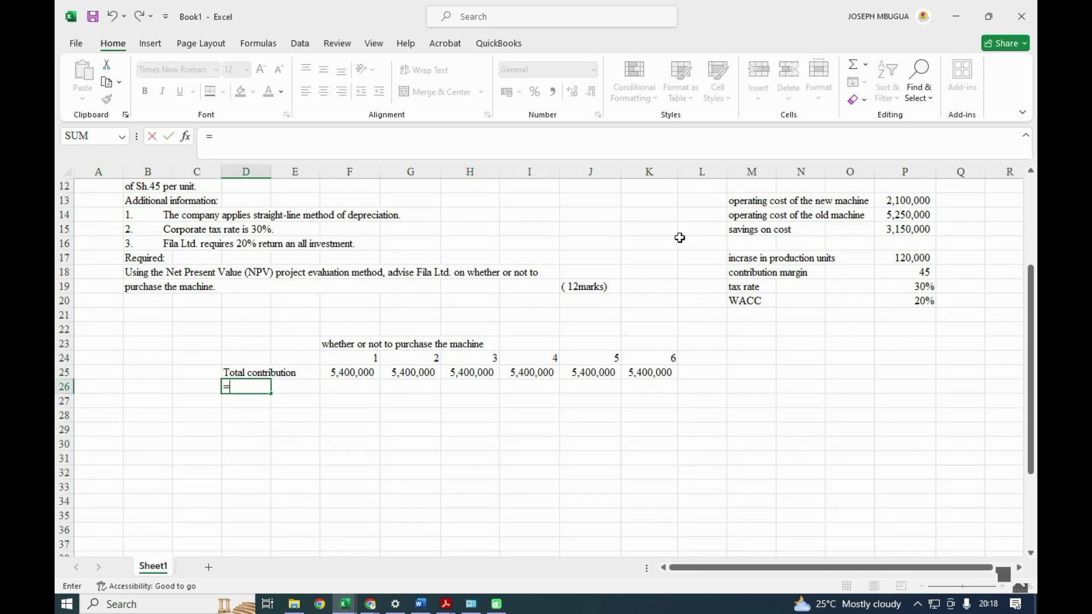
click(738, 229)
key(Return)
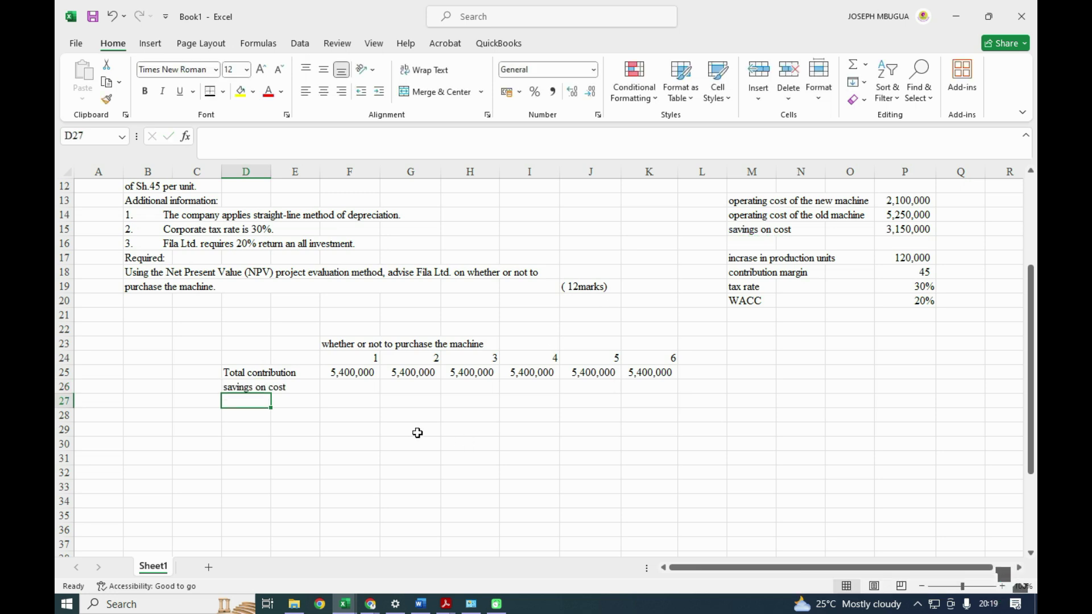
Step: Enter =$P$15 in F26 and fill to K26, giving 3,150,000 for years 1–6
click(356, 387)
text(=)
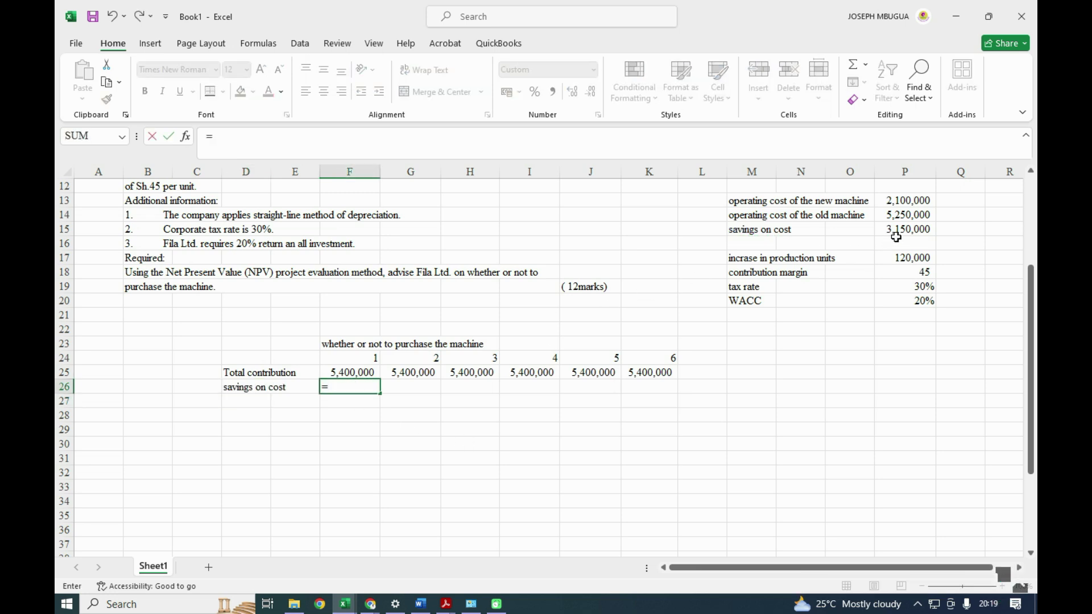
click(903, 228)
key(F4)
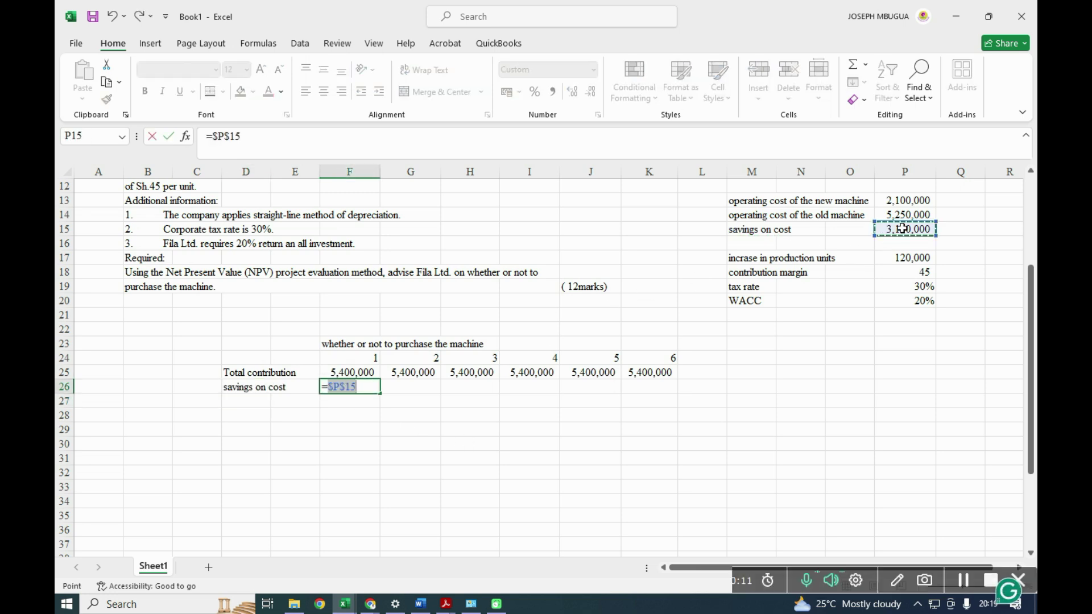
key(Return)
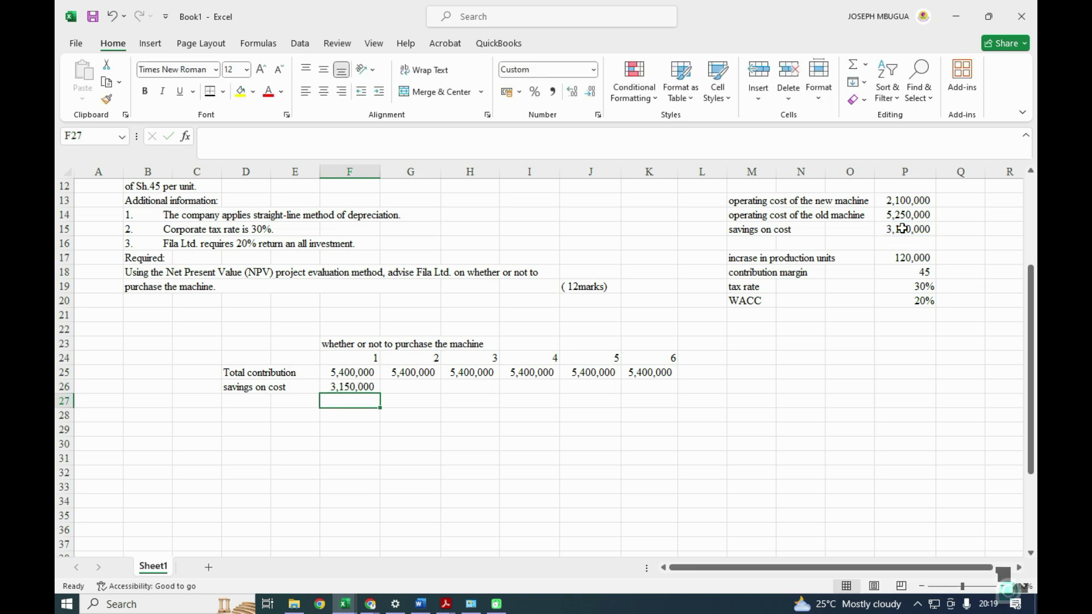
click(360, 388)
drag(380, 395, 663, 394)
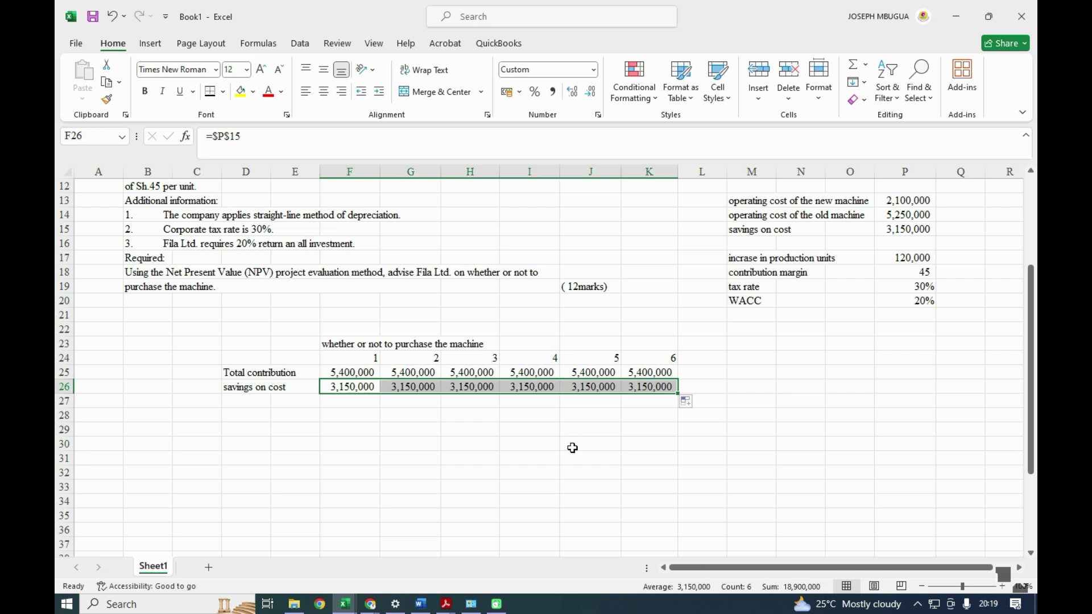
scroll(572, 448, up, 1)
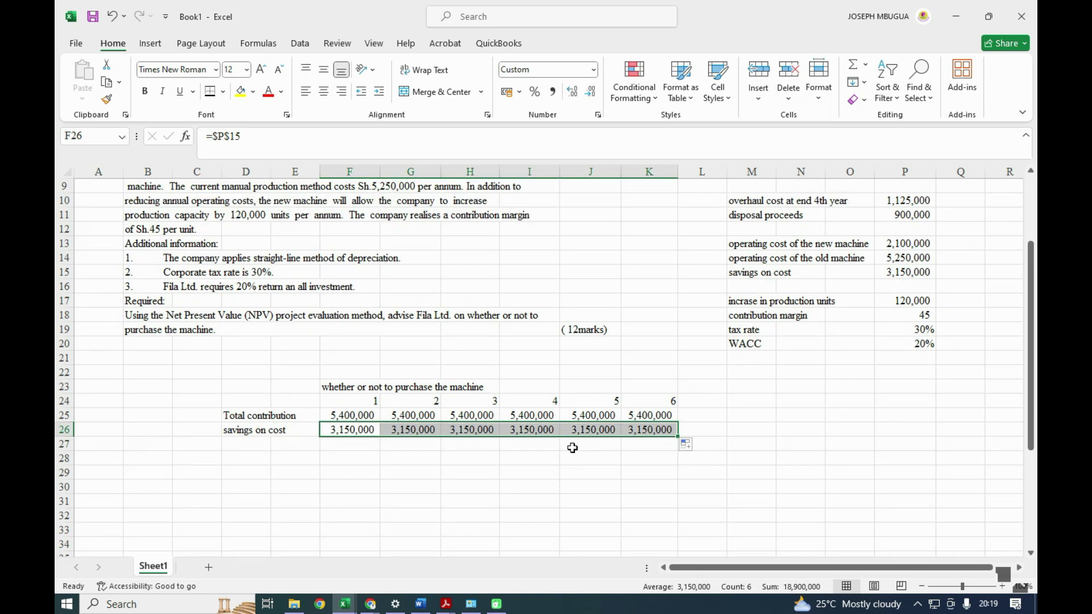
scroll(546, 456, down, 2)
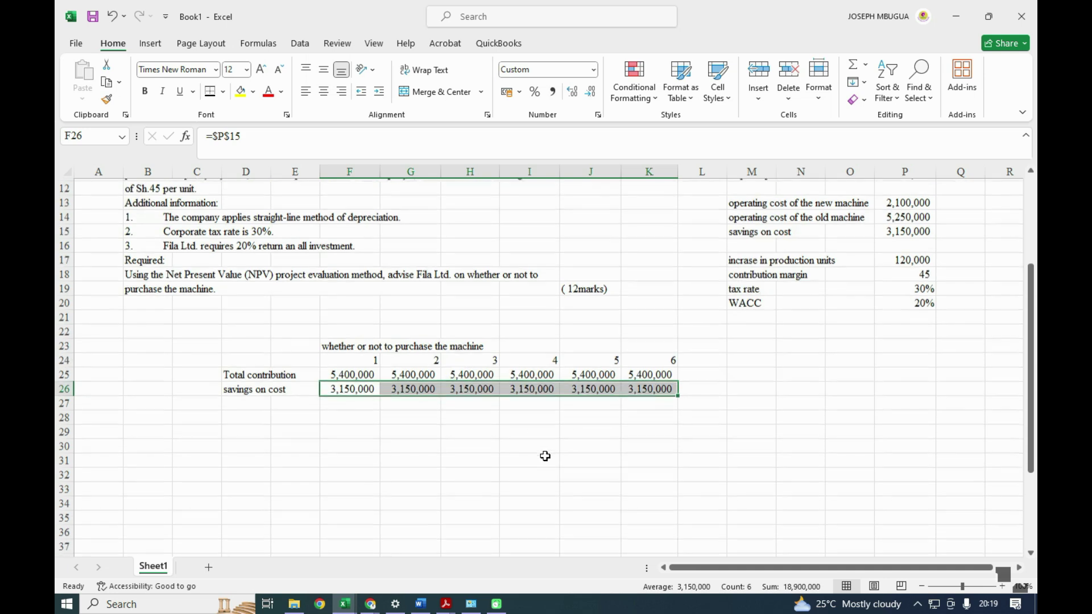
scroll(545, 455, up, 2)
Step: Add a depreciation workings line of 2,250,000: depreciable cost less disposal proceeds over 6 years
click(761, 356)
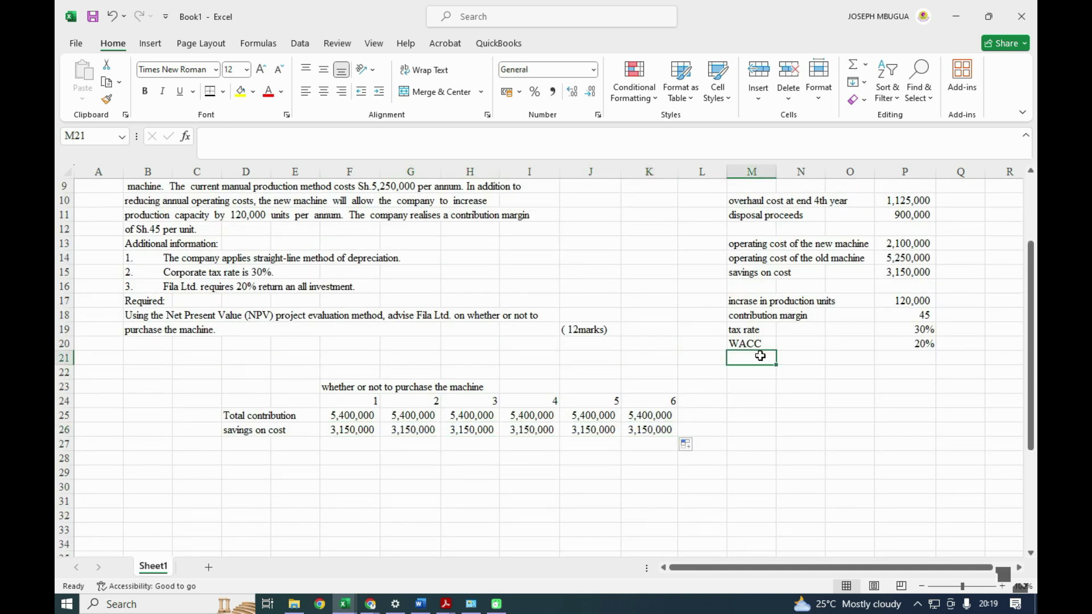
text(dep)
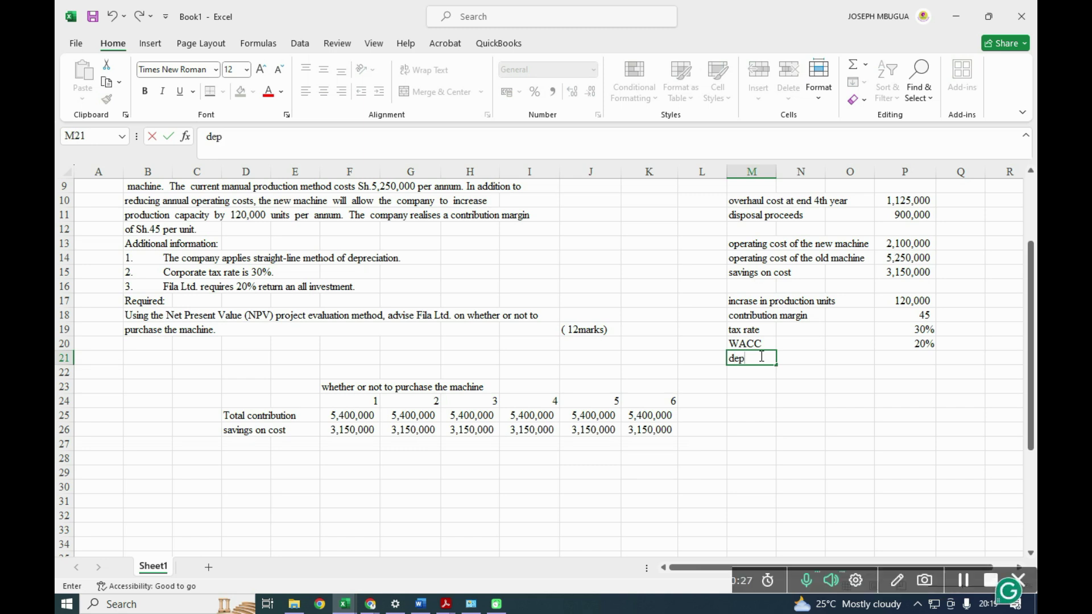
text(recio)
text(n)
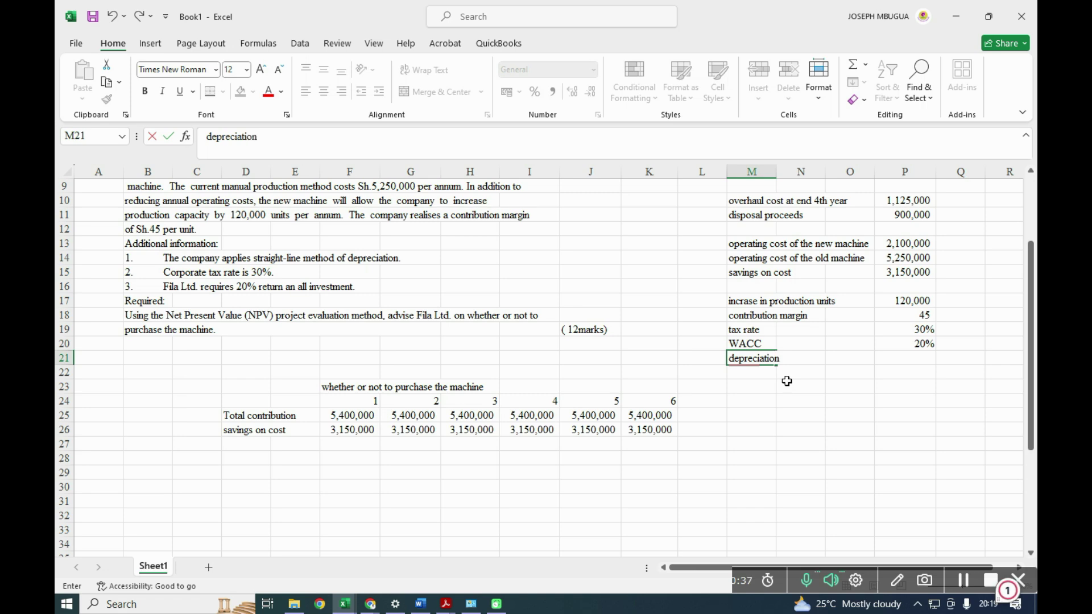
click(888, 358)
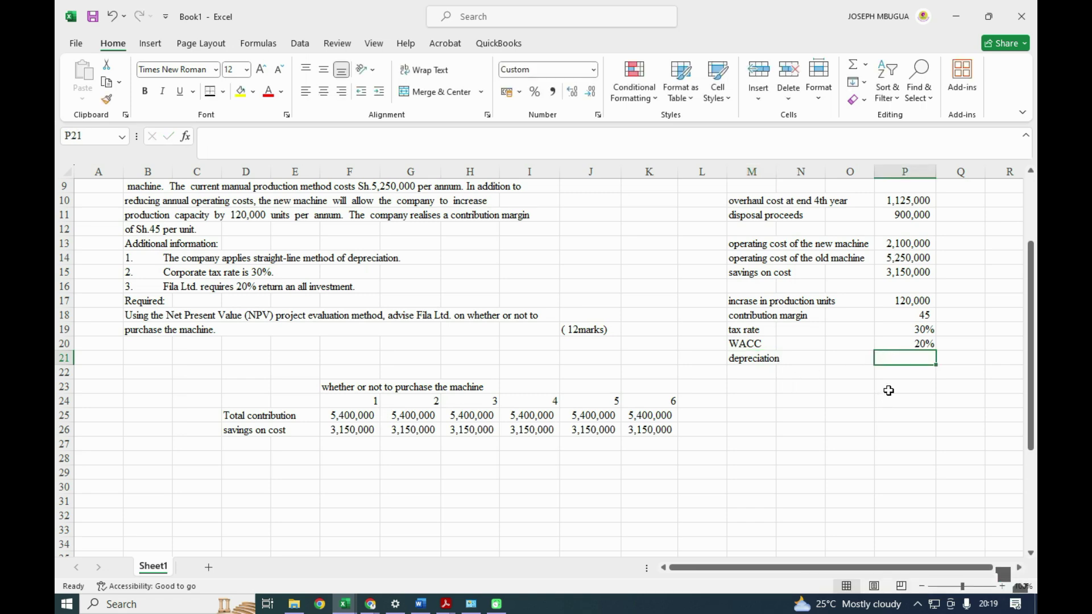
text(=)
scroll(735, 249, up, 2)
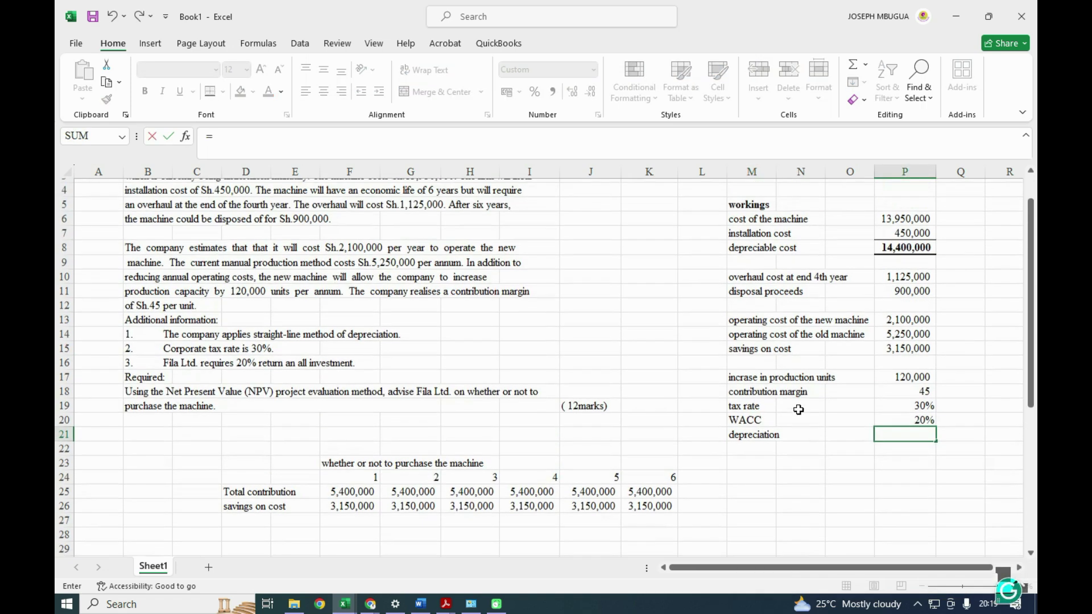
click(900, 259)
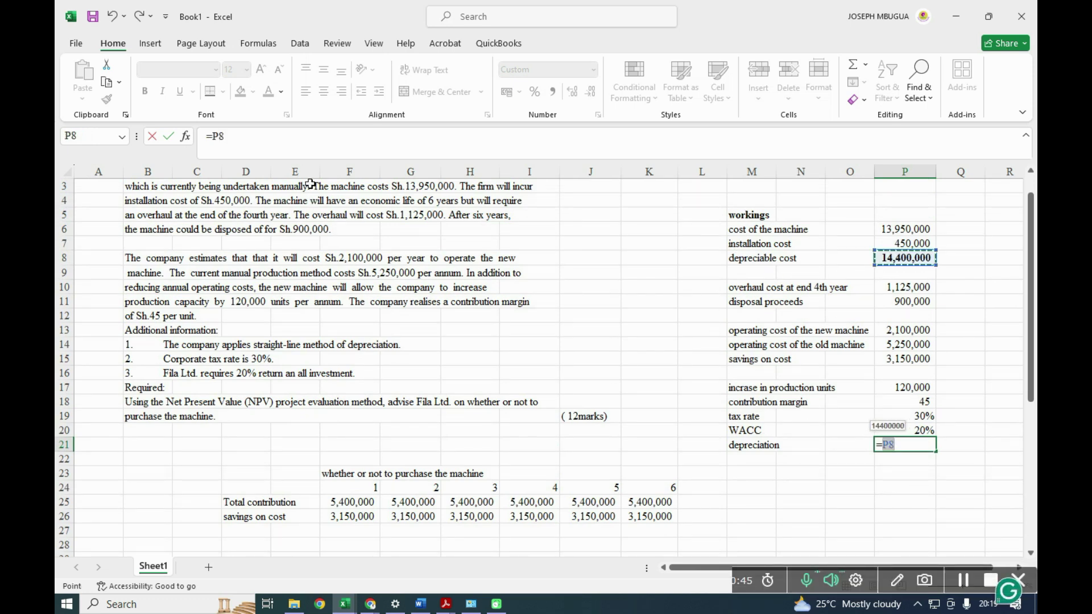
click(213, 134)
text((P8)
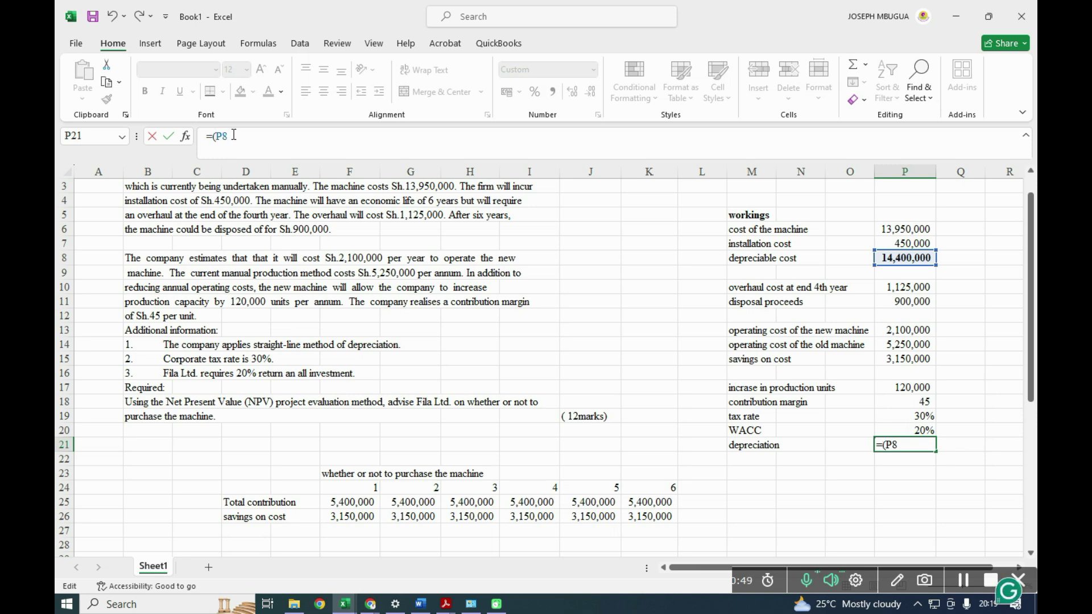
text(-)
click(903, 301)
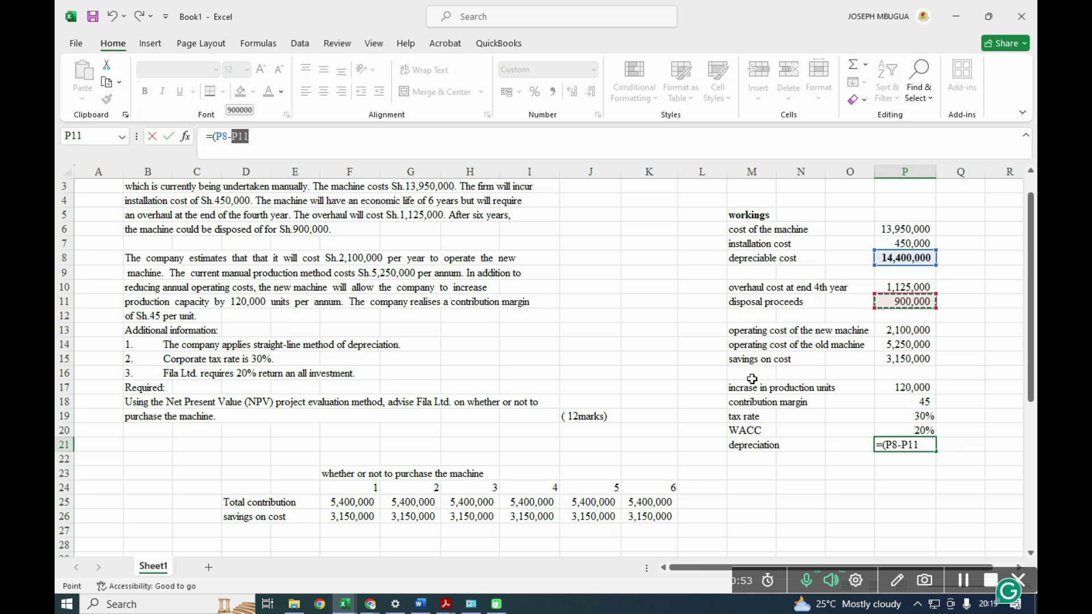
text()/6)
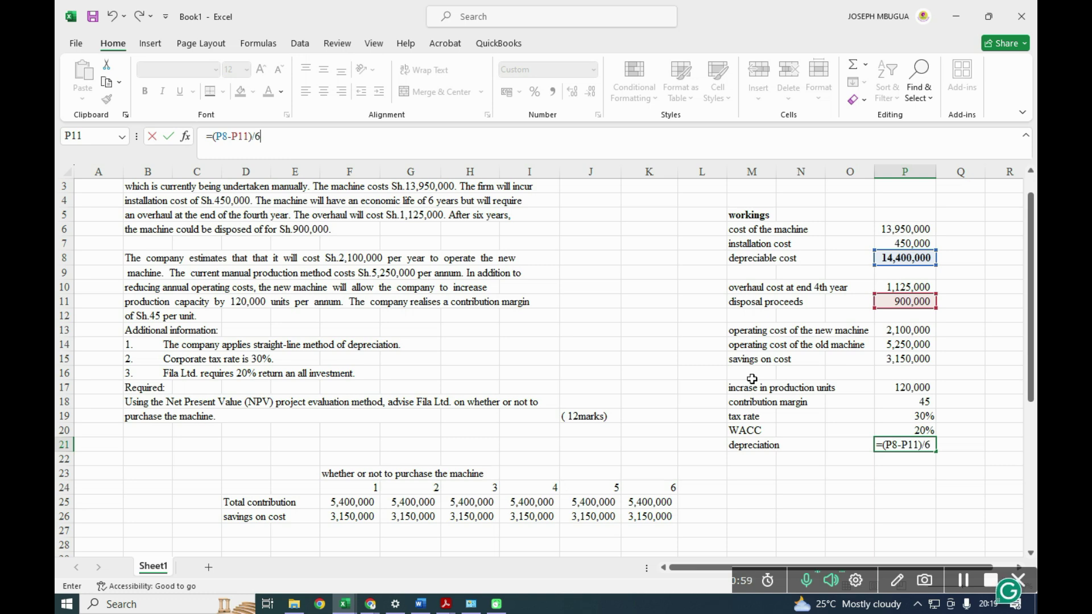
key(Return)
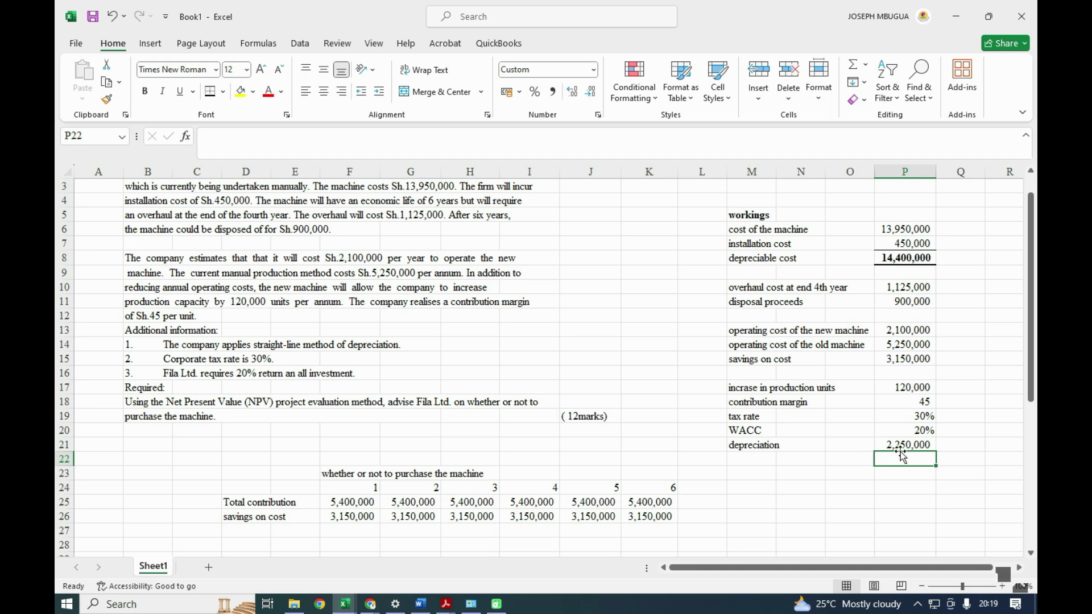
click(736, 462)
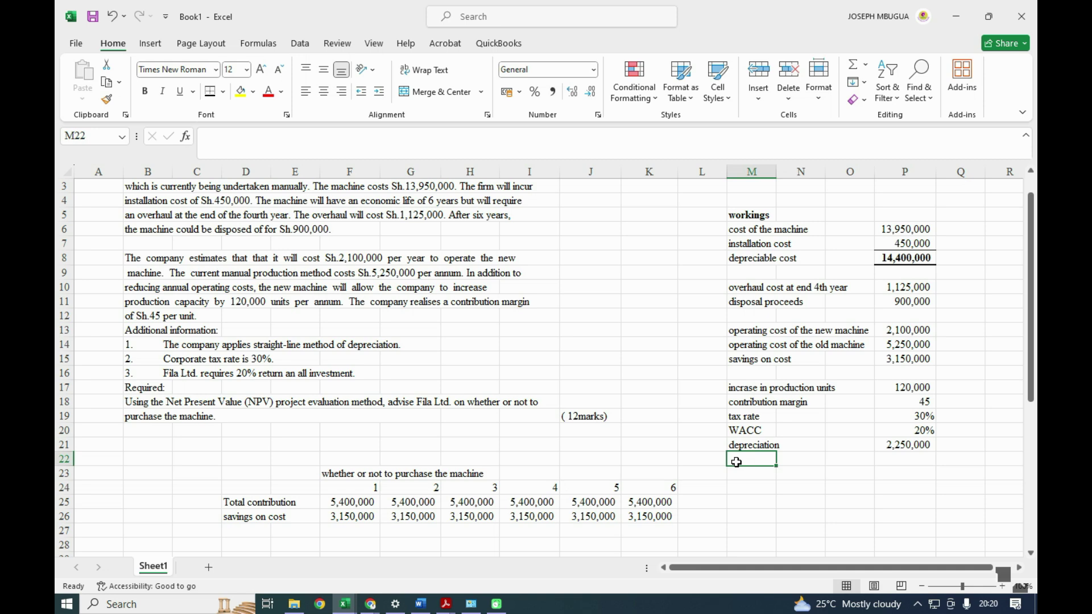
Step: Add a 'depreciation on overhaul cost' workings line with =P10/2, giving 562,500
text(depreciation on overhaul cost)
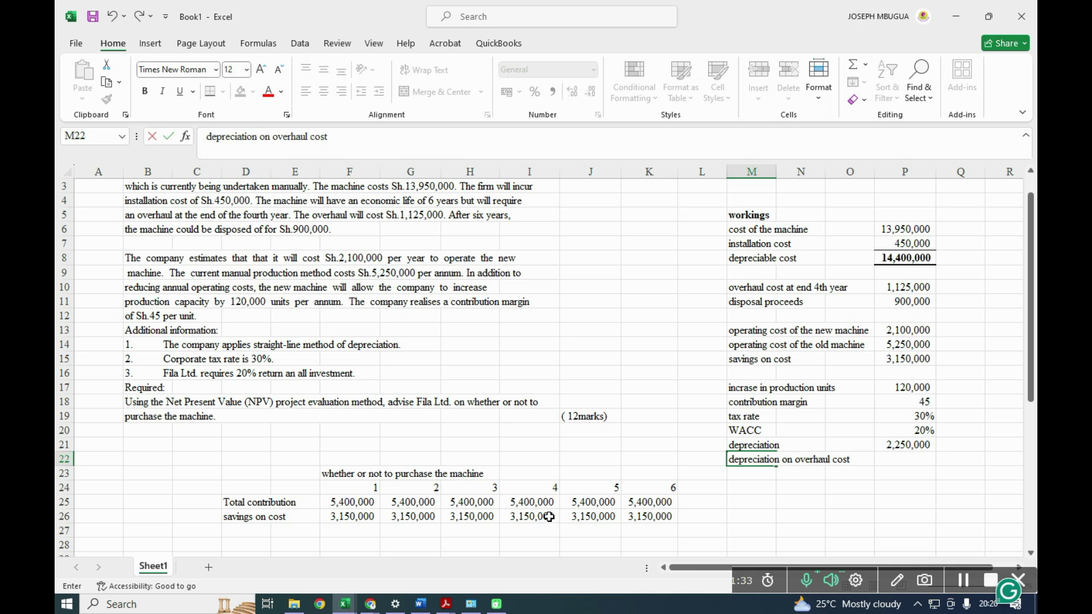
scroll(549, 515, down, 1)
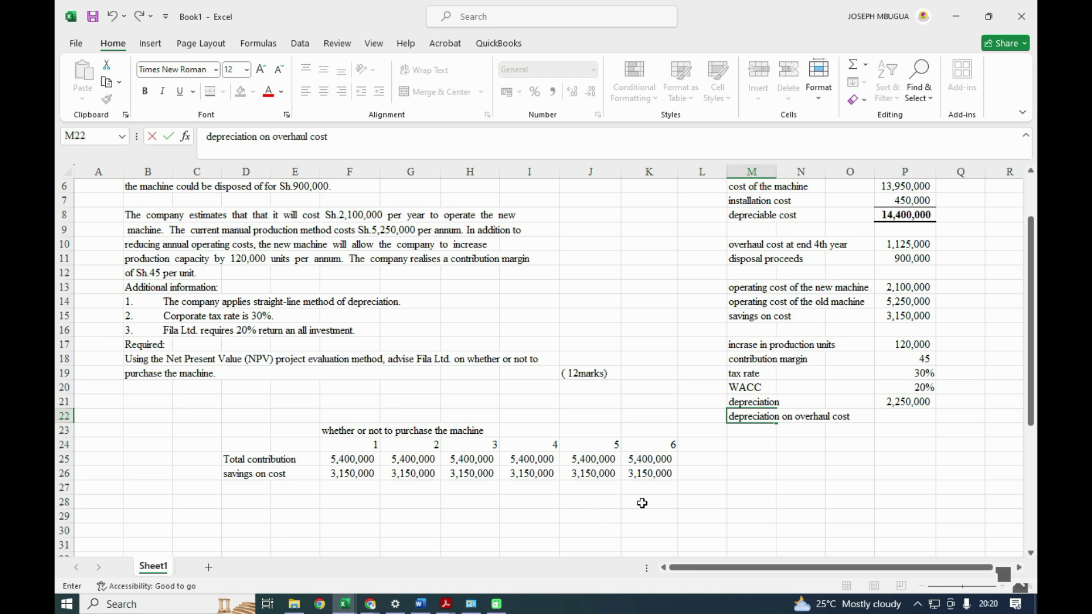
click(887, 417)
text(=)
scroll(883, 410, up, 2)
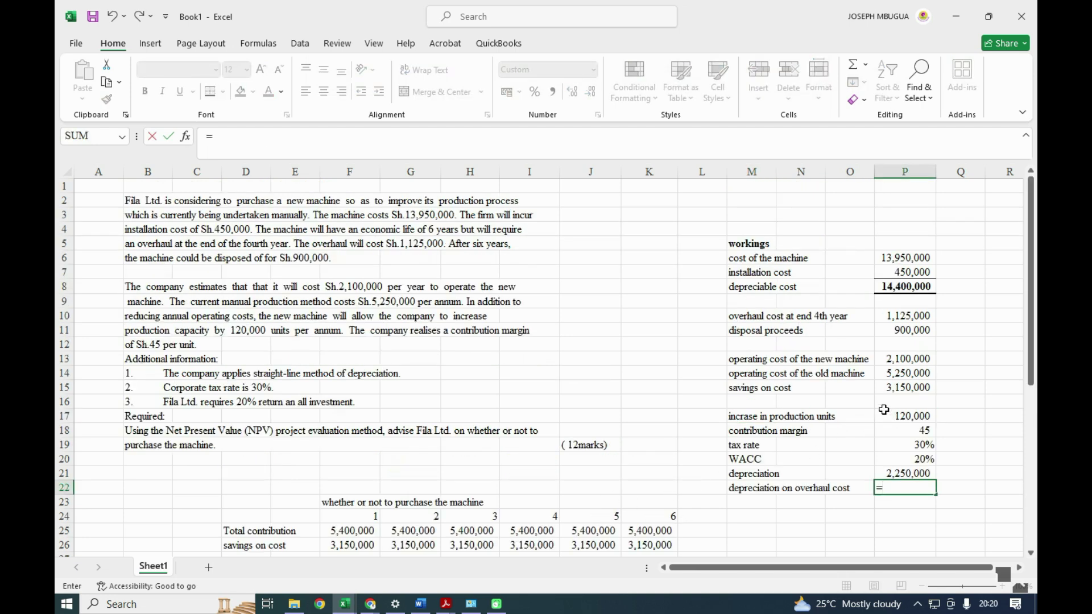
click(903, 314)
text(/2)
key(Return)
scroll(903, 314, down, 1)
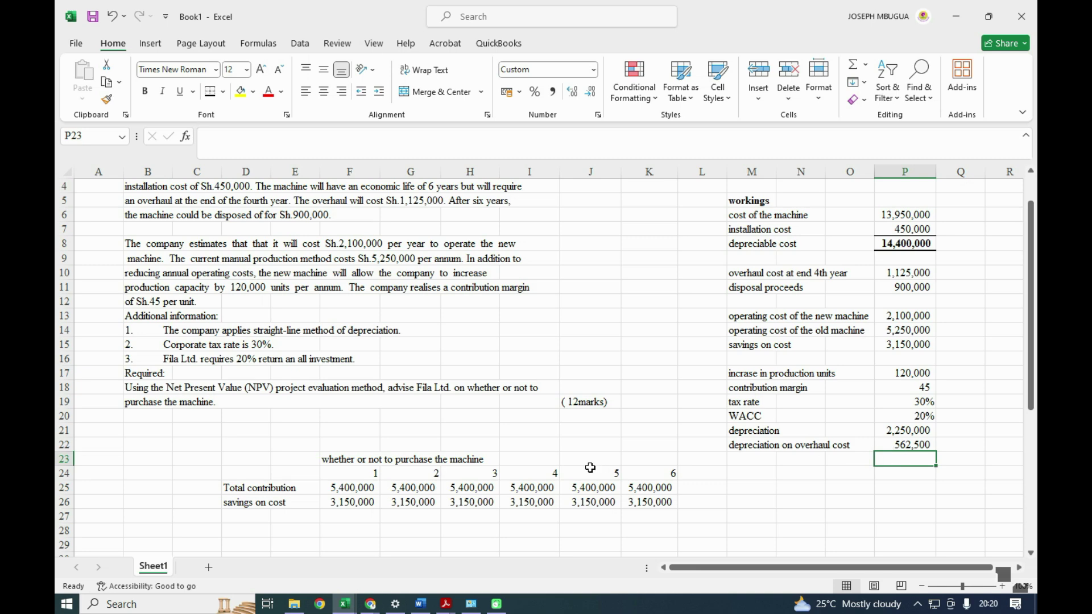
click(238, 521)
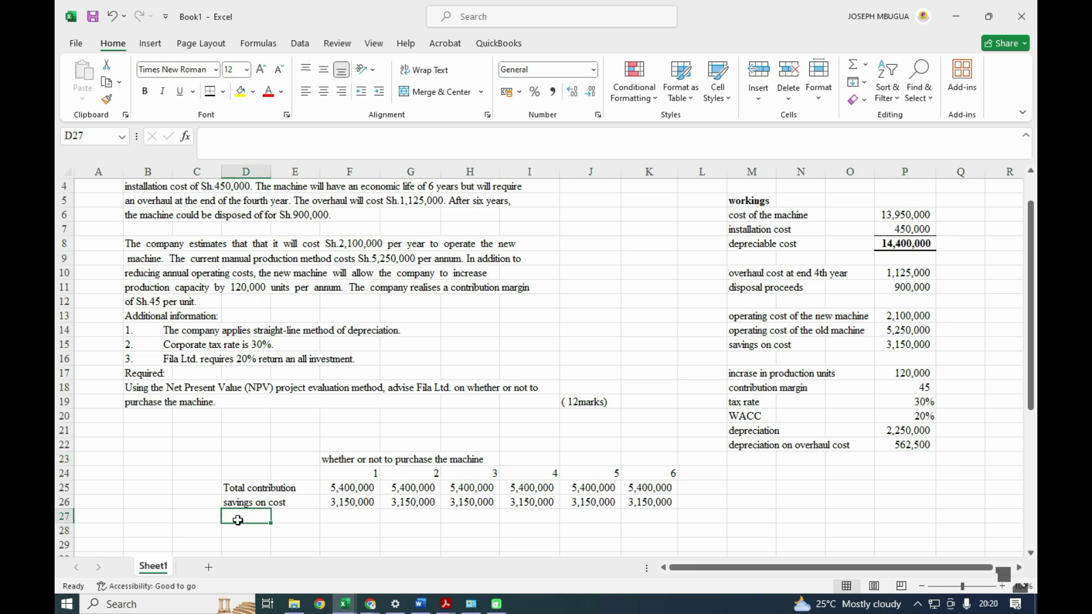
Step: Label D27 with =M21 and fill it down to D28
text(=)
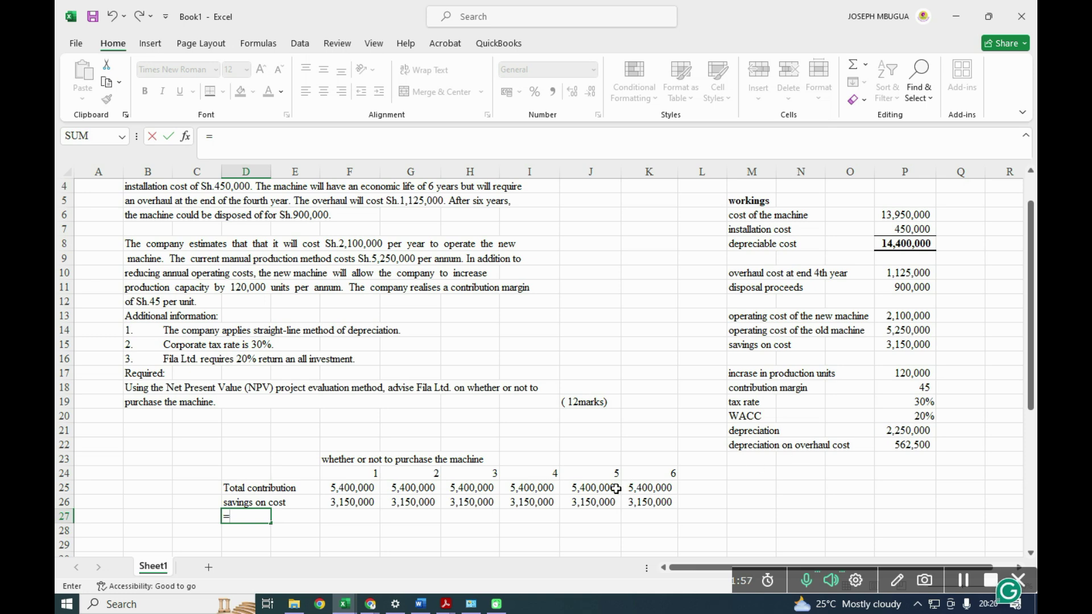
click(734, 431)
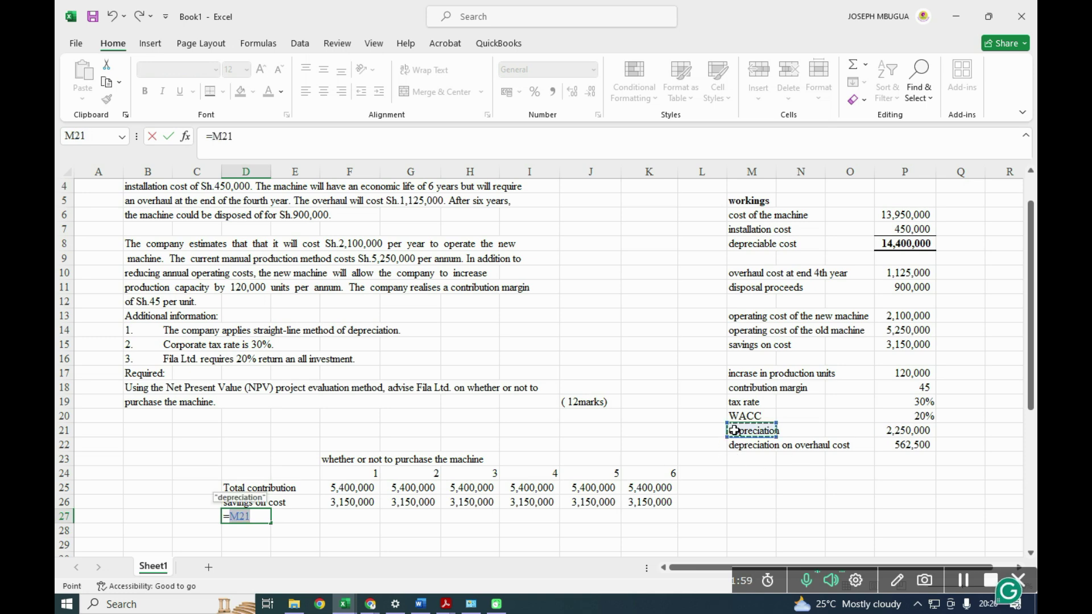
key(Return)
scroll(357, 521, down, 2)
click(249, 434)
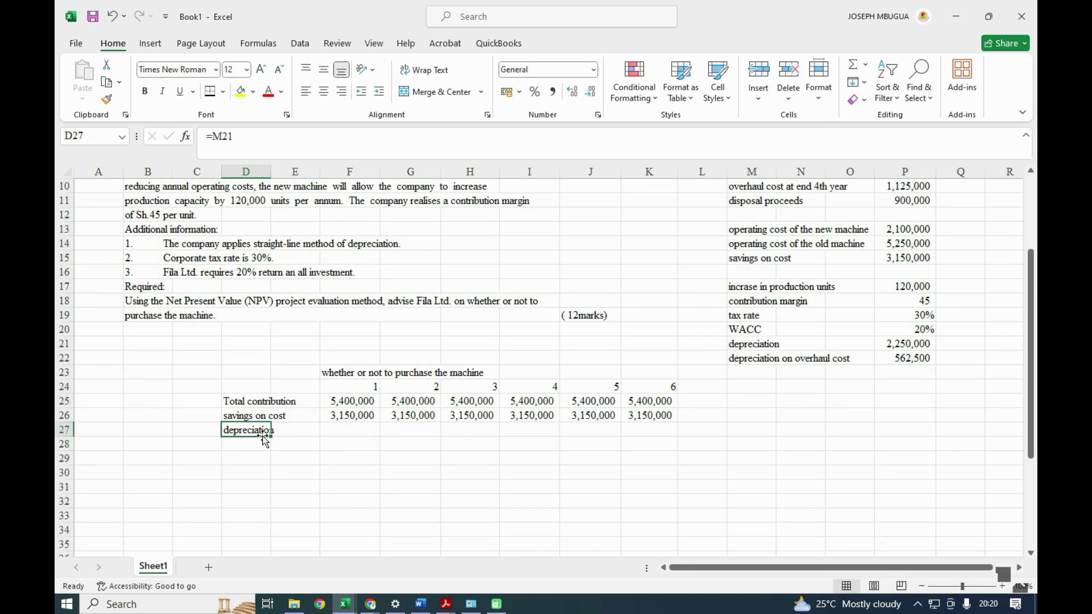
drag(272, 437, 269, 451)
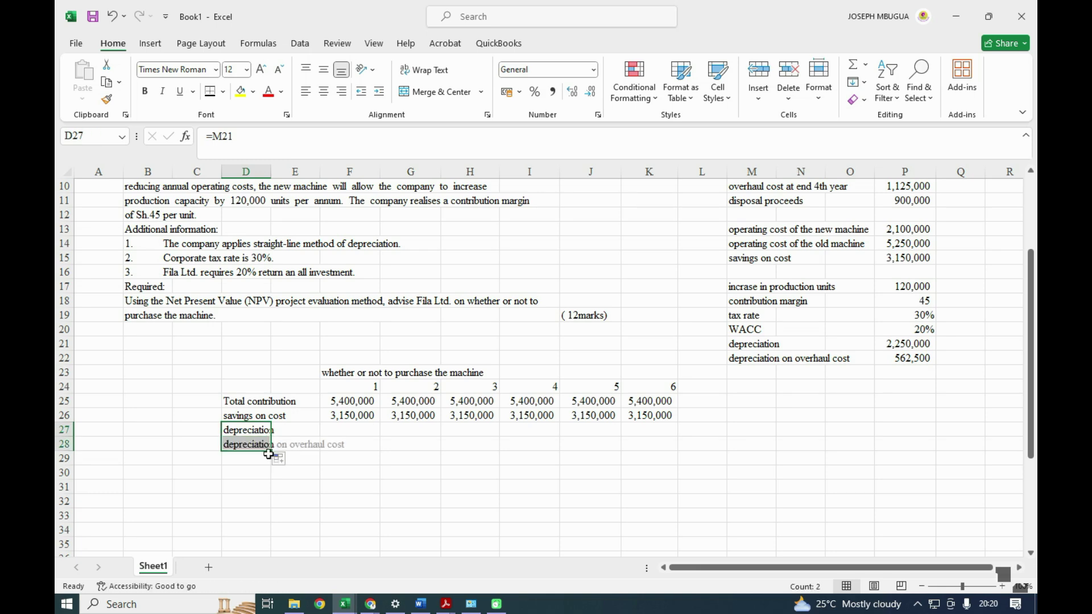
click(293, 472)
Step: Enter =-$P$21 in F27 and fill to K27, deducting 2,250,000 each year
click(364, 432)
text(=)
scroll(367, 431, up, 1)
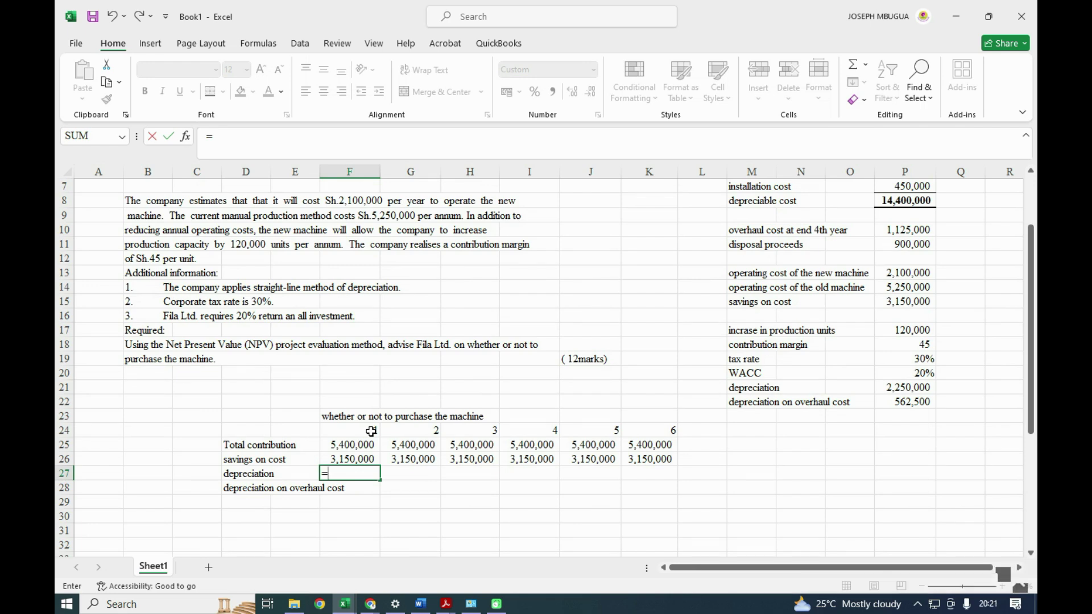
text(-)
click(896, 388)
key(F4)
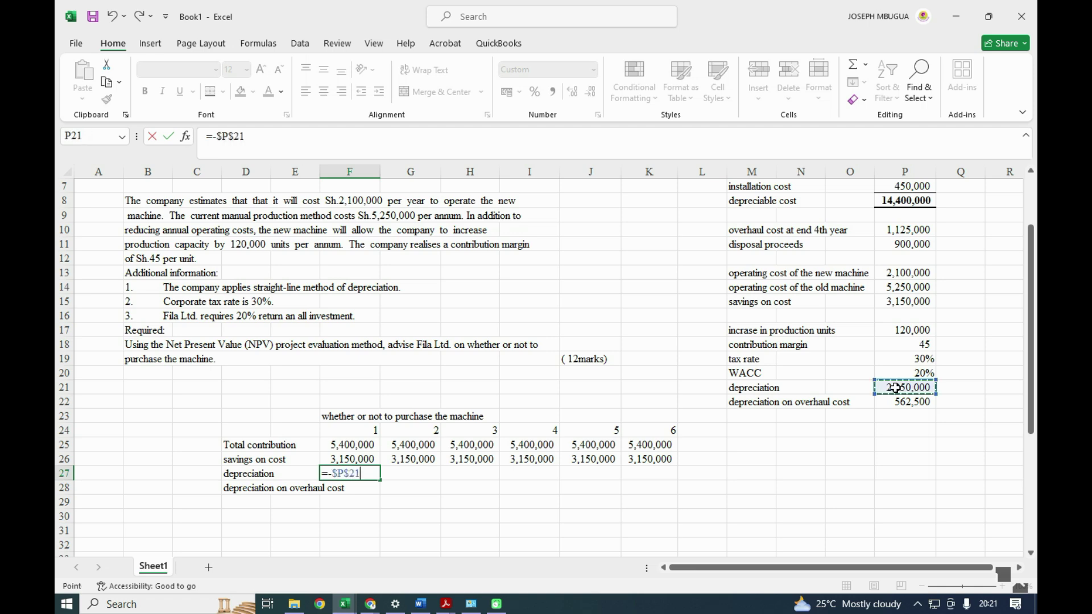
key(Return)
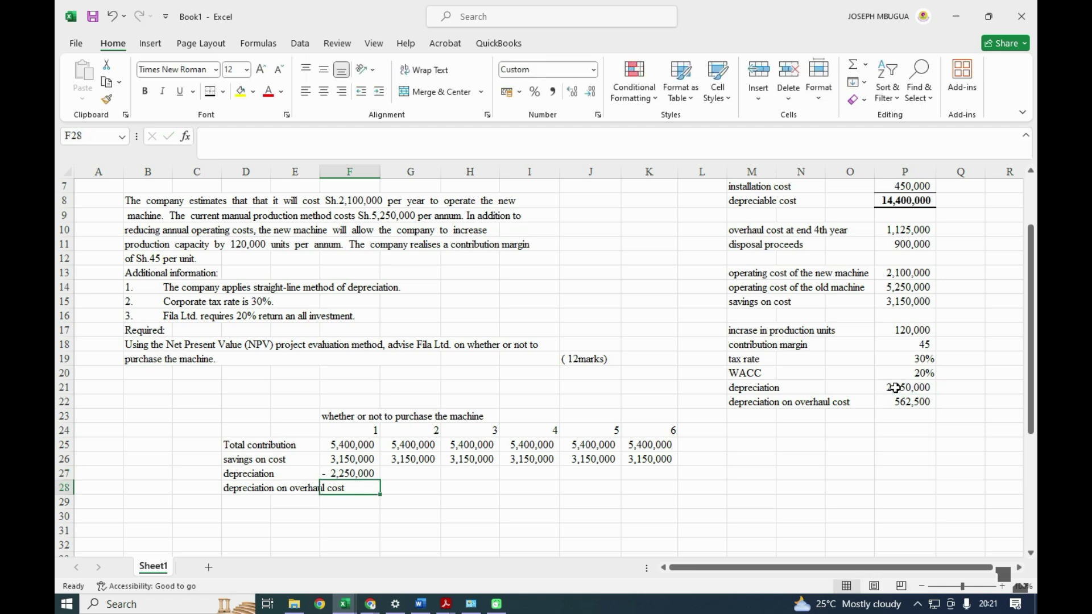
scroll(896, 388, down, 1)
click(358, 431)
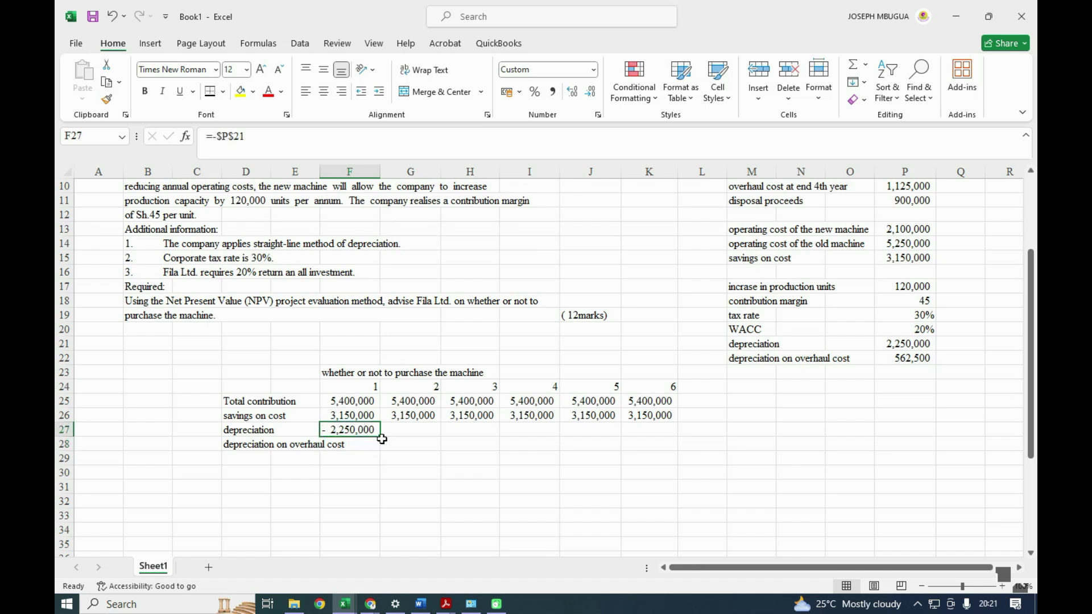
drag(380, 438, 677, 438)
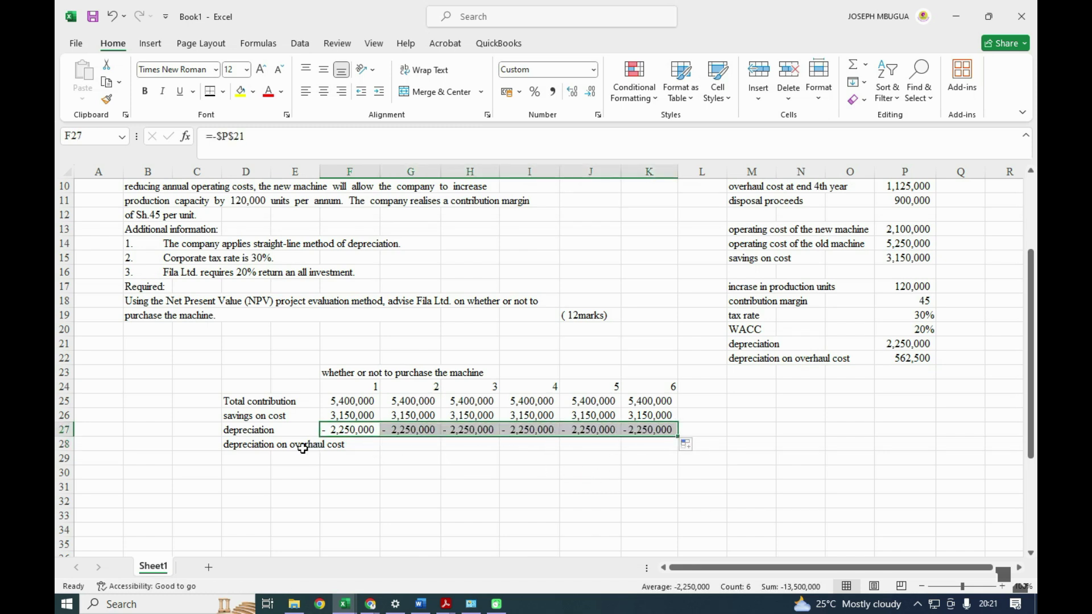
Step: Enter =-$P$22 in J28 and fill to K28, deducting 562,500 in years 5–6
click(584, 444)
text(=-)
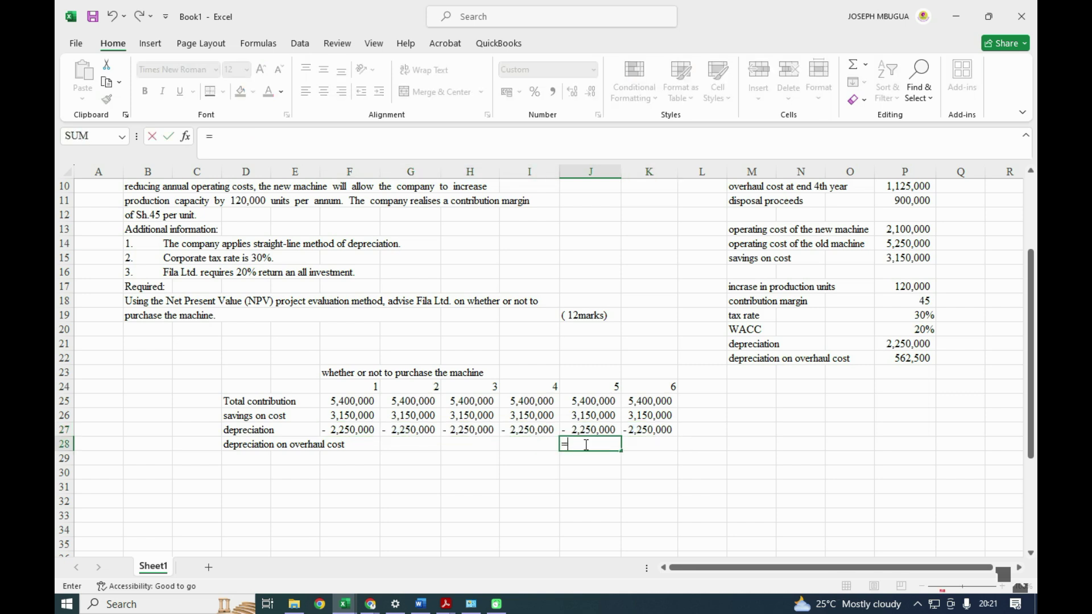
click(910, 356)
key(F4)
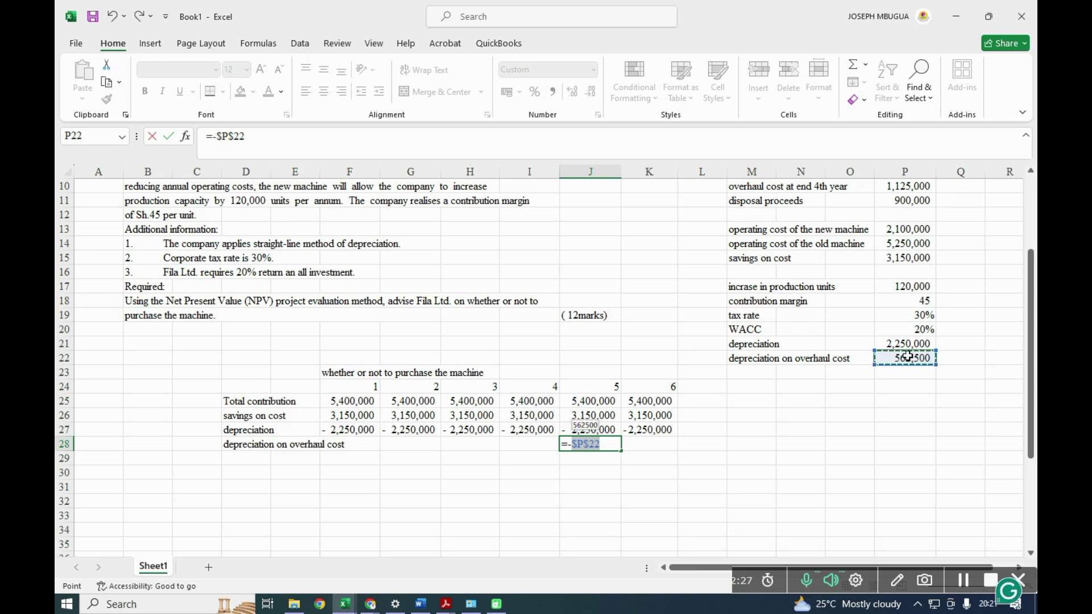
key(Return)
click(589, 442)
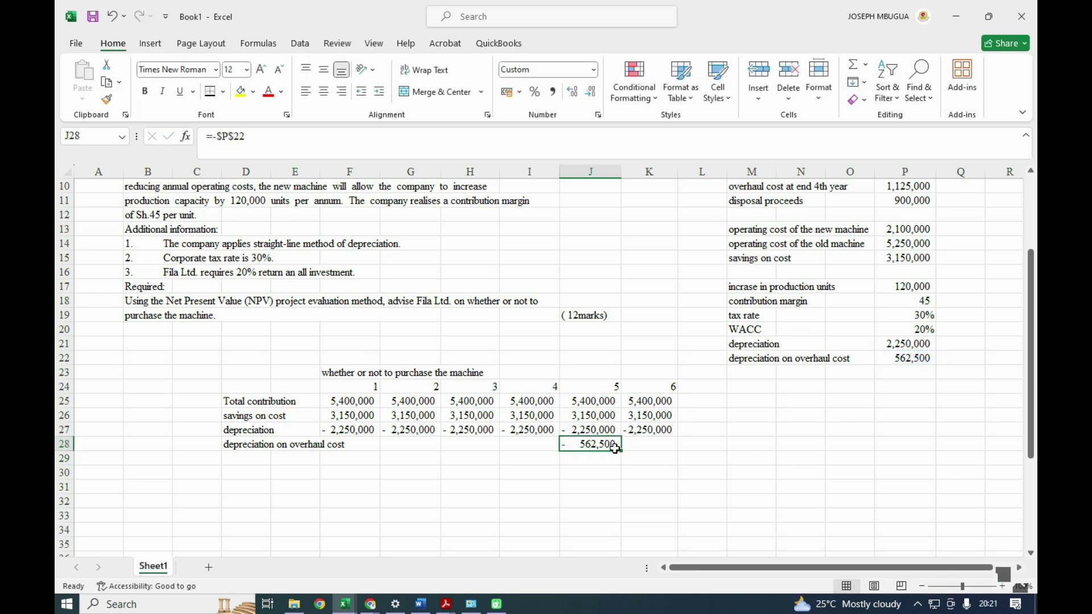
drag(621, 450, 663, 449)
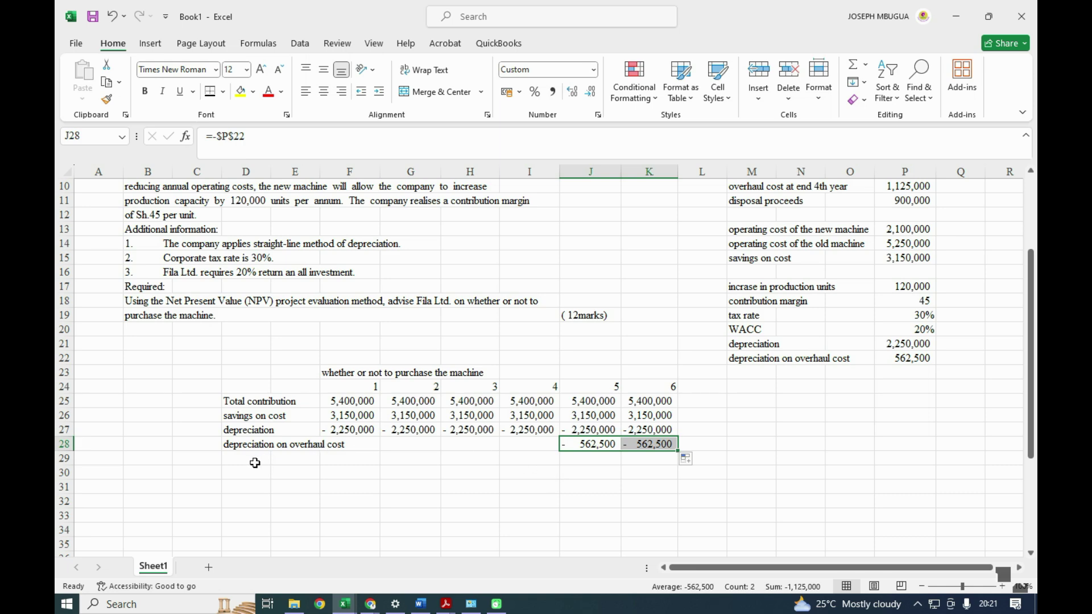
scroll(255, 463, up, 2)
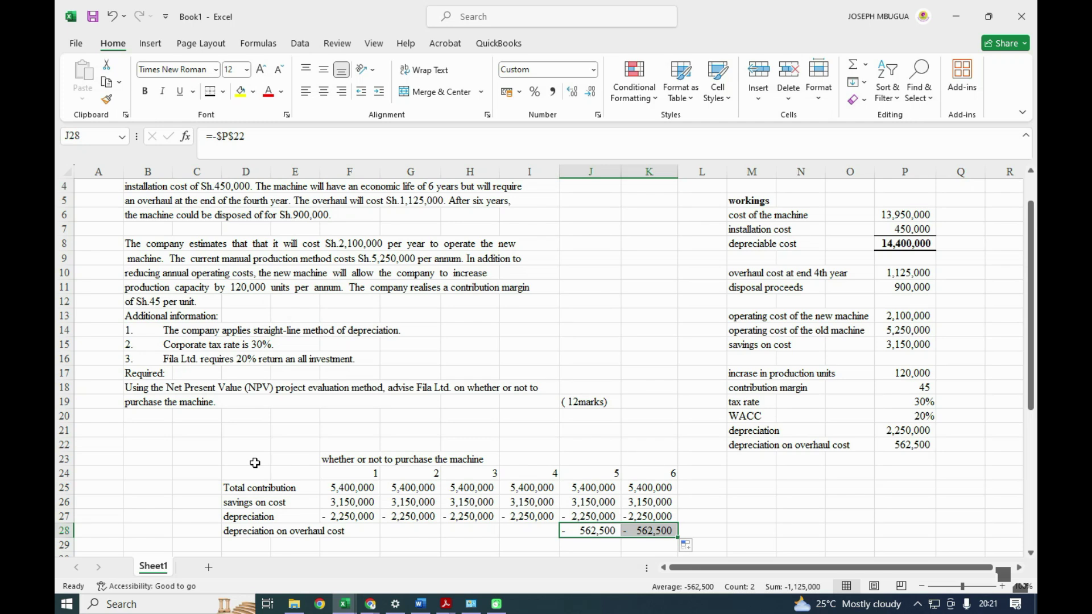
scroll(255, 463, down, 1)
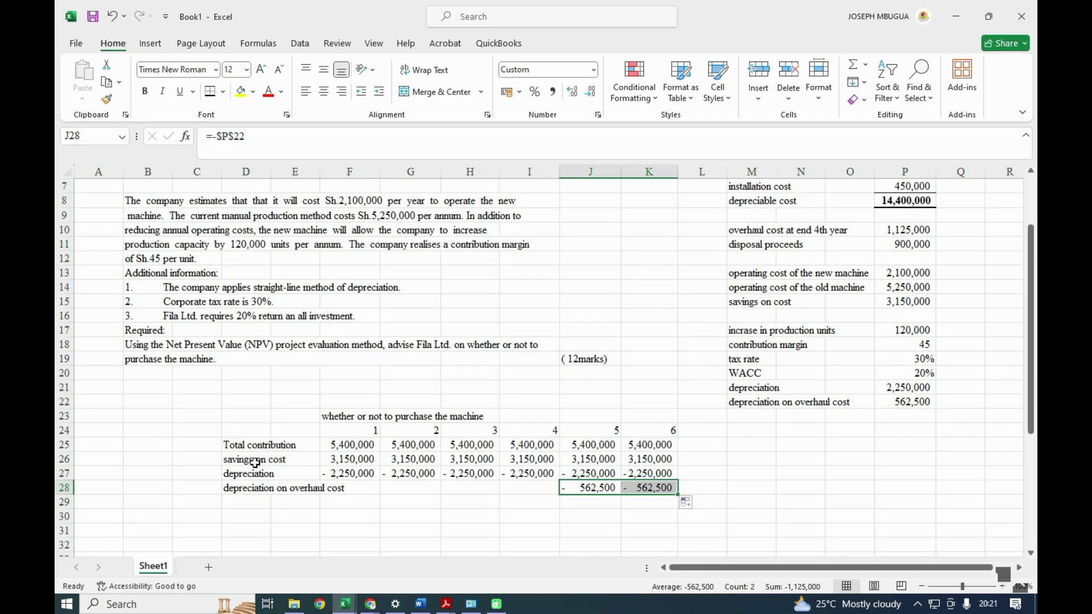
Step: Add an EBT row in D29 with =SUM(F25:F28) filled to K29
click(250, 505)
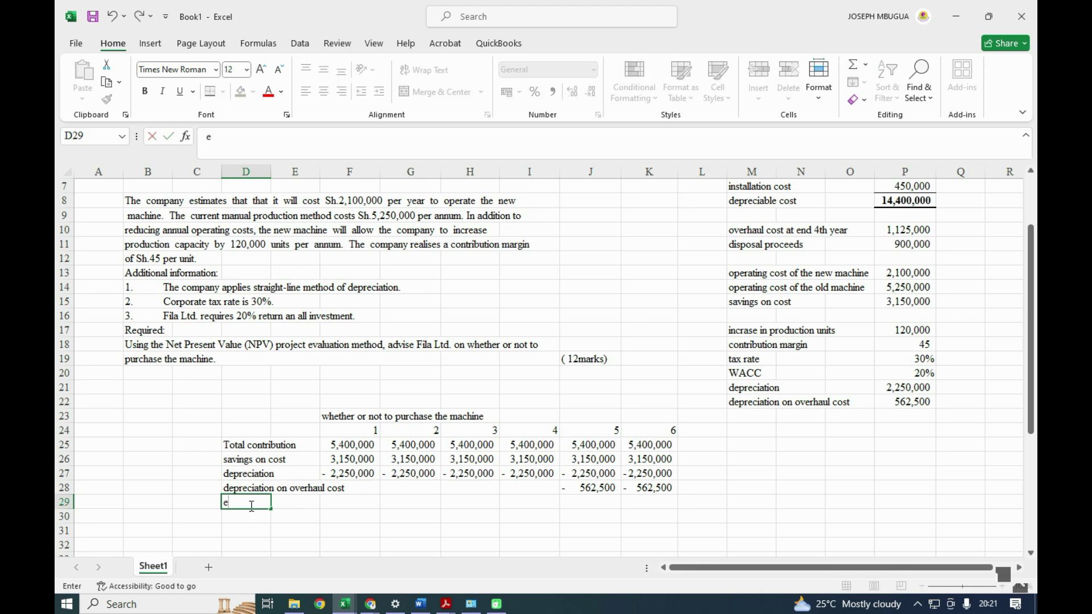
text(EBT)
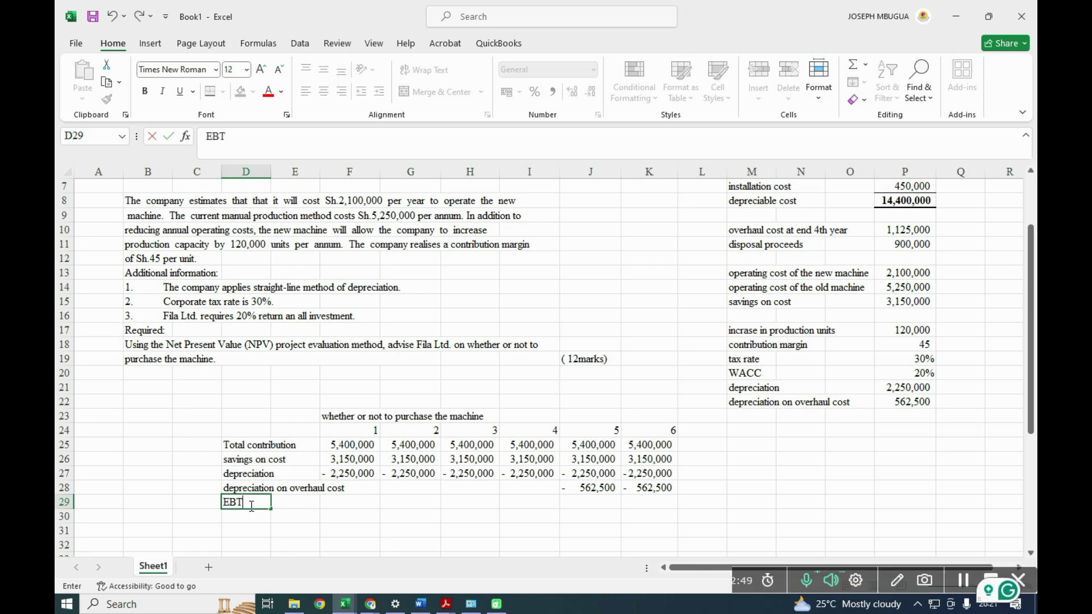
click(340, 502)
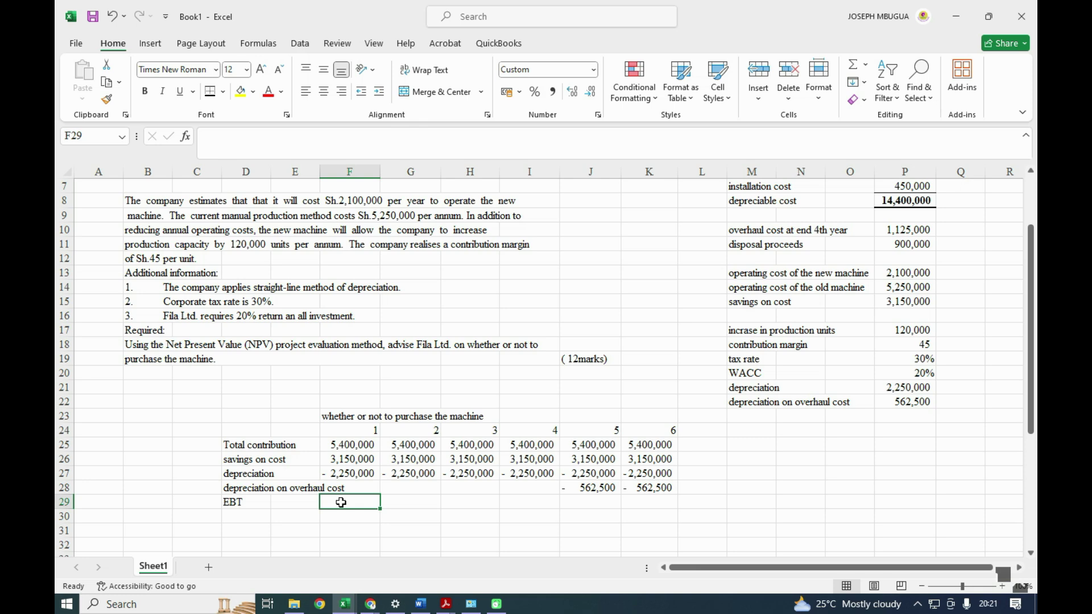
key(alt+equal)
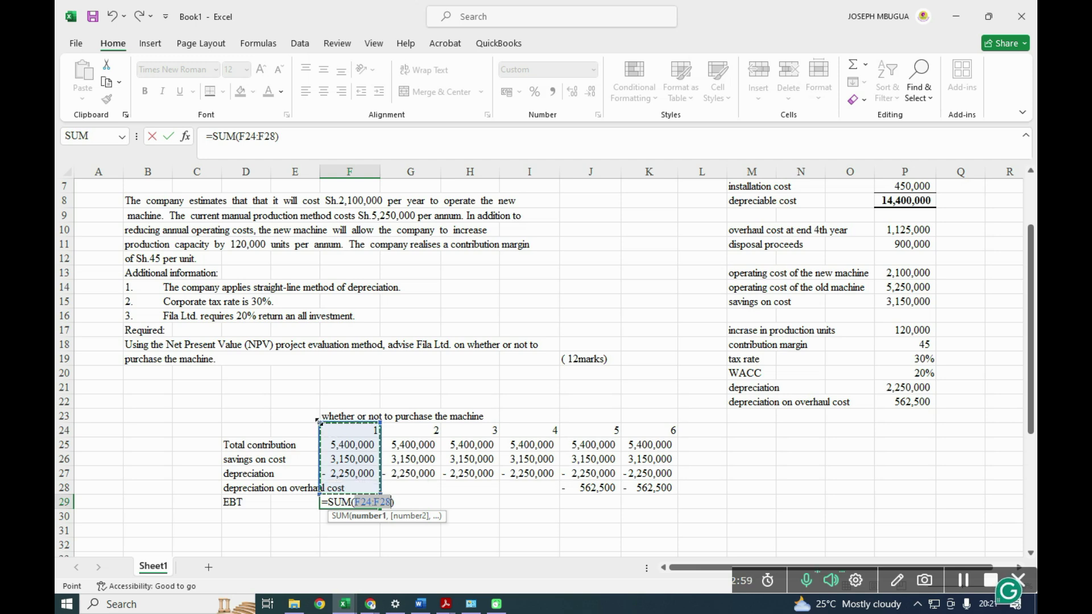
drag(319, 422, 320, 437)
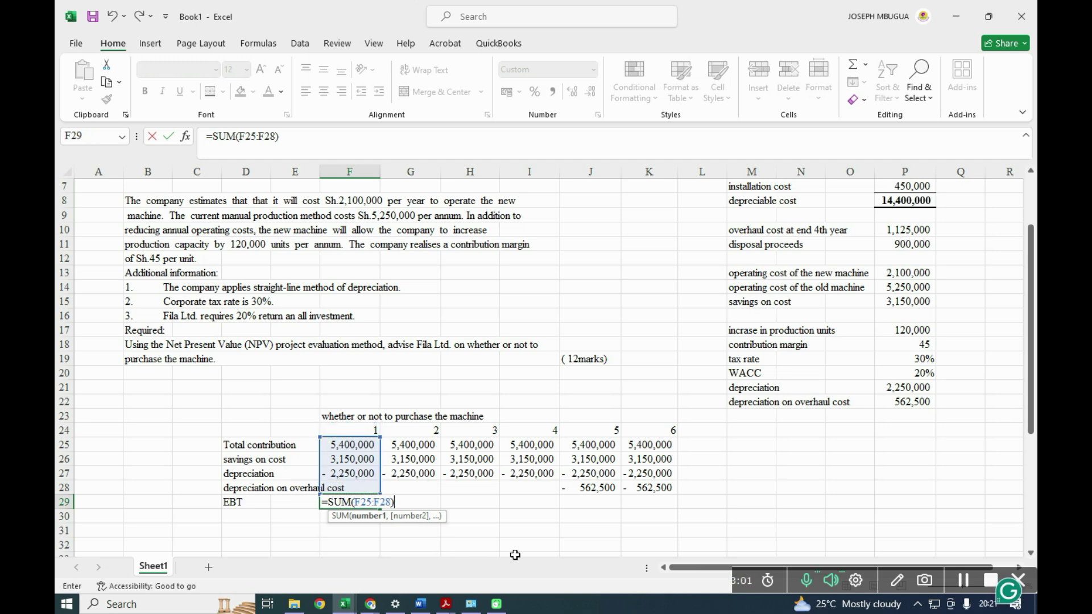
key(Return)
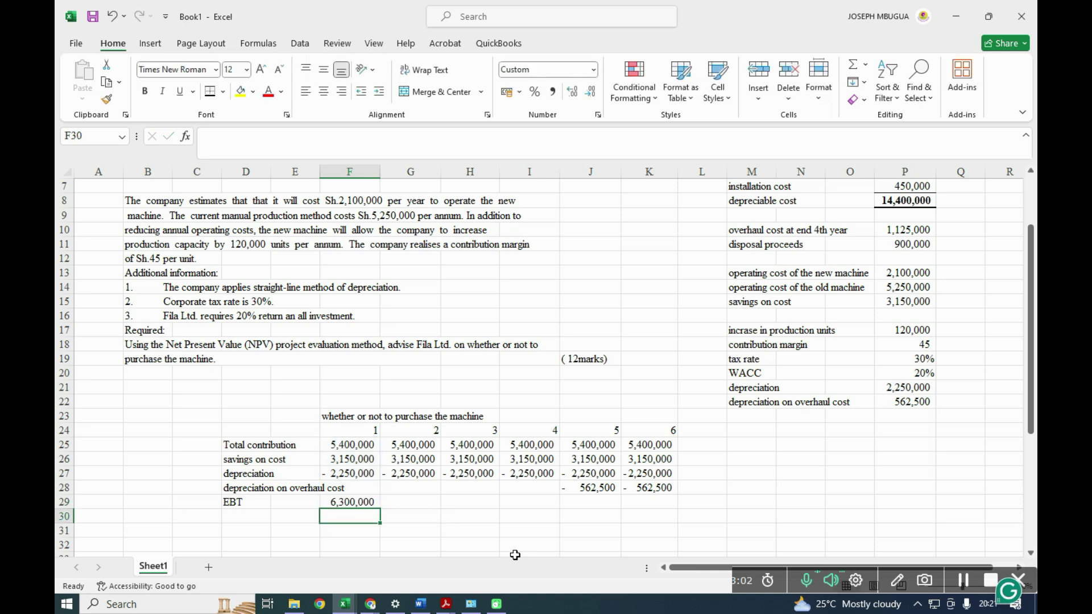
click(338, 506)
drag(381, 508, 659, 512)
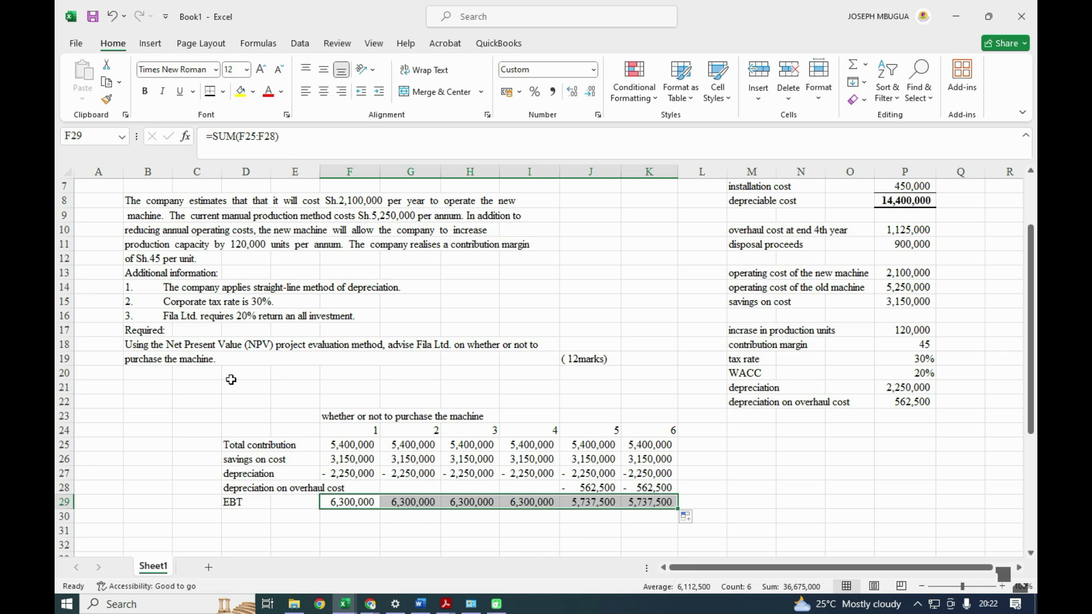
Step: Give the EBT row a top border
click(222, 92)
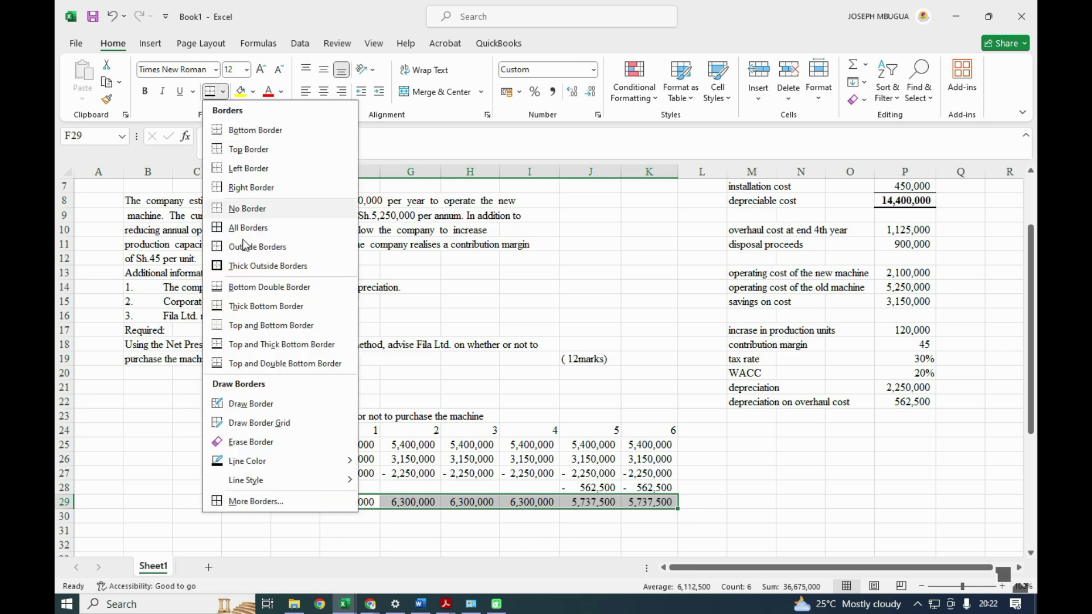
click(249, 150)
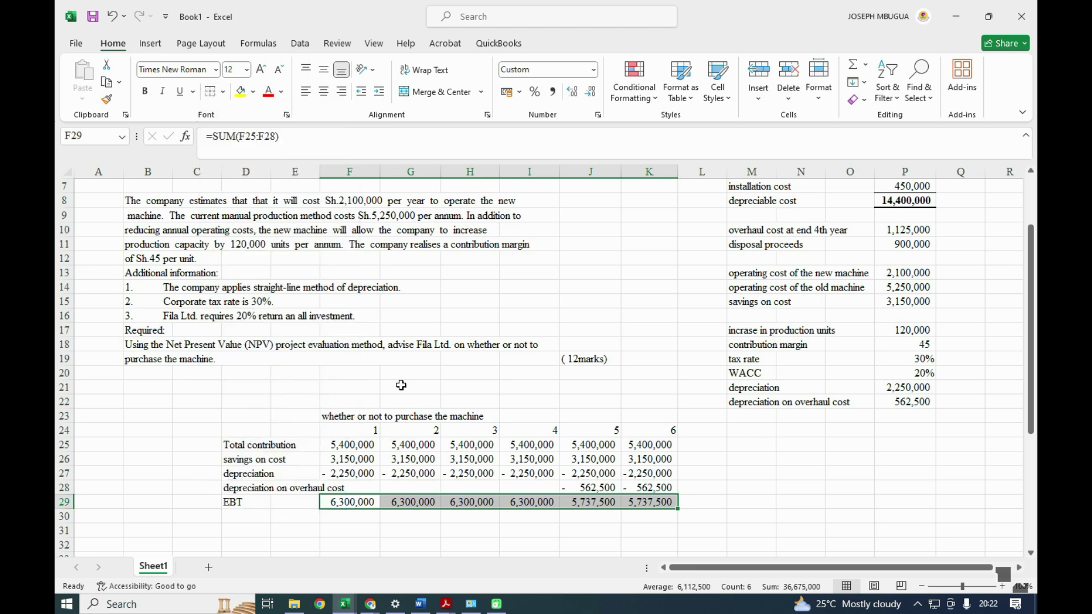
click(379, 529)
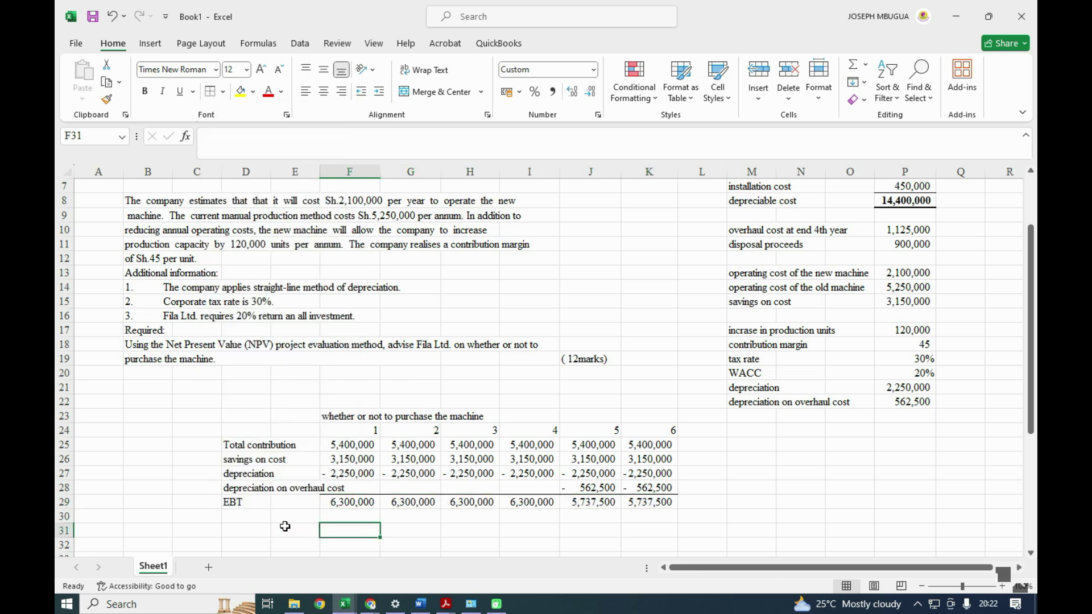
click(236, 519)
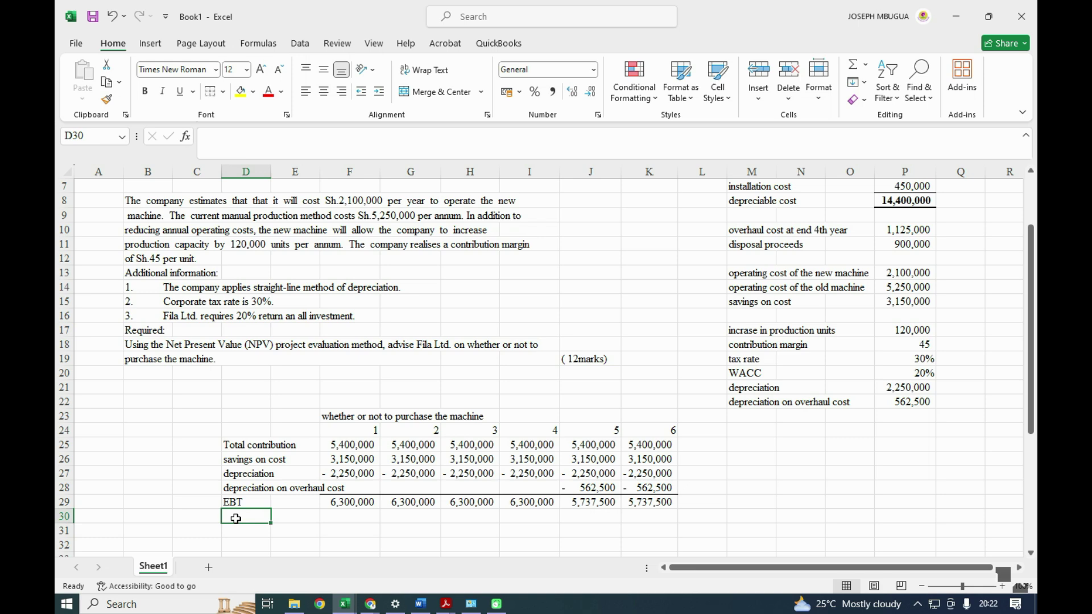
Step: Label D30 'Tax expense' and enter =-F29*$P$19 in F30
text(tax)
key(BackSpace)
key(BackSpace)
key(BackSpace)
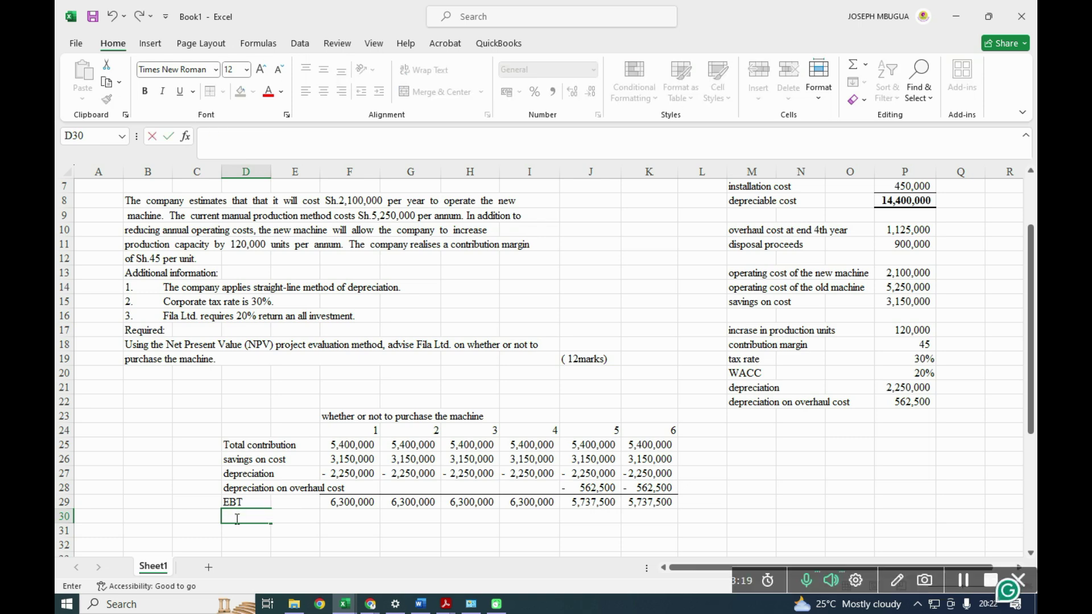
text(Tax expense)
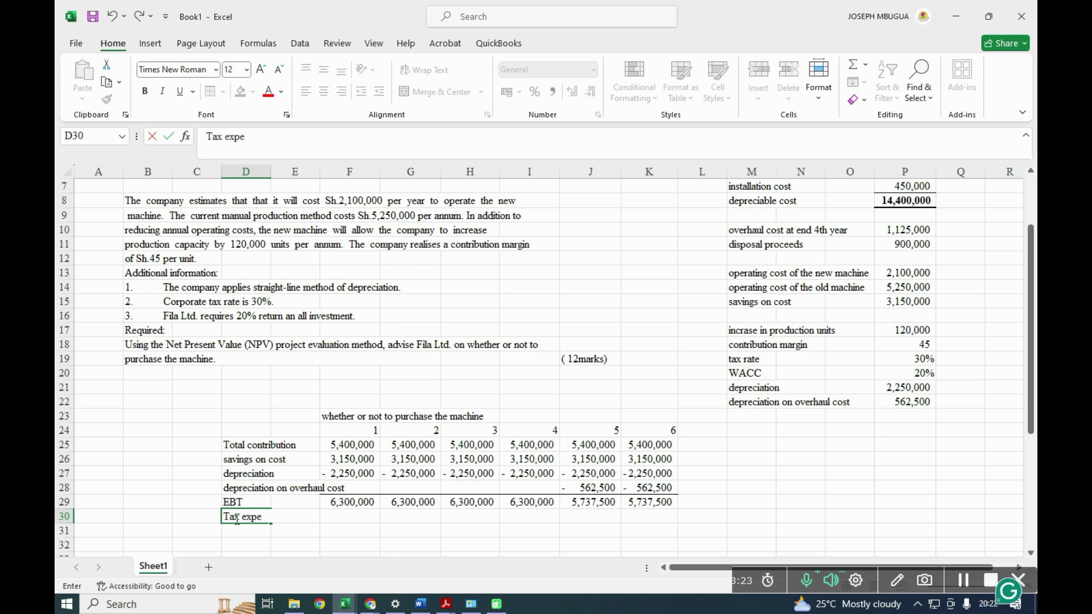
click(349, 514)
text(=-)
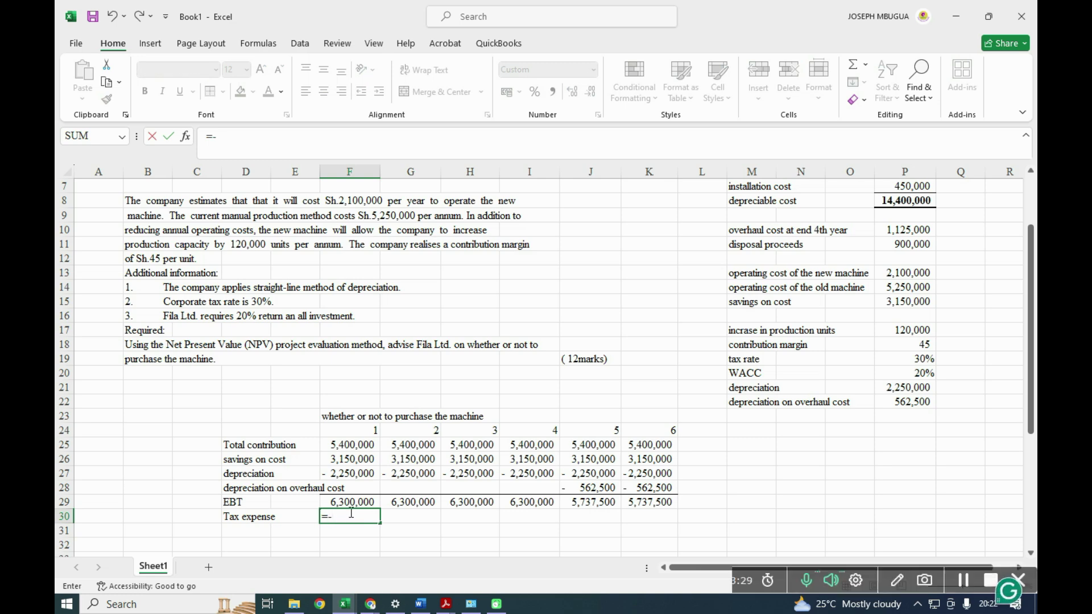
click(353, 502)
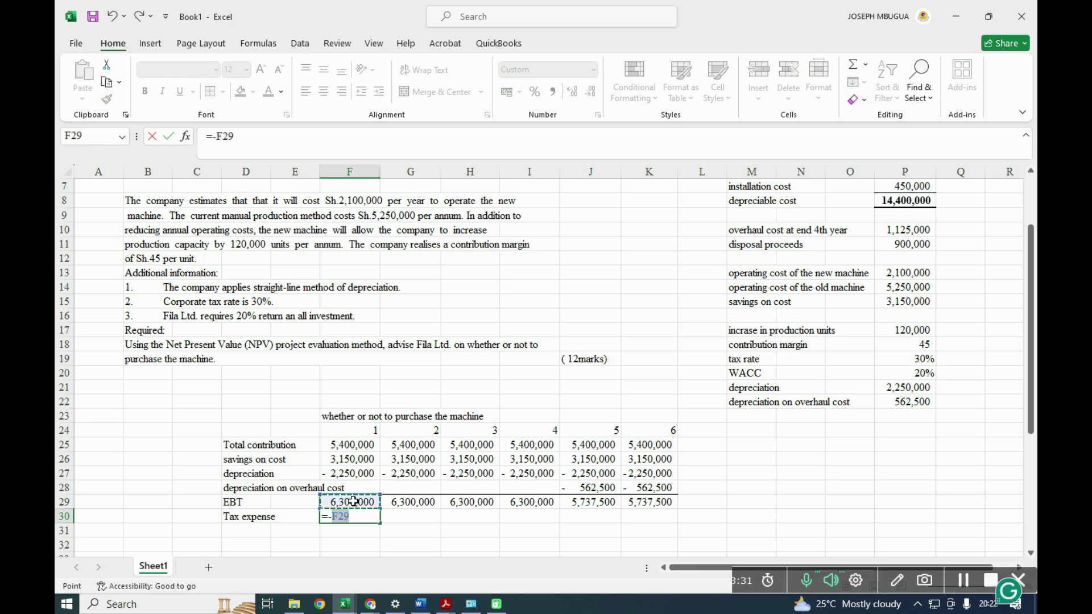
text(*)
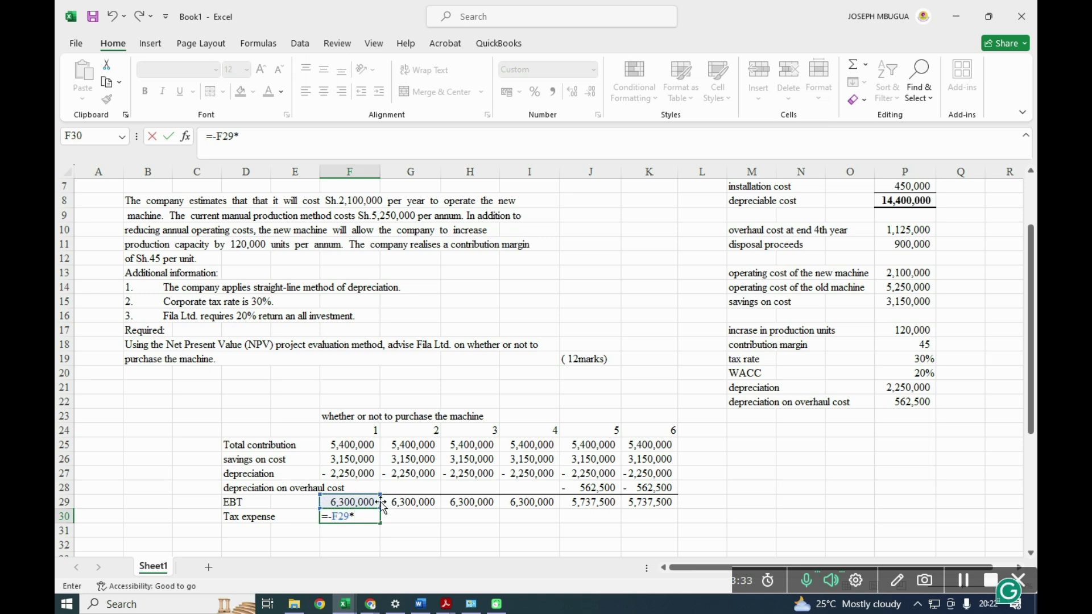
click(925, 360)
key(F4)
key(Return)
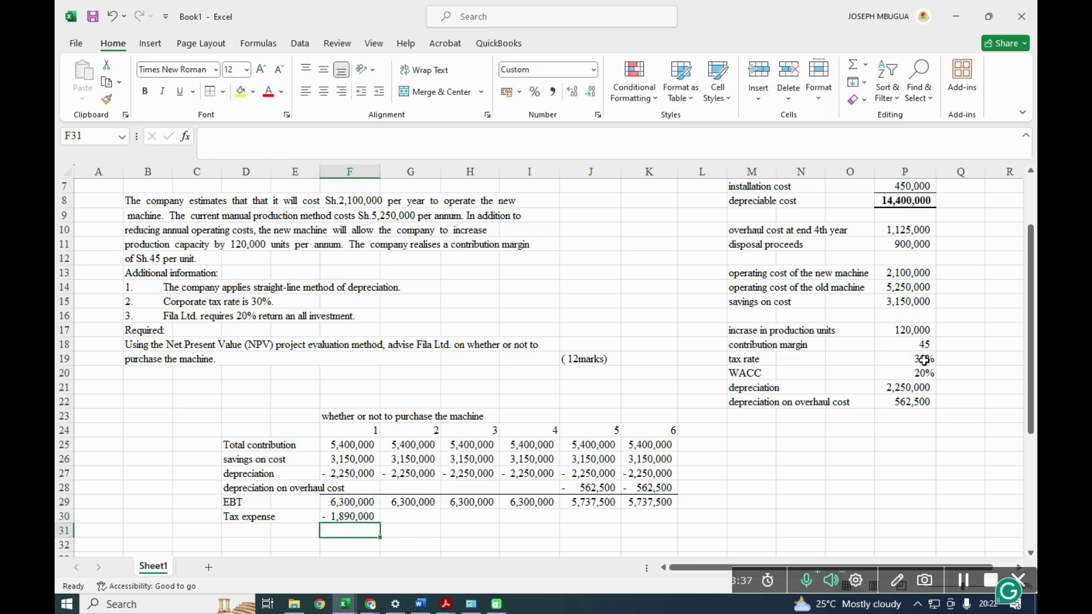
Step: Fill the tax formula to K30, giving -1,890,000 for years 1–4 and -1,721,250 for years 5–6
click(344, 519)
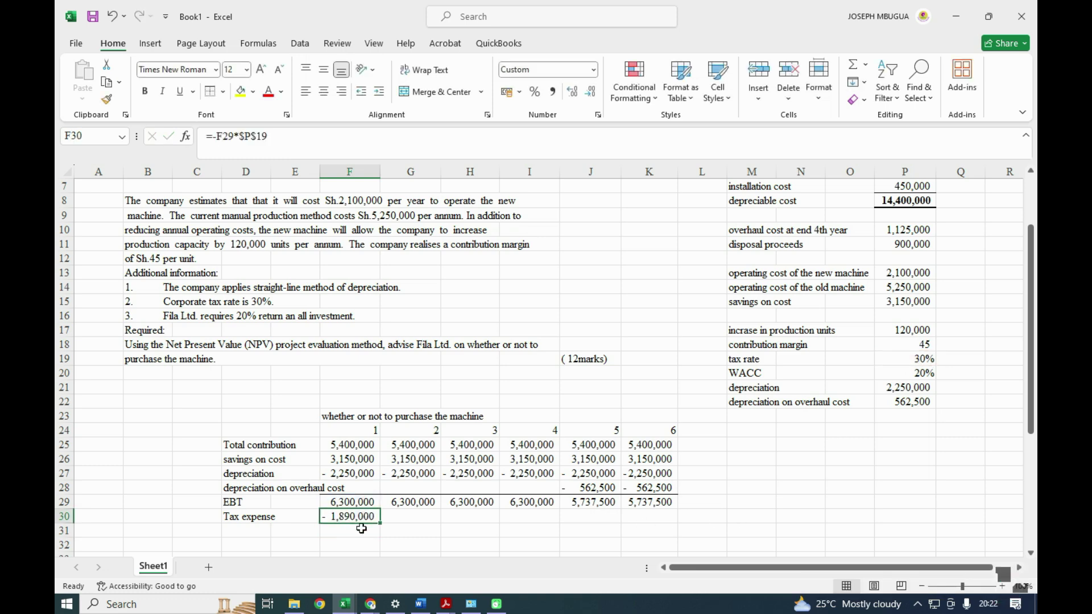
drag(379, 523, 666, 522)
scroll(586, 546, down, 1)
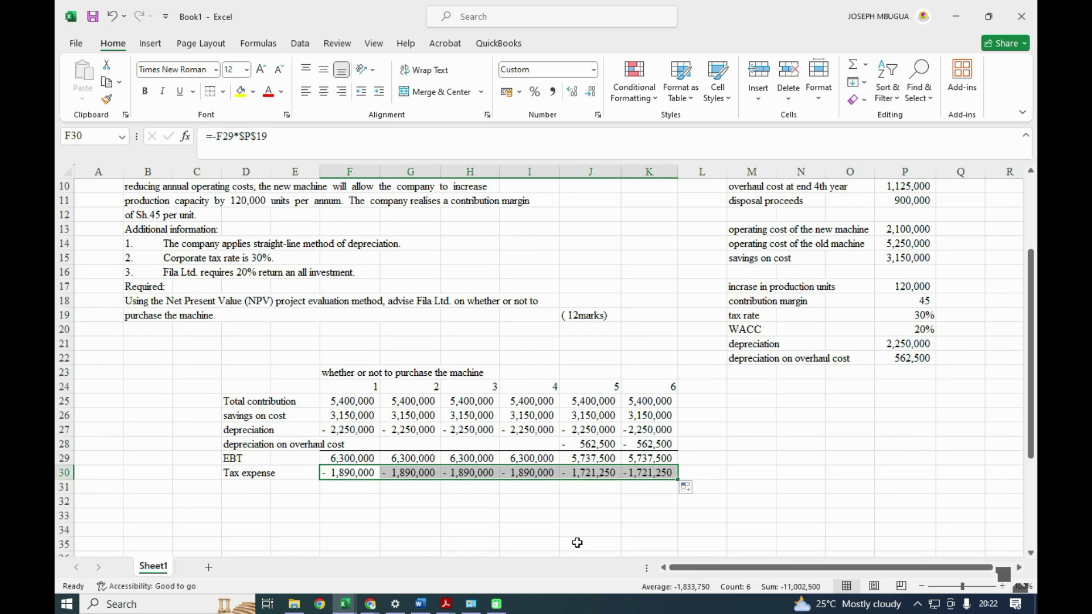
click(254, 489)
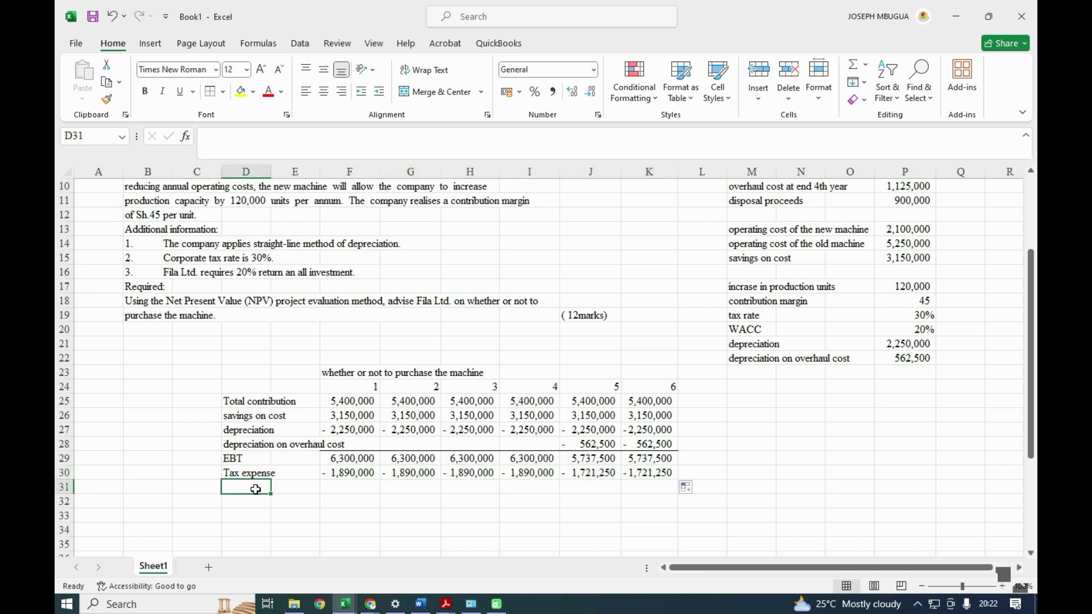
Step: Add an EAT row in D31 with =SUM(F29:F30) filled to K31
text(EAT)
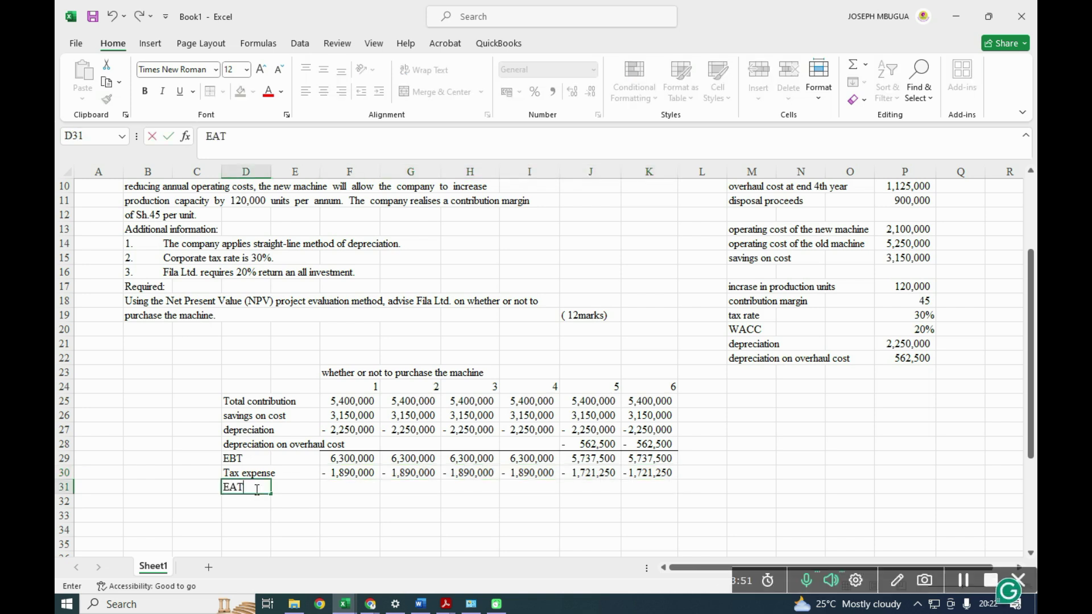
click(350, 488)
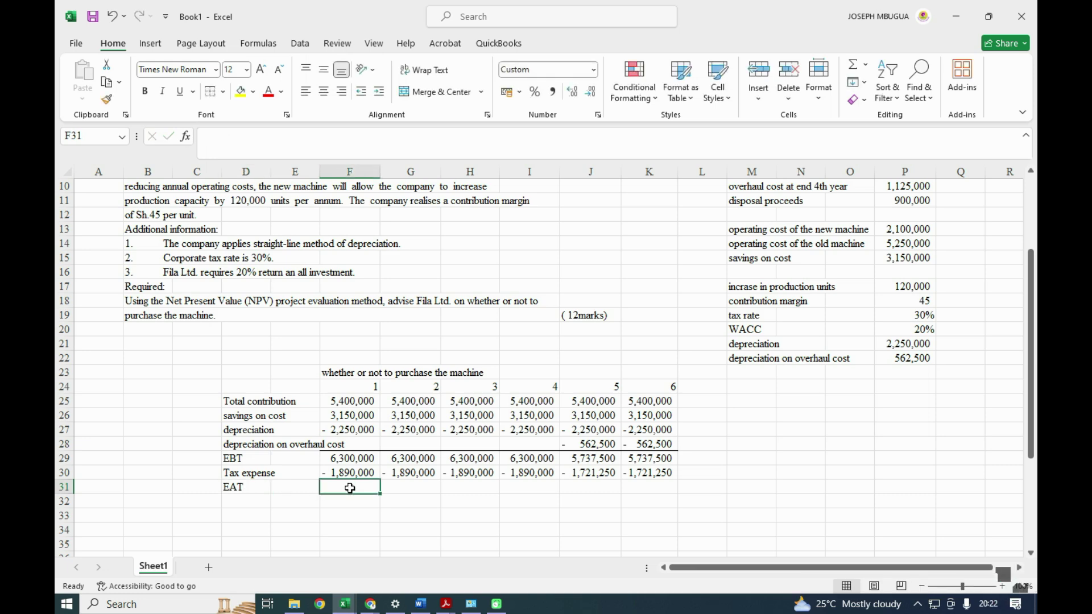
text(=SUM()
click(322, 470)
drag(320, 467, 322, 456)
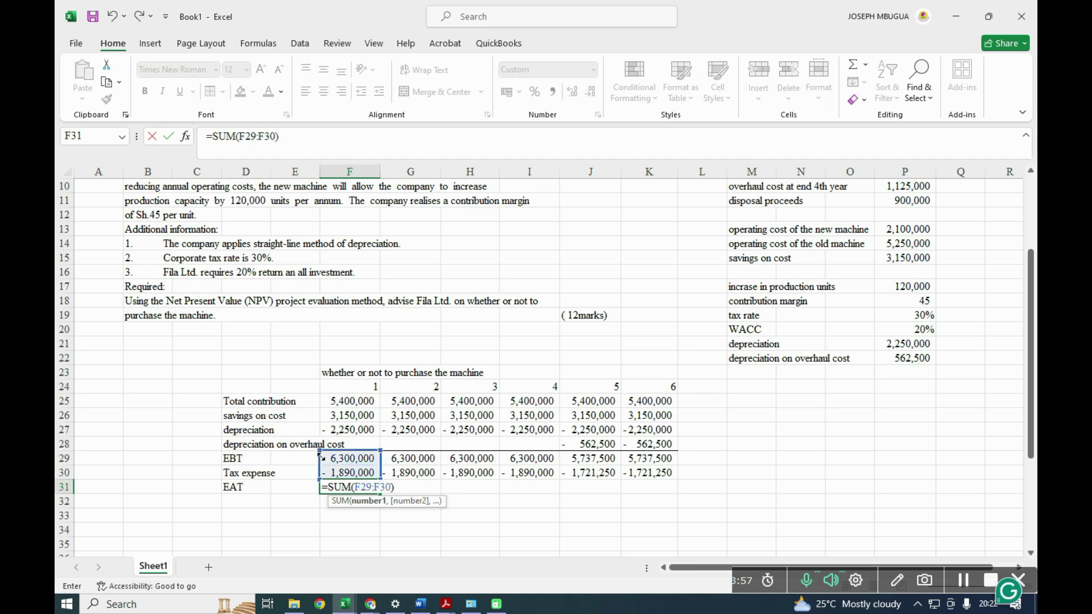
key(Return)
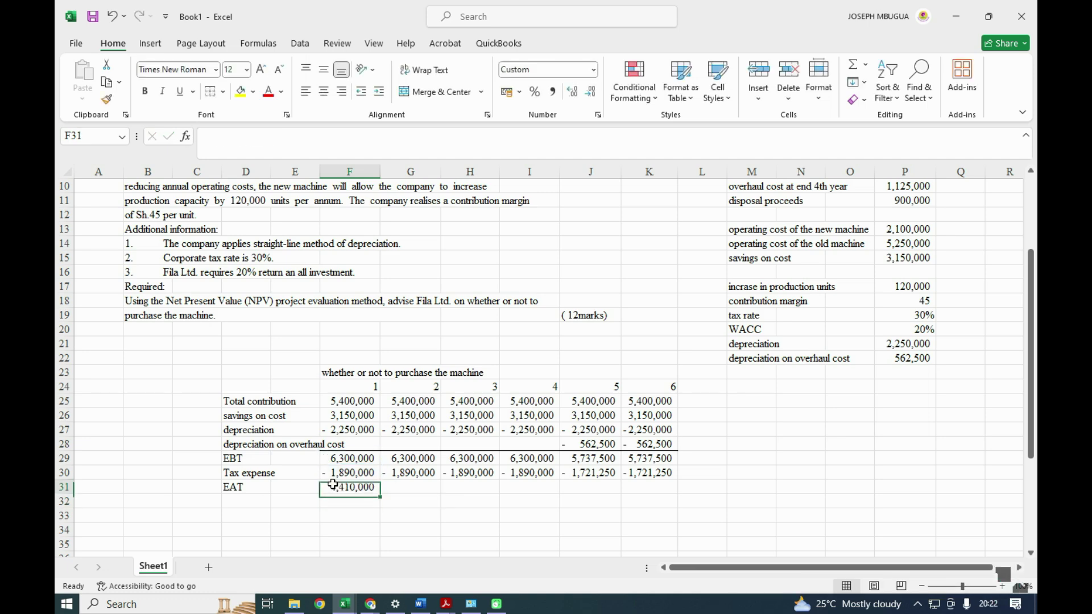
click(333, 484)
drag(382, 495, 677, 490)
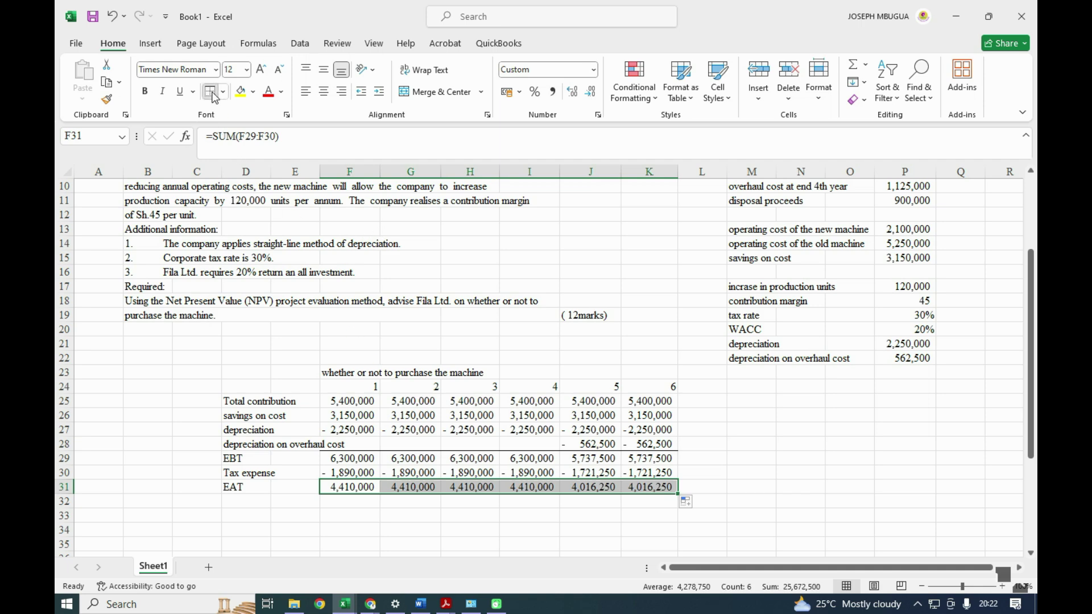
click(238, 502)
Step: Link the D32:D33 labels to the depreciation labels in D27:D28
text(=)
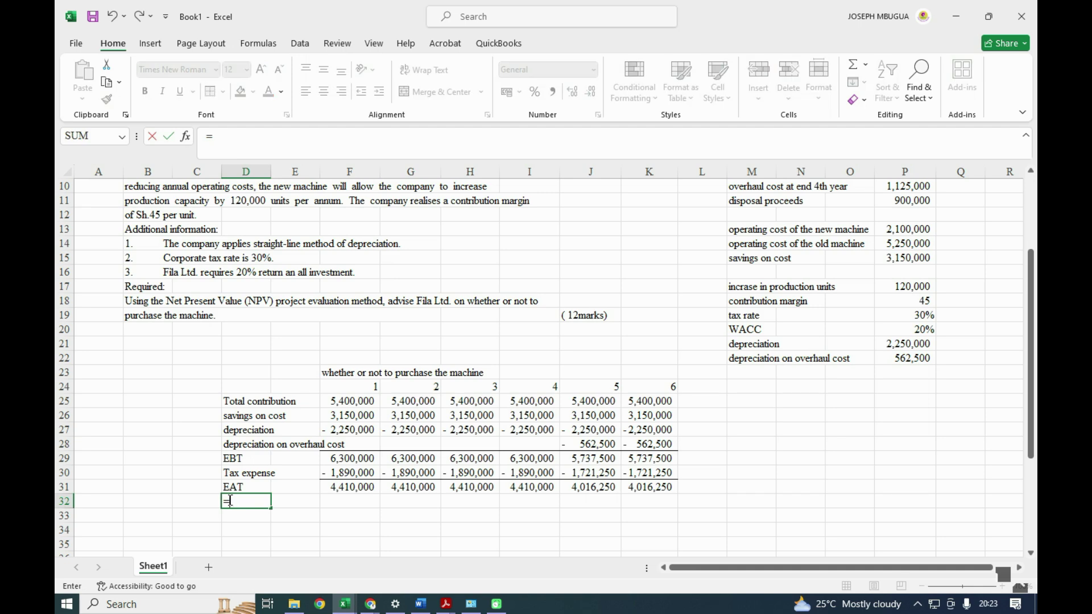
click(244, 431)
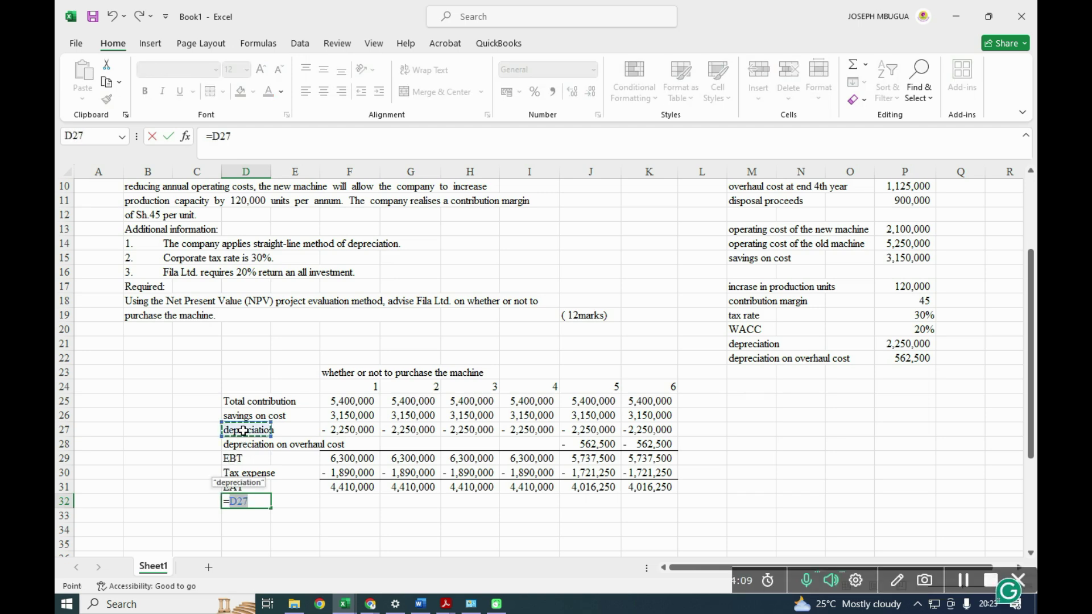
key(Return)
click(235, 505)
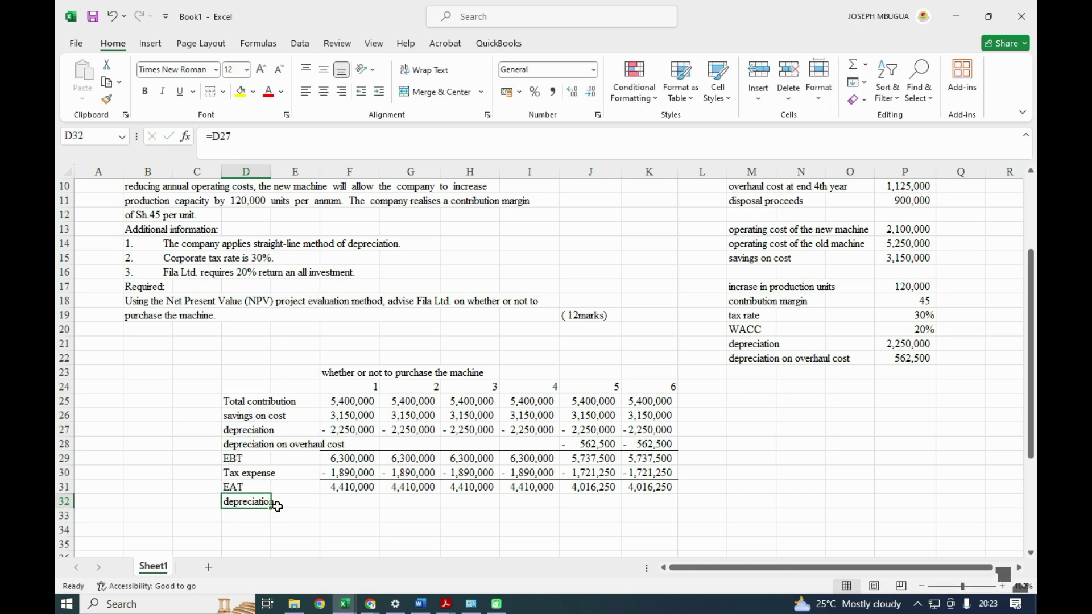
drag(270, 508, 273, 521)
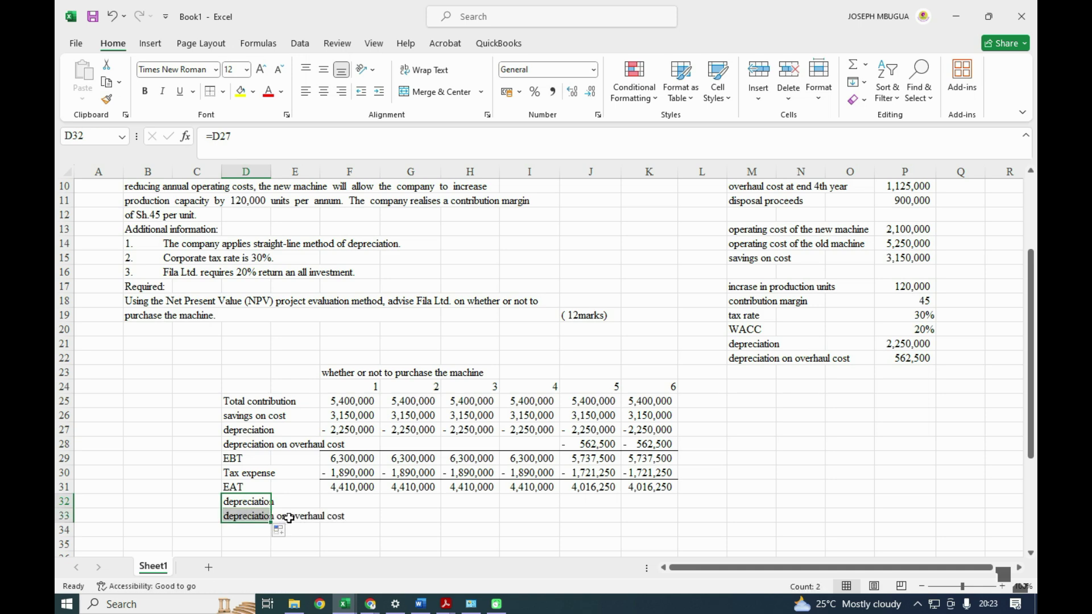
Step: Add back both depreciation rows with =-F27 in F32, filled across to K33
click(334, 502)
text(=)
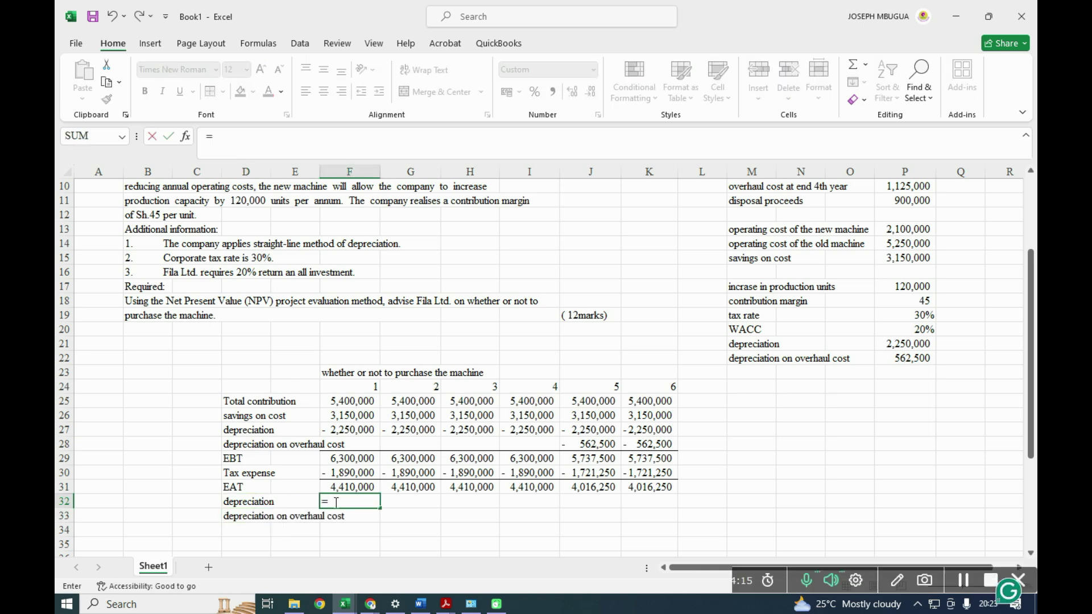
text(-)
click(340, 430)
key(Return)
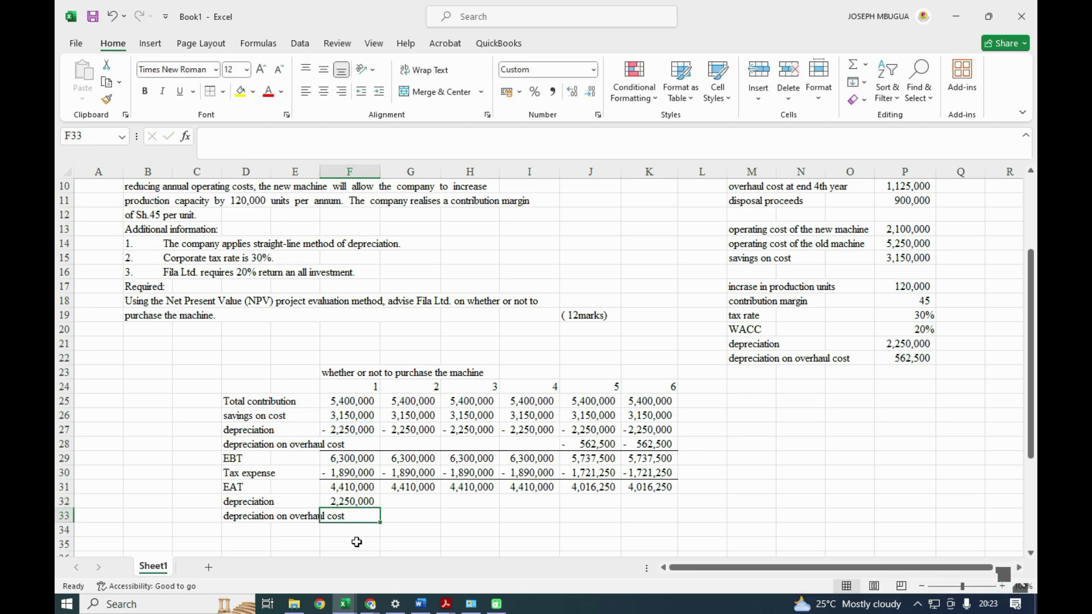
click(354, 501)
drag(381, 510, 381, 523)
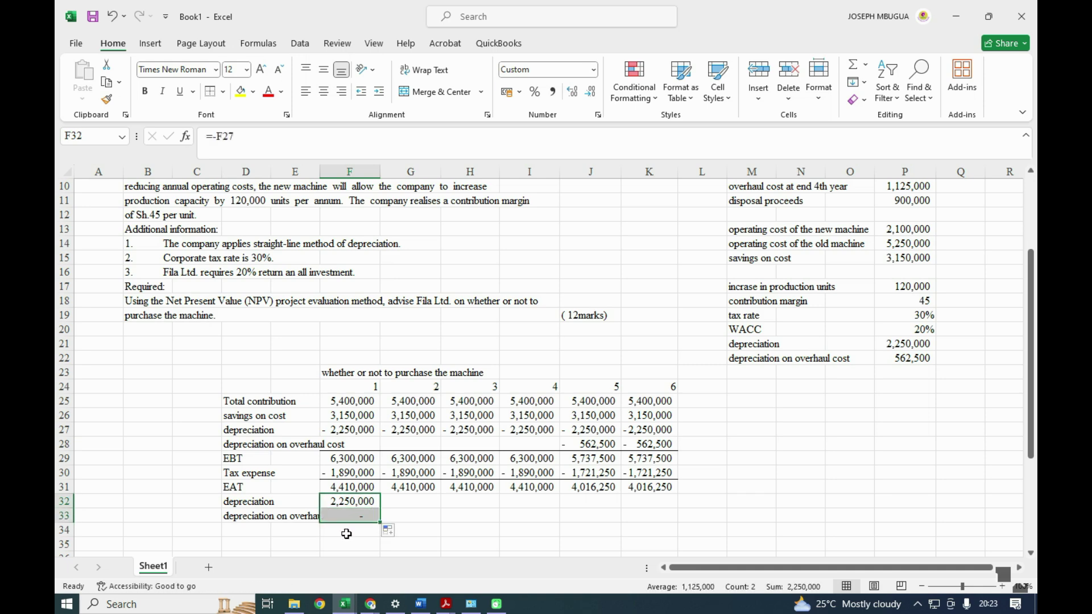
drag(381, 523, 660, 526)
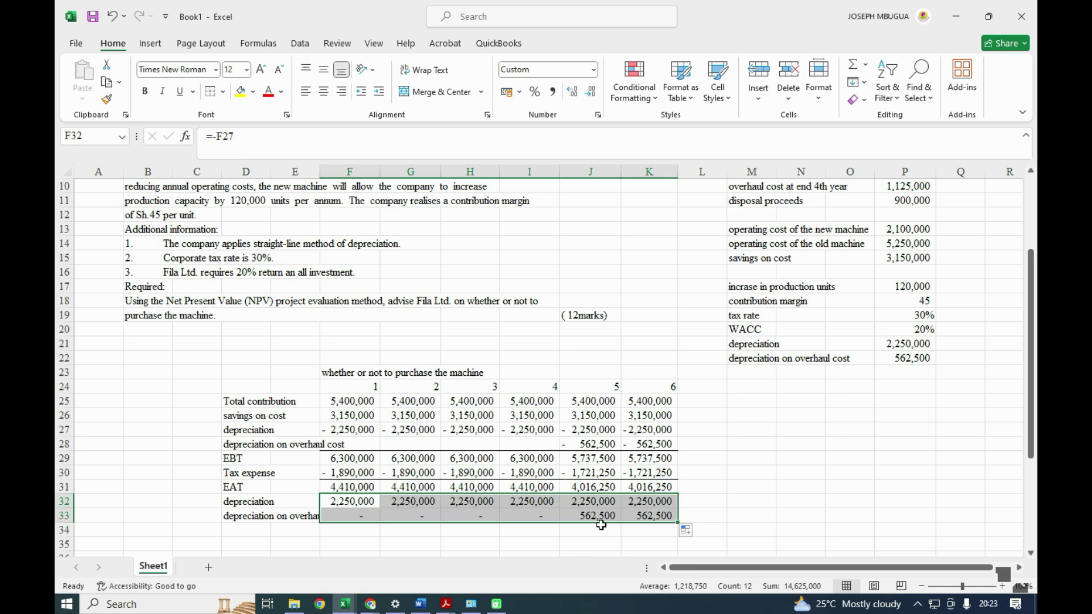
Step: Add a 'Cashflow' row summing F31:F33, filled to K34: 6,660,000 and 6,828,750
click(259, 529)
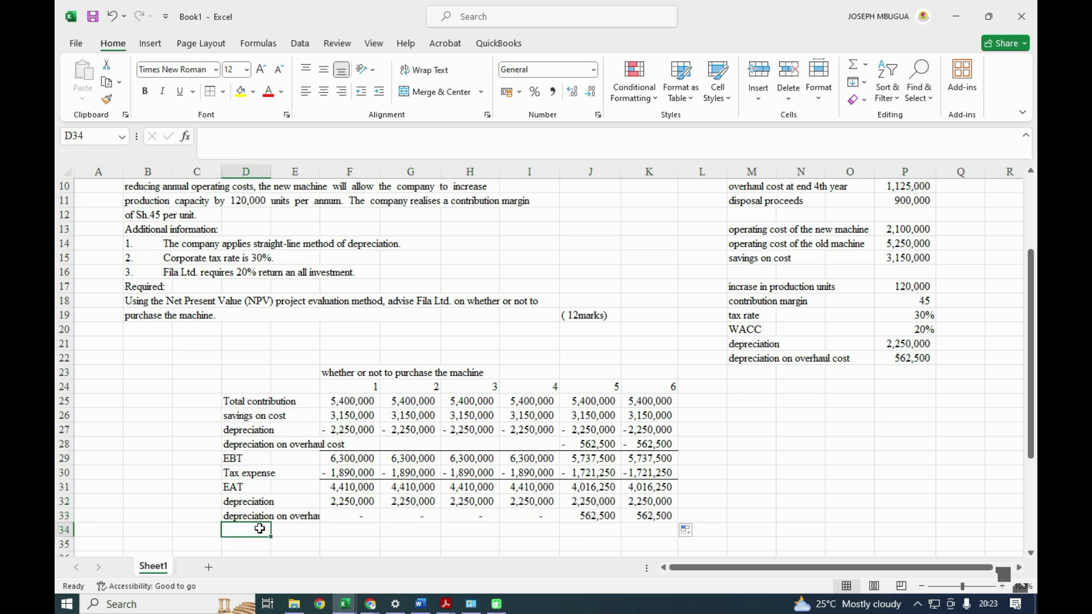
text(CASH)
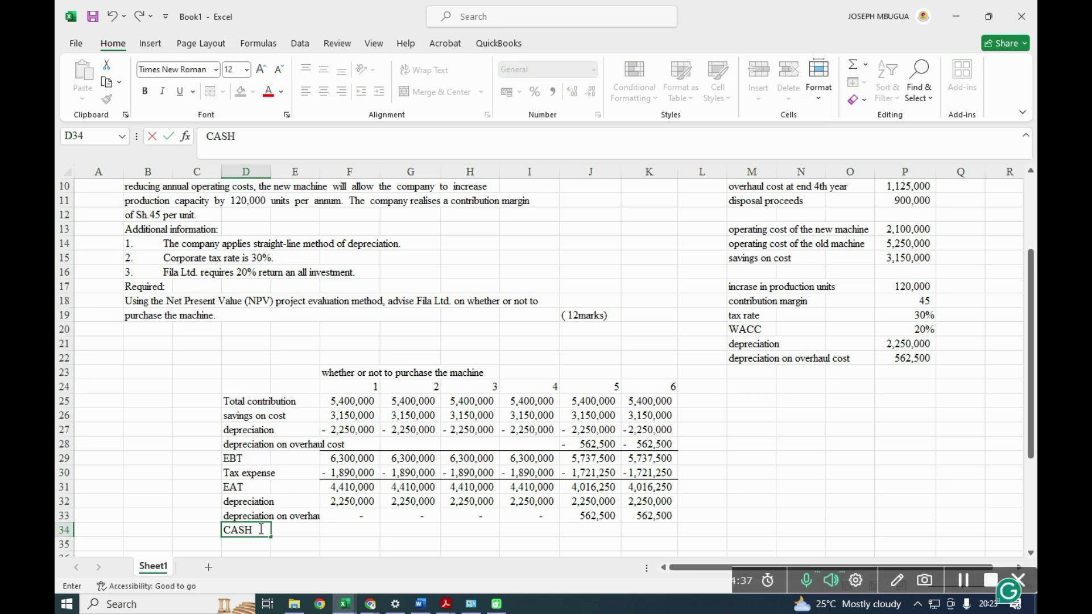
text(FLOW)
key(BackSpace)
key(BackSpace)
key(BackSpace)
key(BackSpace)
key(BackSpace)
key(BackSpace)
key(BackSpace)
text(ashflow)
click(341, 531)
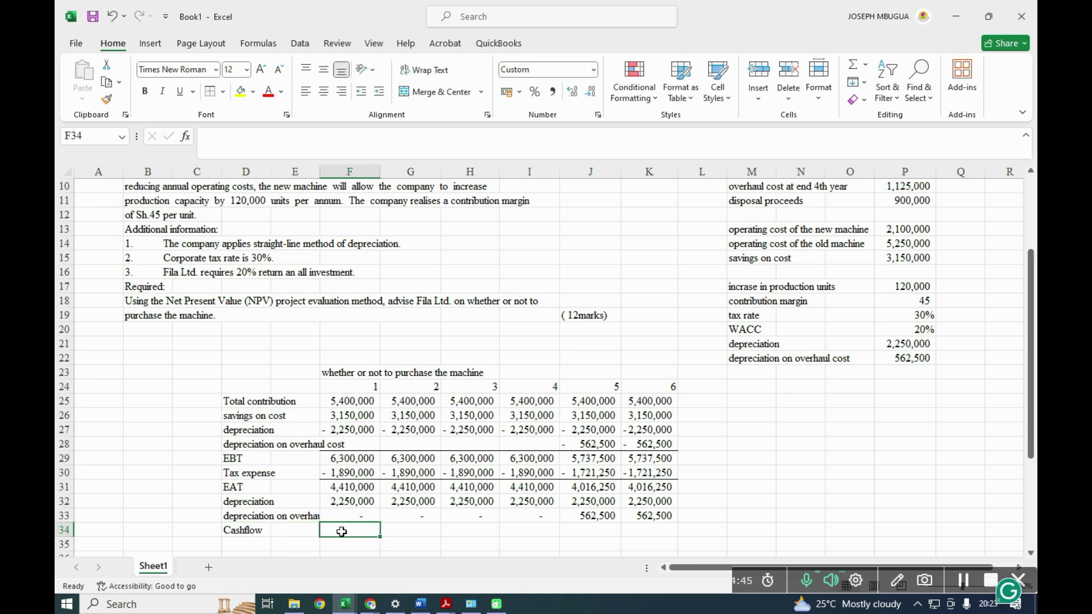
key(alt+equal)
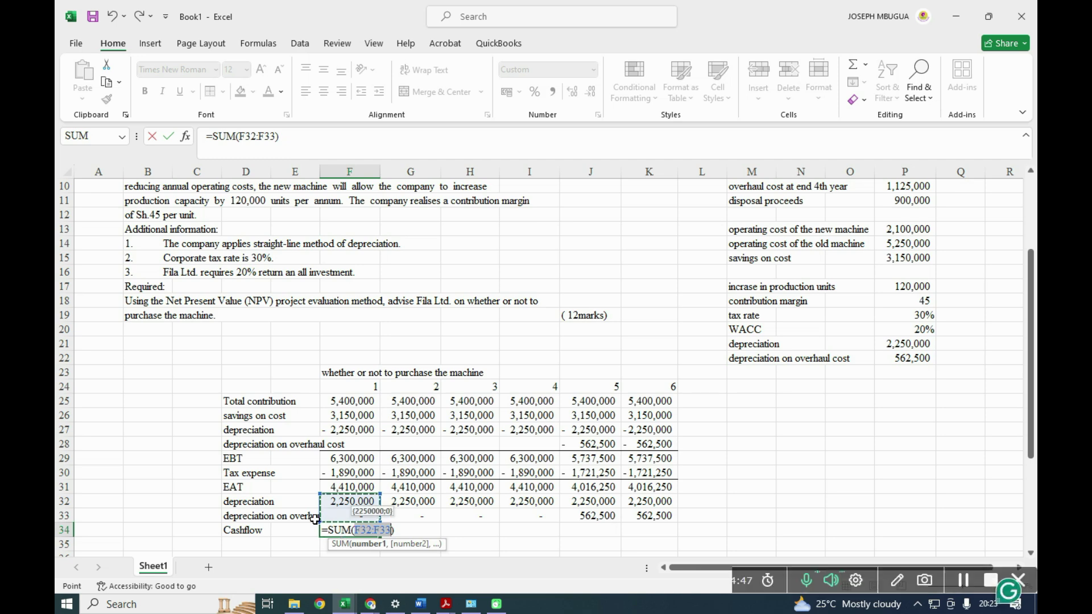
drag(320, 492, 322, 486)
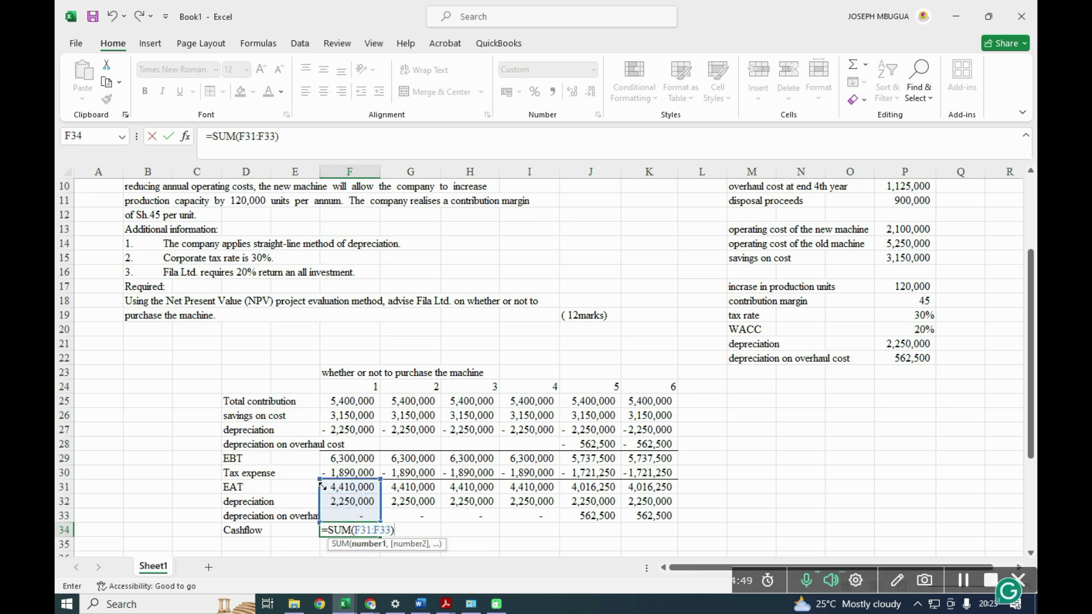
key(Return)
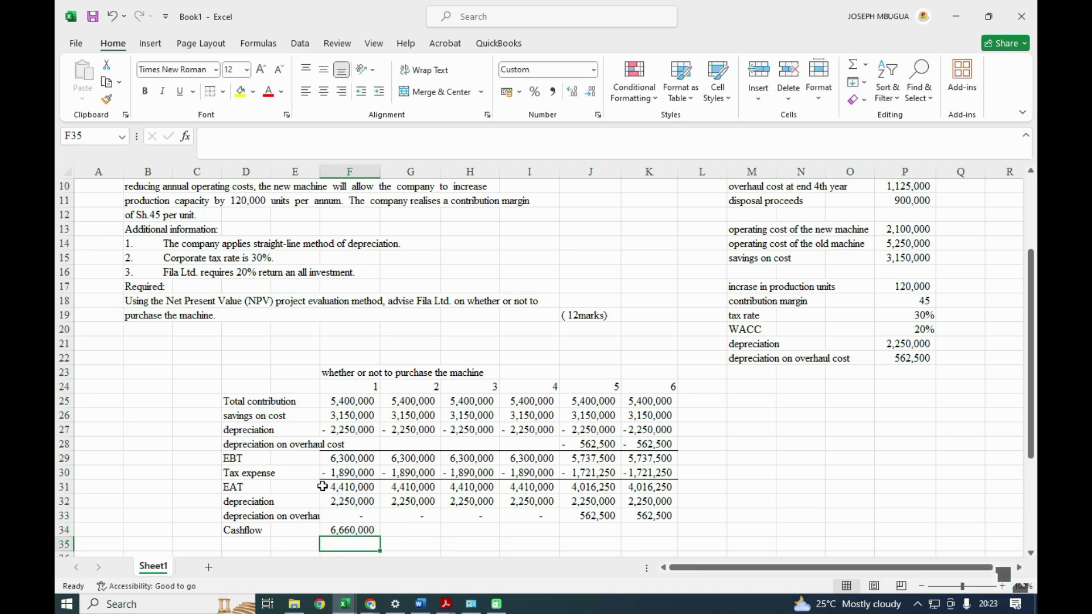
click(349, 529)
drag(379, 536, 677, 534)
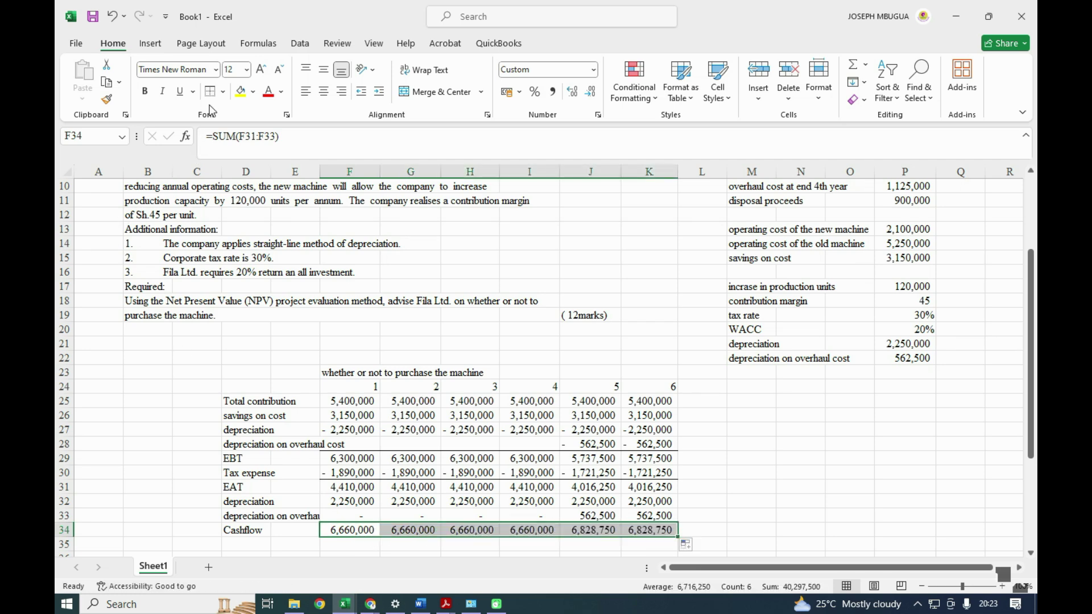
scroll(461, 458, down, 2)
click(465, 489)
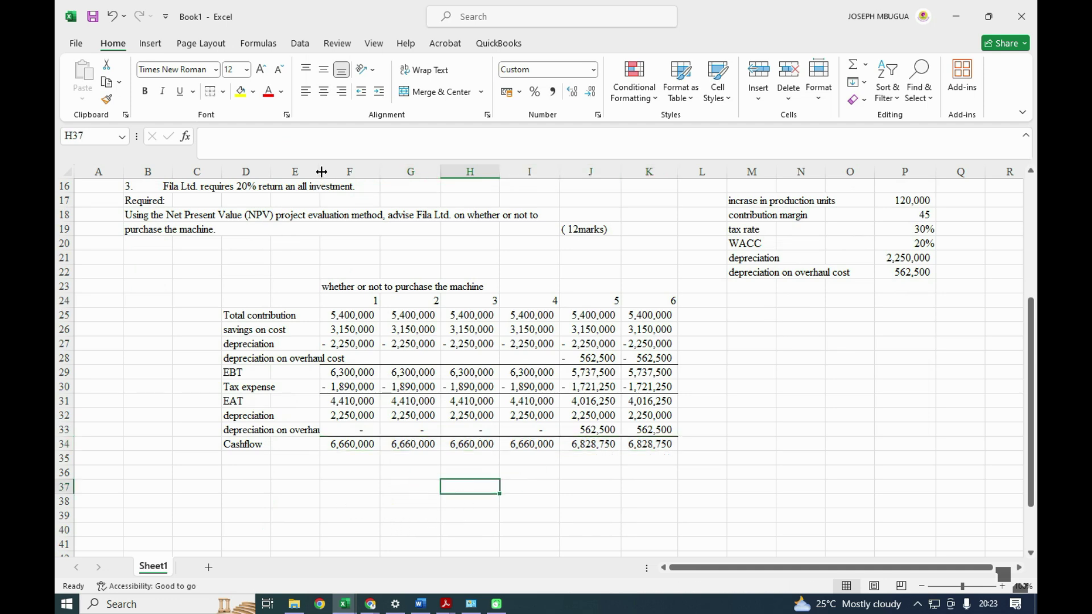
Step: Resize column E so labels like 'depreciation on overhaul cost' clear the year 1 figures
drag(322, 172, 360, 171)
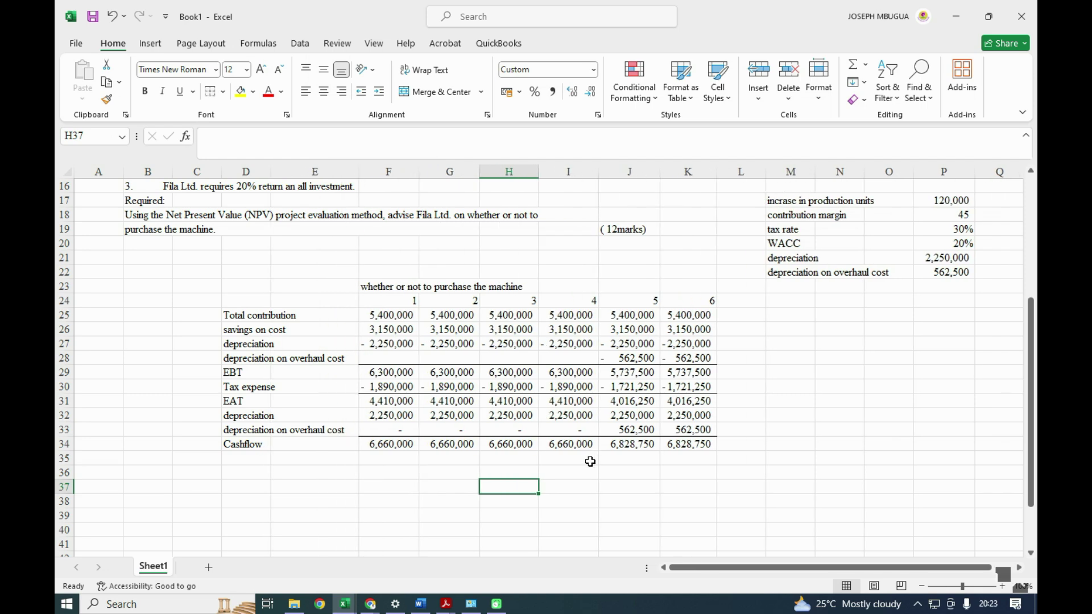
scroll(590, 462, up, 5)
scroll(590, 461, down, 2)
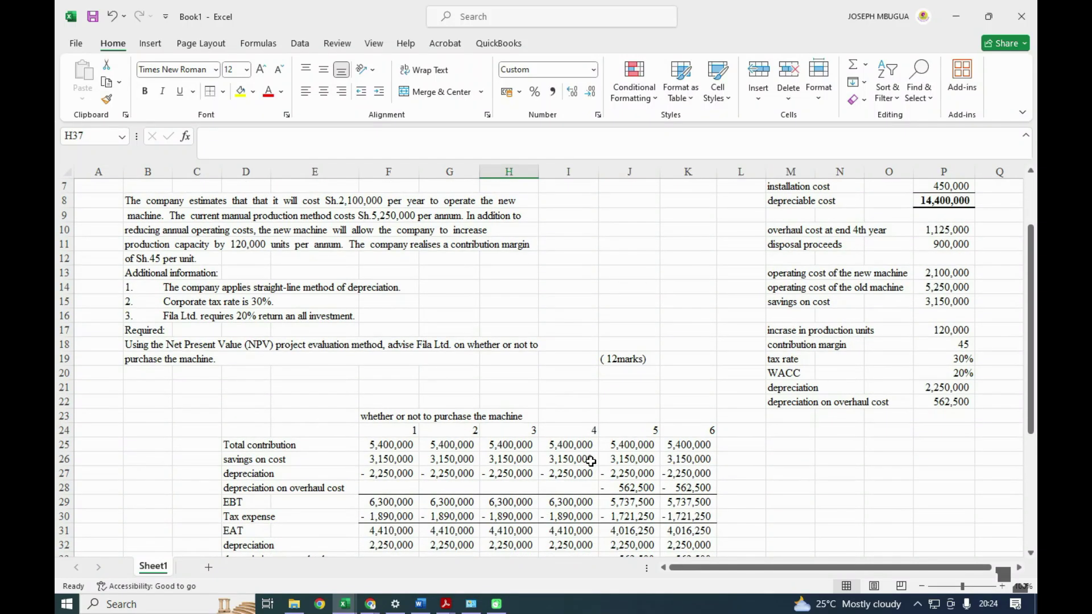
scroll(591, 461, down, 2)
scroll(592, 461, up, 4)
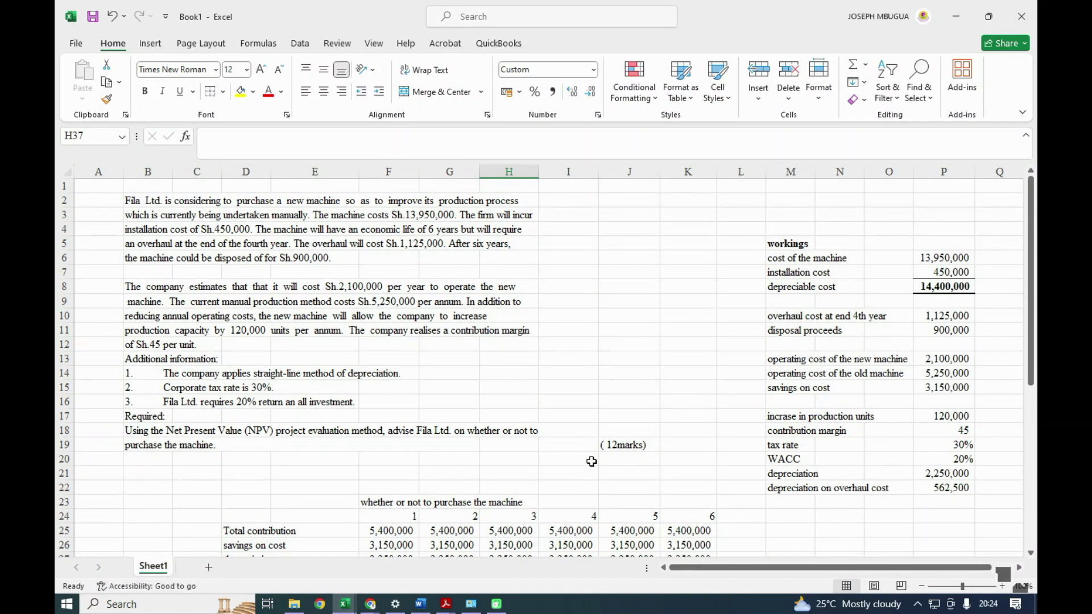
scroll(592, 462, down, 4)
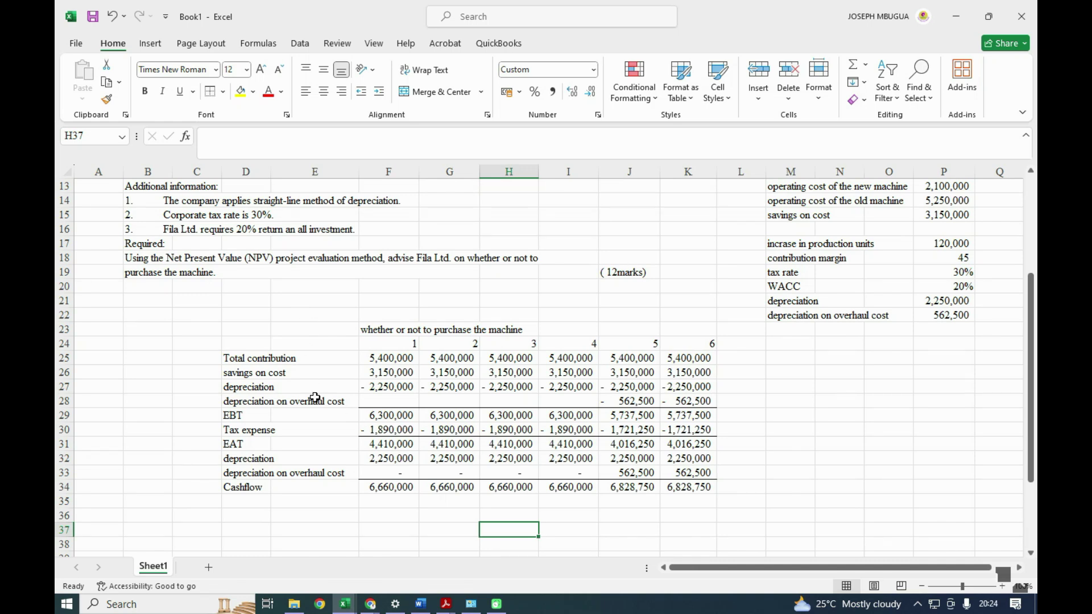
drag(362, 176, 347, 174)
scroll(341, 525, up, 2)
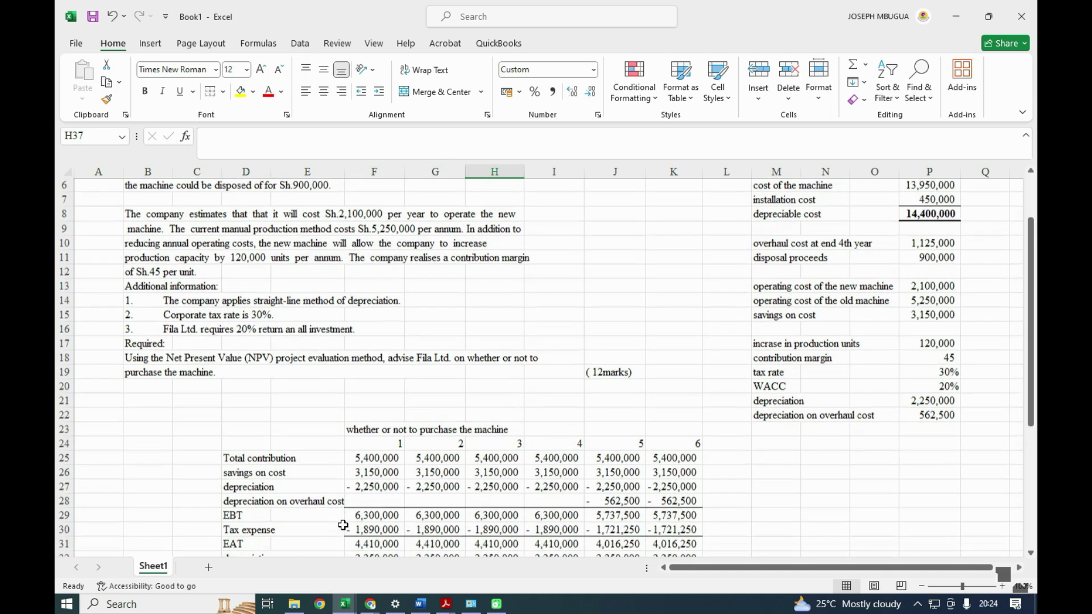
scroll(342, 525, down, 3)
scroll(343, 525, down, 1)
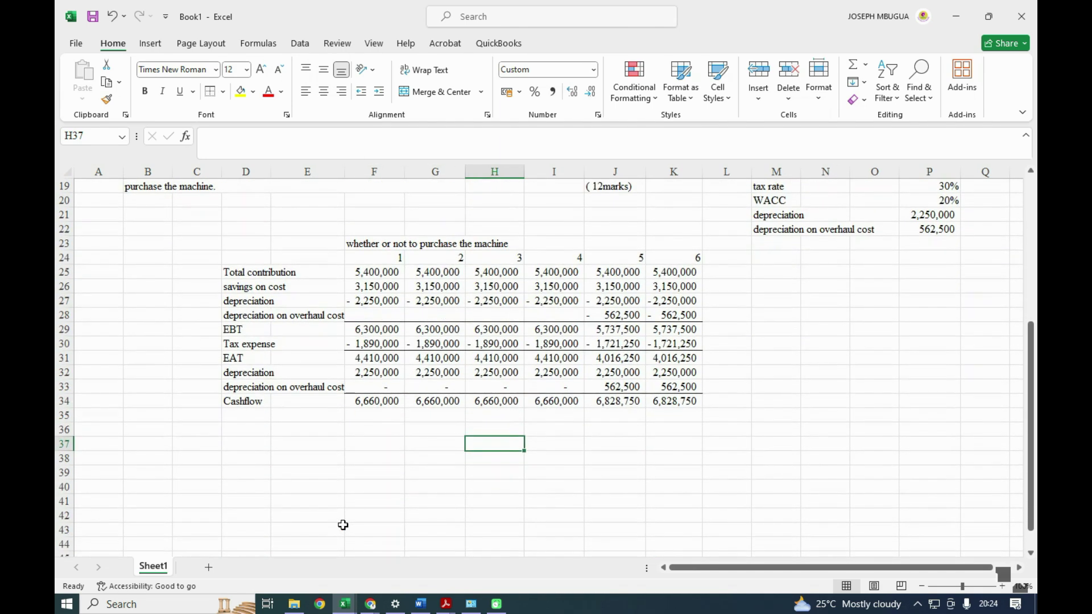
click(238, 414)
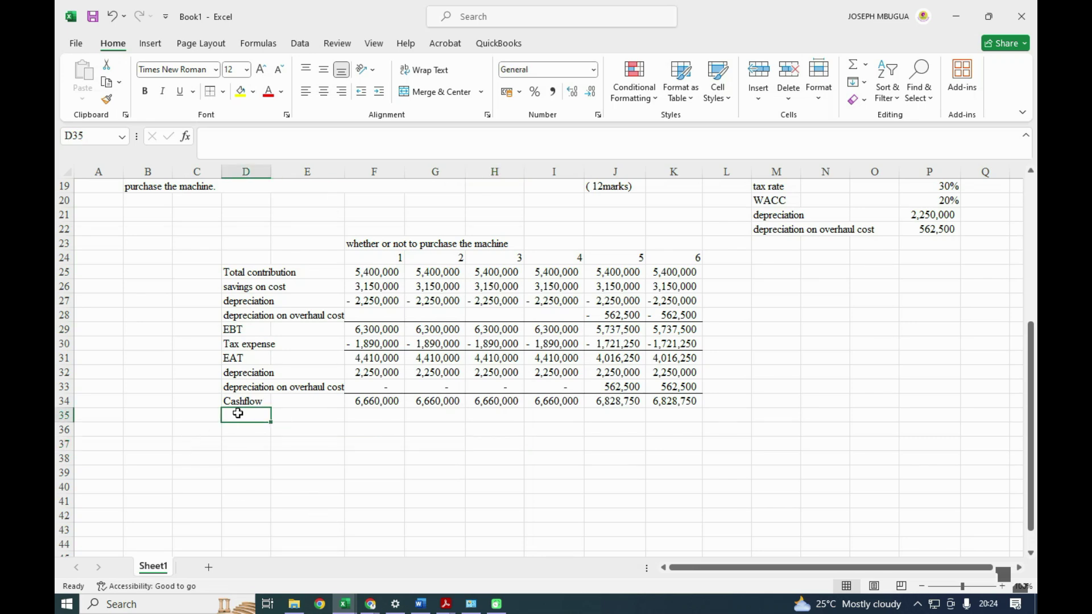
Step: Add a disposal proceeds row (label =M11) with 900,000 (=P11) in year 6
text(=)
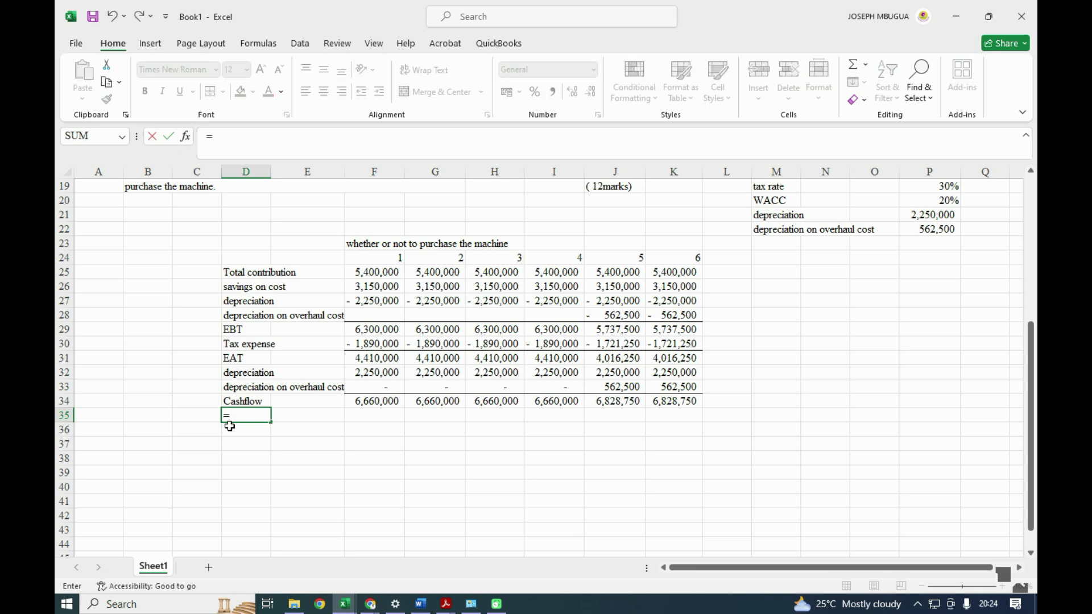
scroll(250, 416, up, 3)
scroll(253, 414, up, 1)
click(762, 245)
key(Return)
click(652, 529)
text(=)
scroll(670, 513, up, 2)
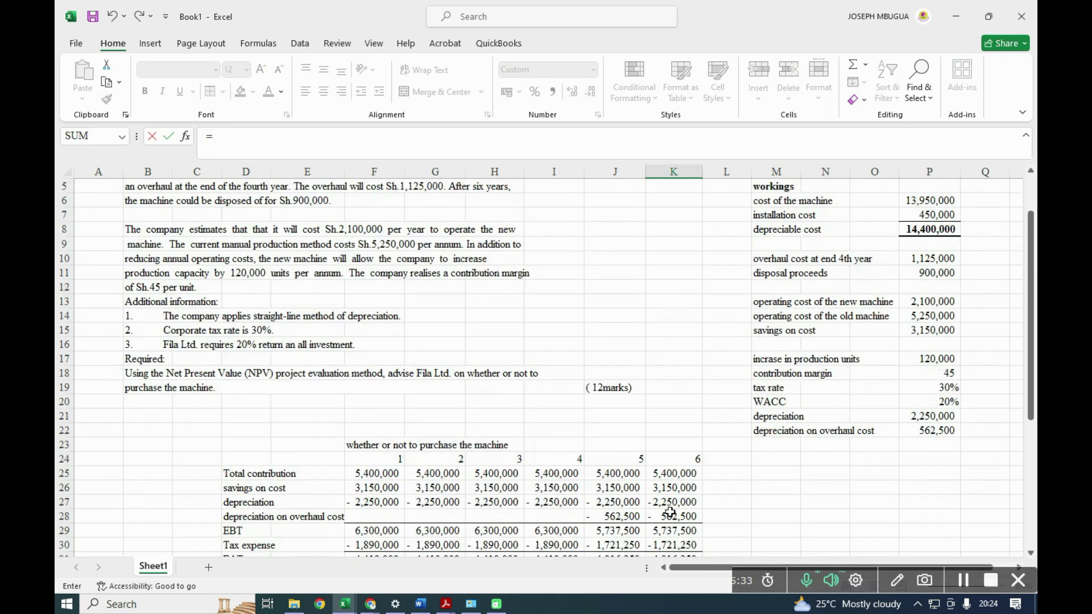
click(927, 275)
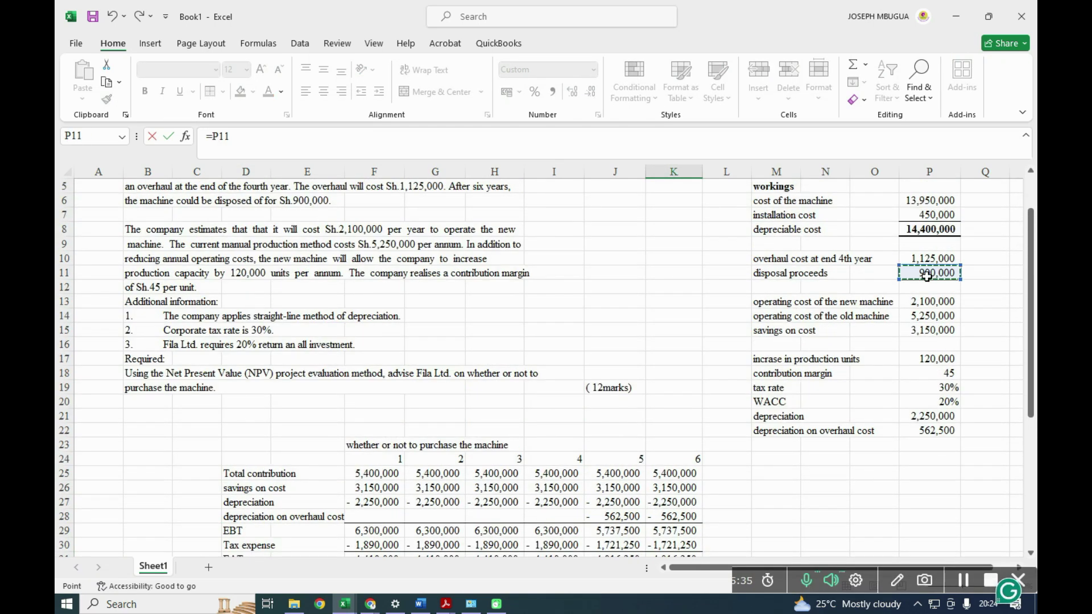
key(Return)
scroll(431, 343, up, 4)
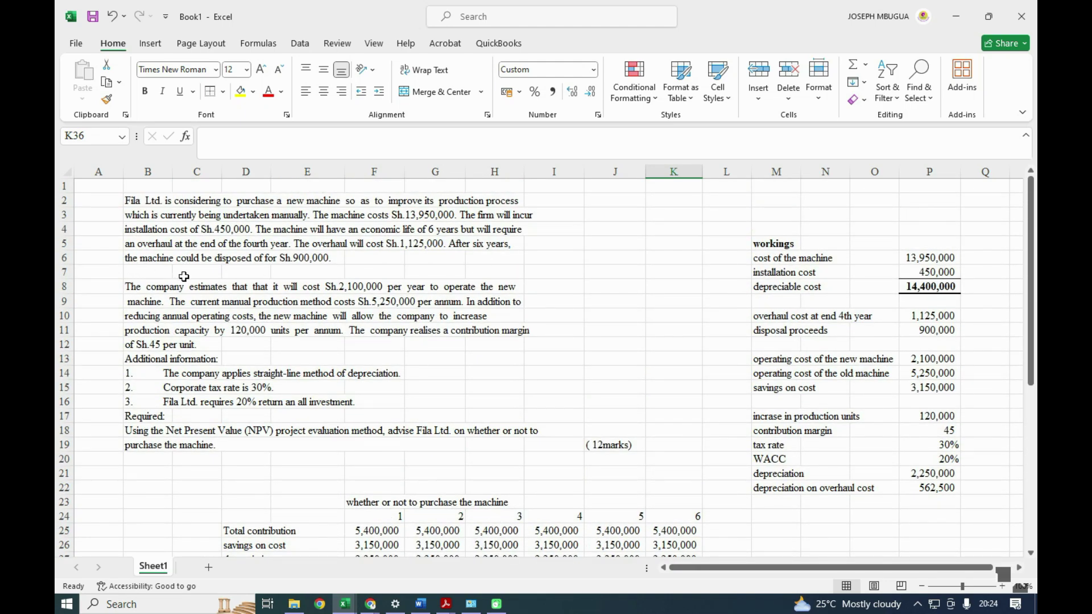
scroll(281, 272, down, 6)
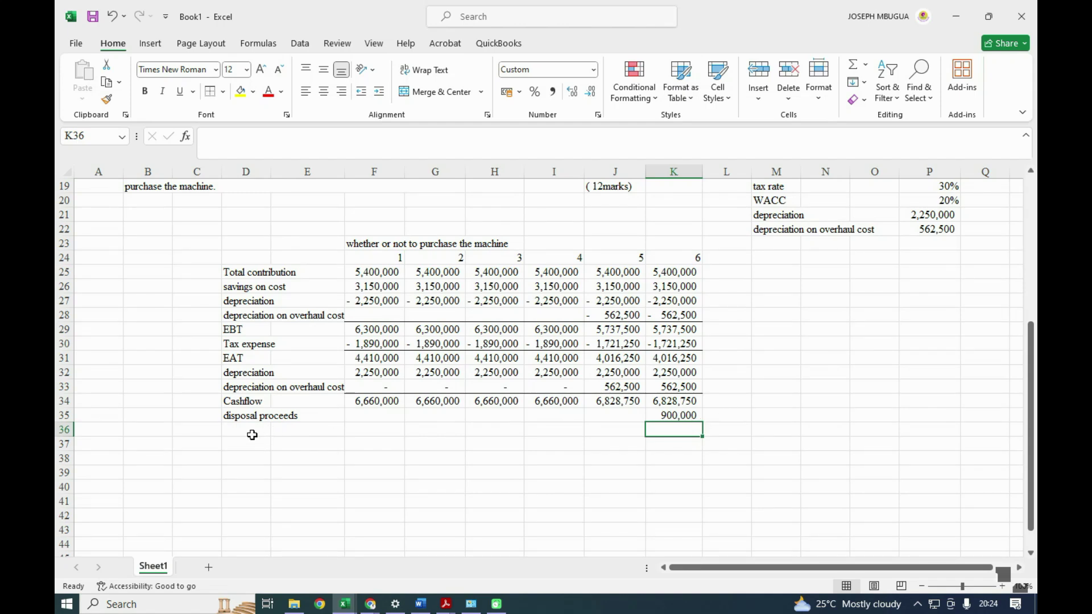
Step: Add an overhaul cost row (label =M10) charging -1,125,000 (=-P10) in year 4, then type 'net cashflow'
click(252, 435)
text(=)
scroll(697, 429, up, 4)
scroll(696, 429, up, 1)
scroll(796, 398, down, 1)
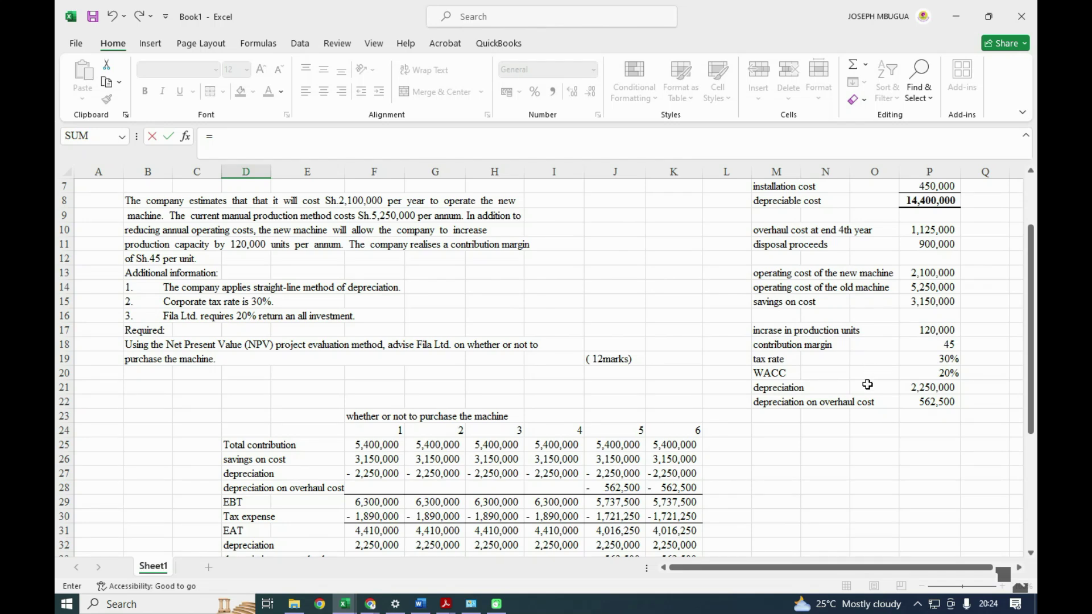
scroll(867, 385, up, 1)
click(764, 274)
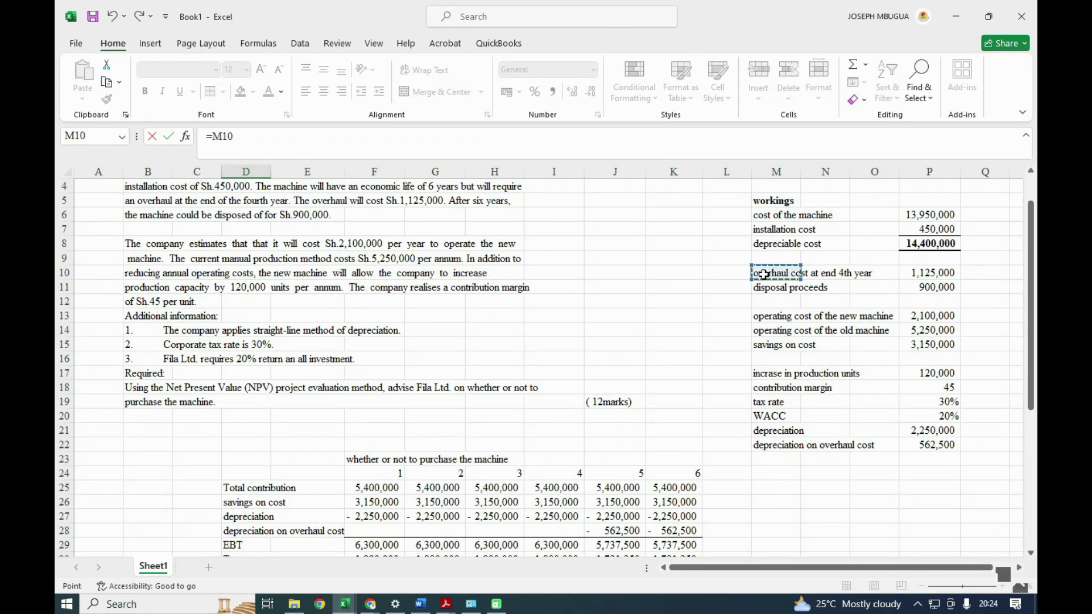
key(Return)
scroll(765, 279, down, 2)
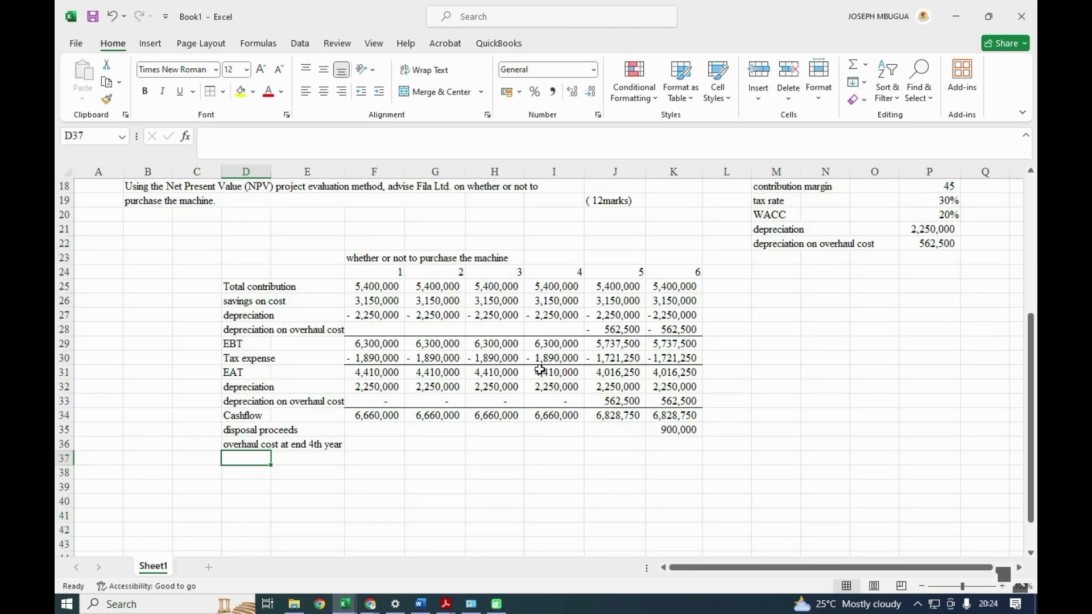
click(553, 461)
text(=)
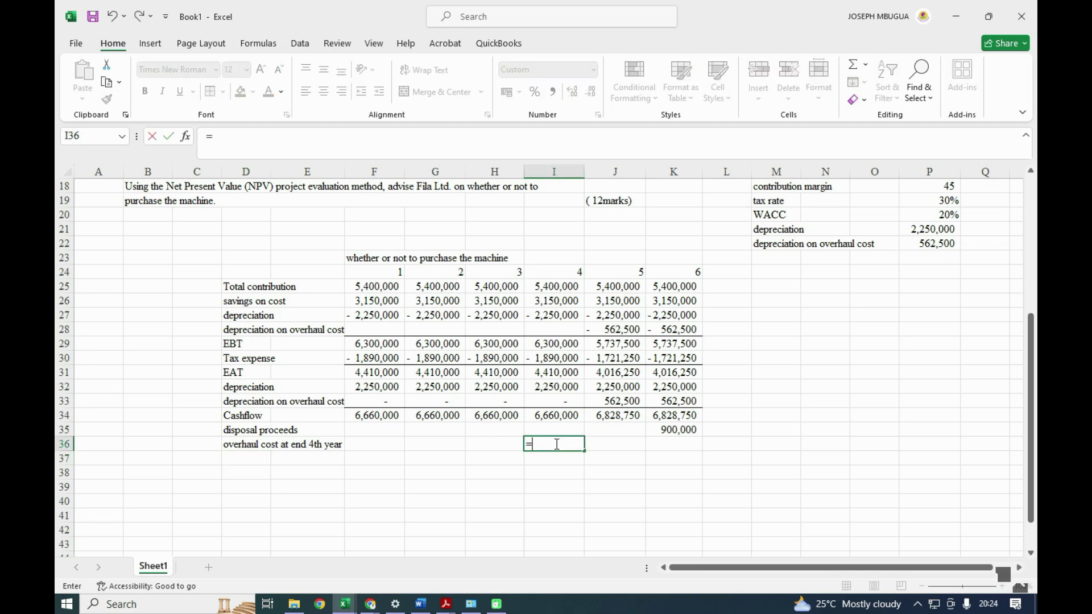
scroll(649, 405, up, 3)
scroll(650, 405, up, 2)
scroll(665, 406, up, 1)
text(-)
click(913, 314)
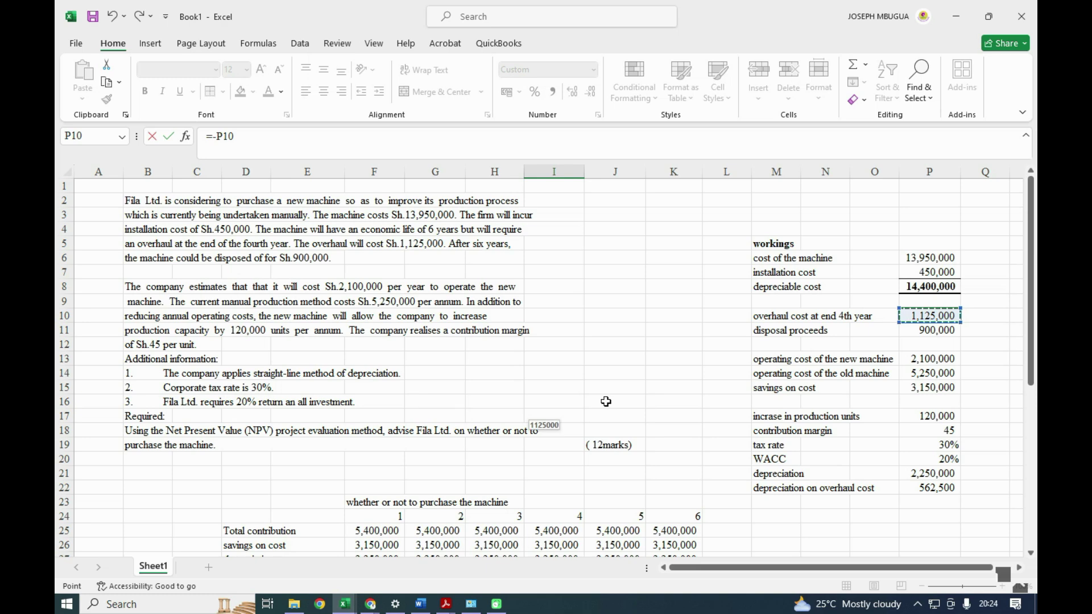
key(Return)
scroll(603, 406, down, 1)
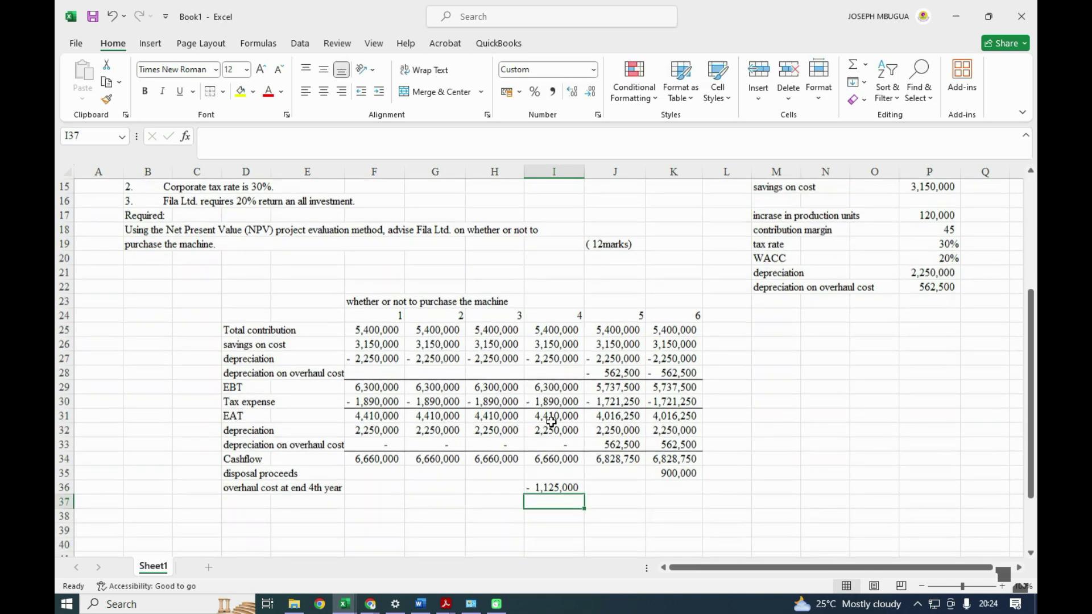
click(256, 504)
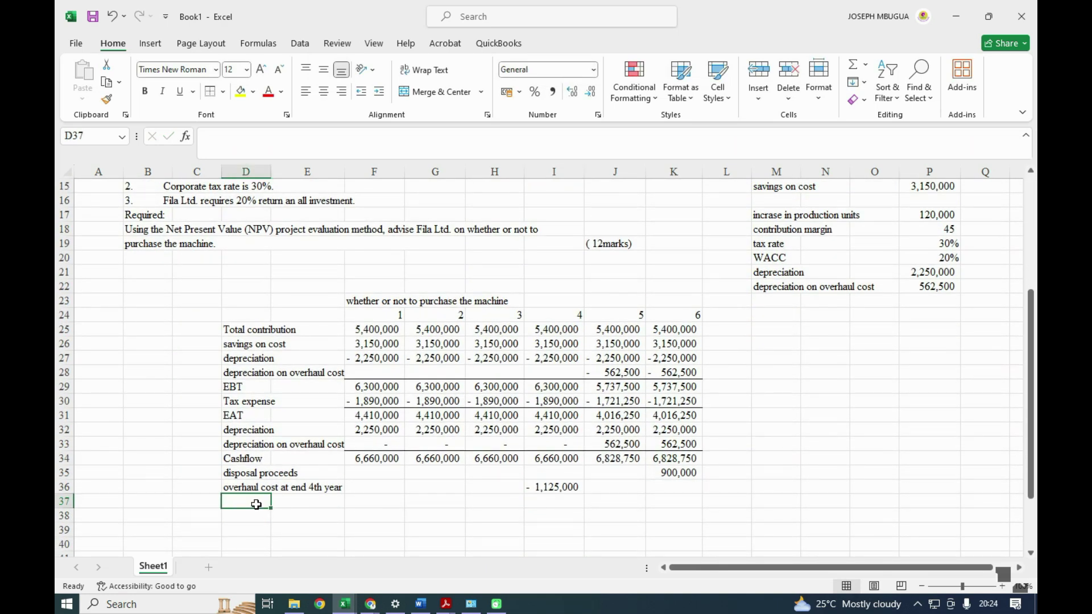
text(net cas)
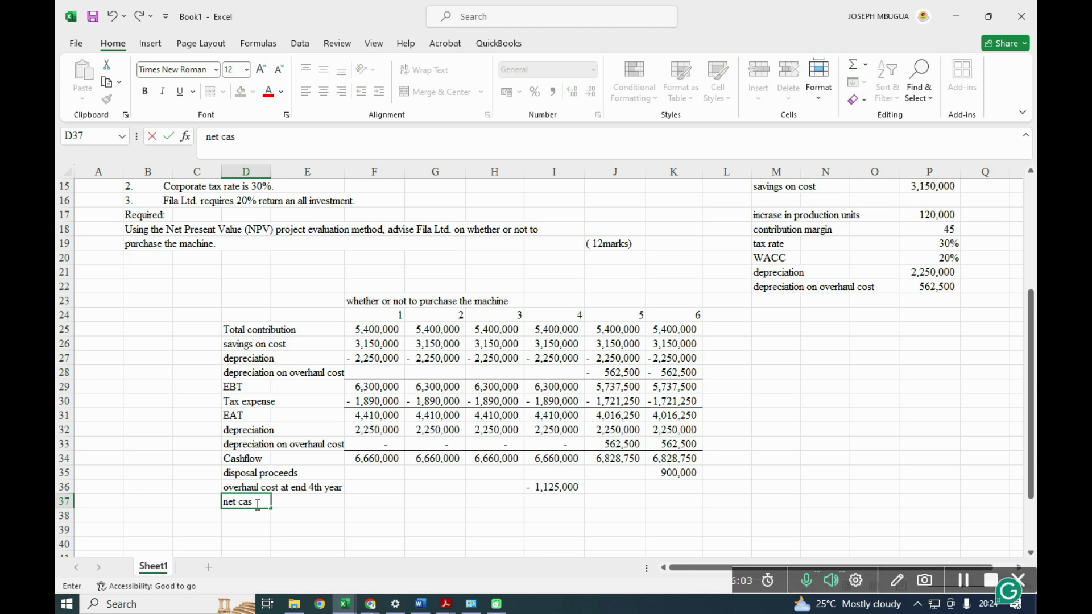
text(hflow)
Step: Enter =SUM(F34:F36) in F37 and fill it across to K37
click(388, 504)
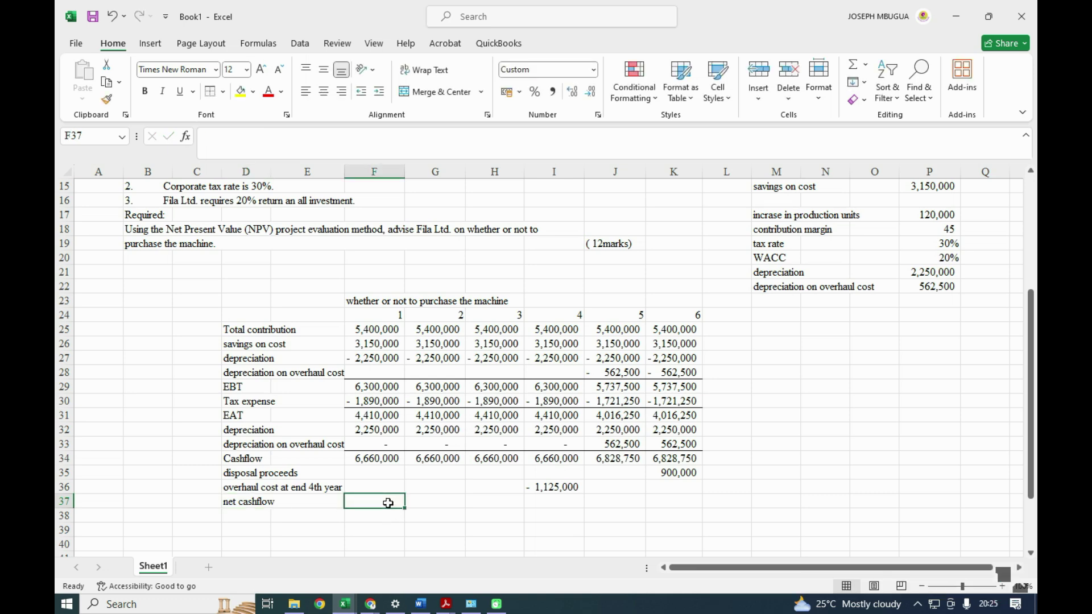
text(=SUM()
drag(375, 486, 359, 401)
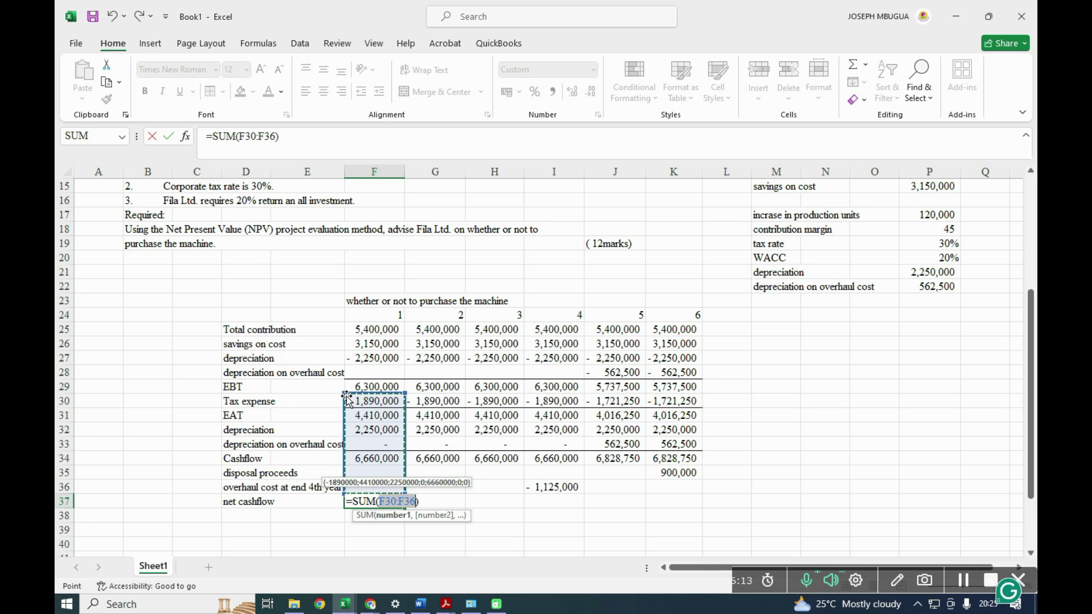
drag(346, 393, 352, 452)
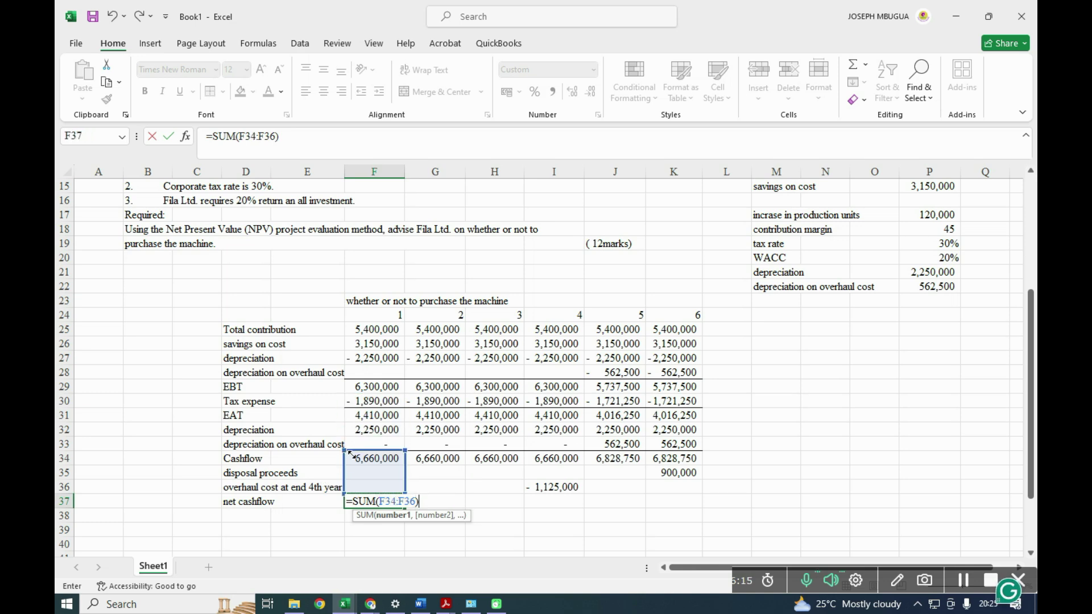
key(Return)
click(353, 499)
drag(406, 509, 681, 505)
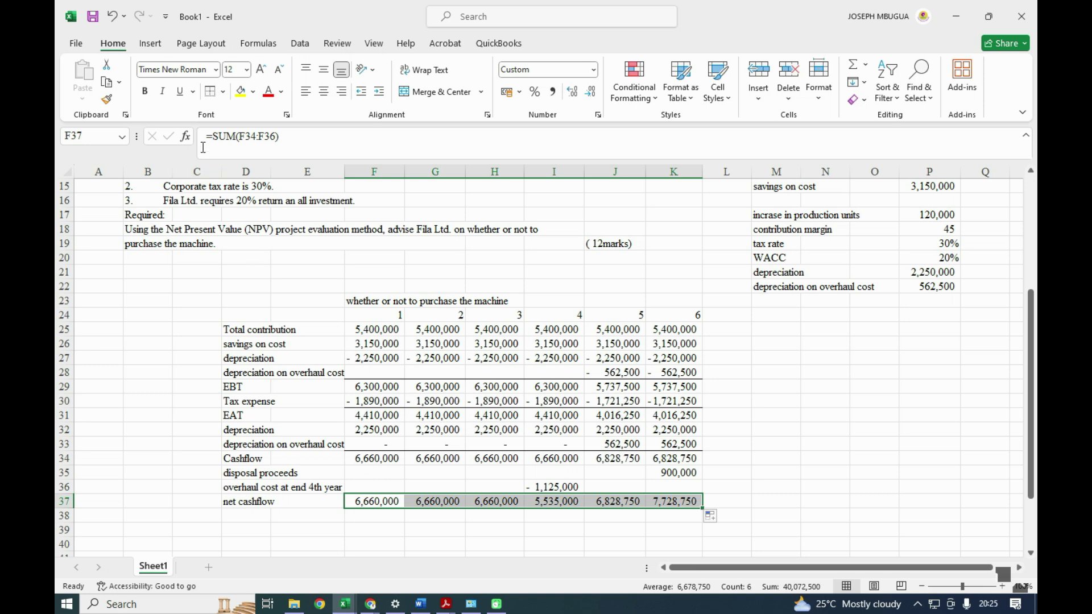
click(223, 92)
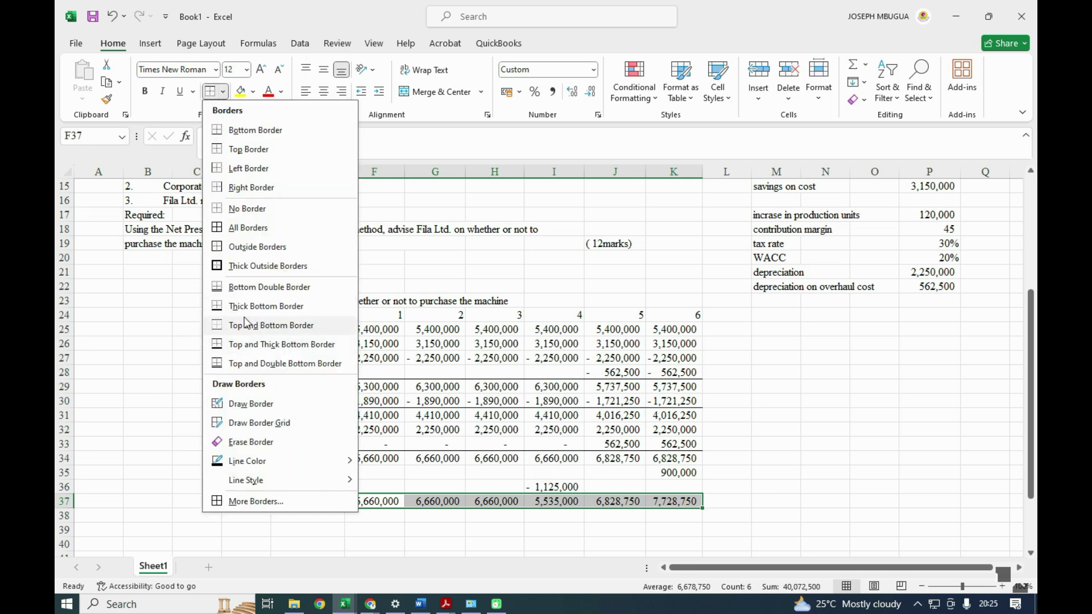
Step: Give F37:K37 a top and thick bottom border and make the figures bold
click(244, 344)
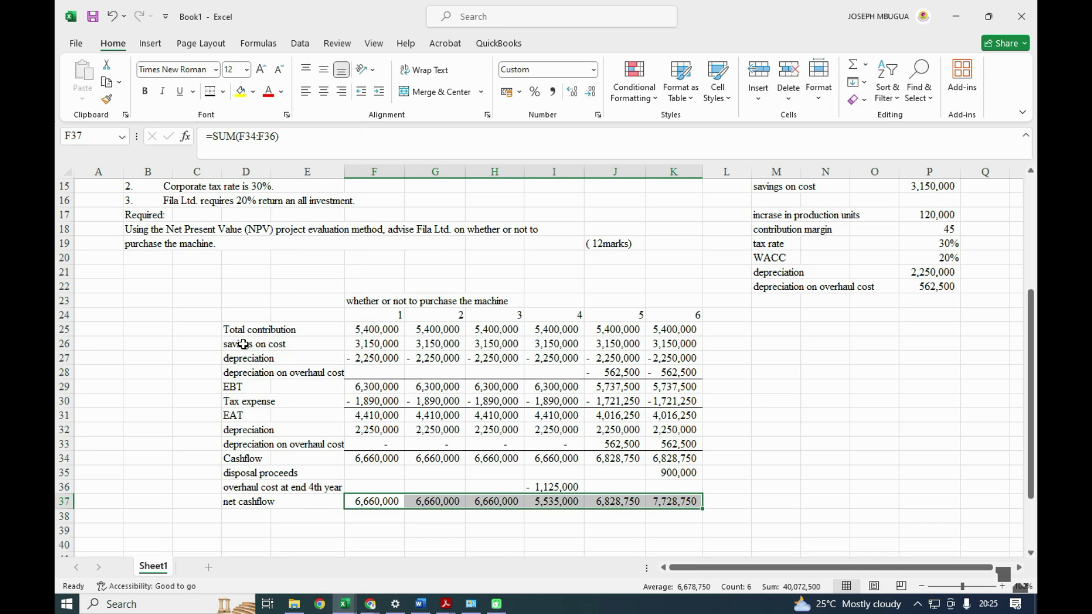
key(ctrl+b)
scroll(243, 344, down, 1)
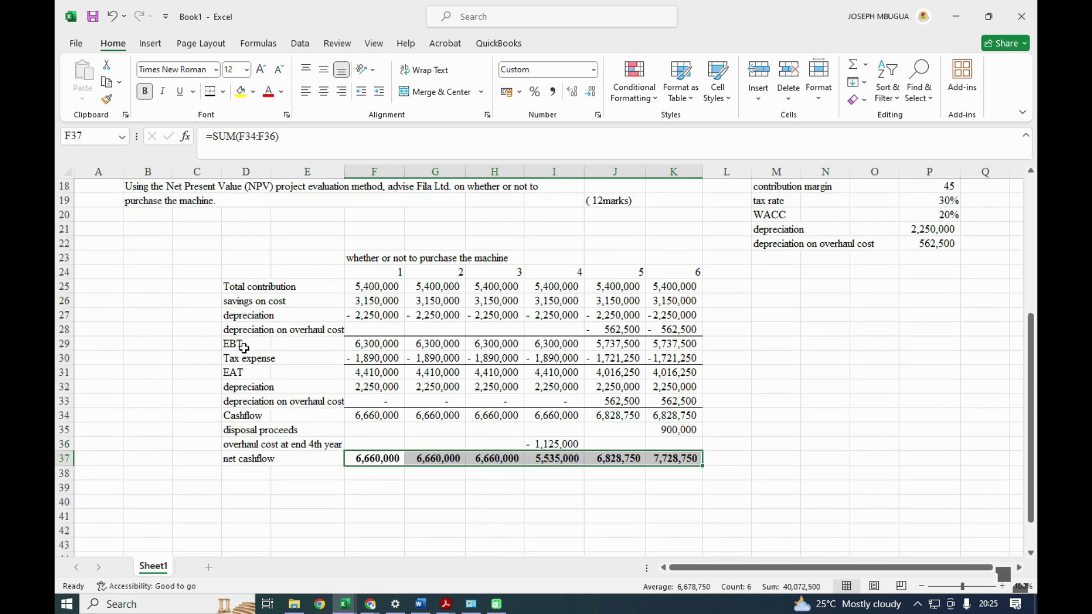
scroll(526, 512, down, 1)
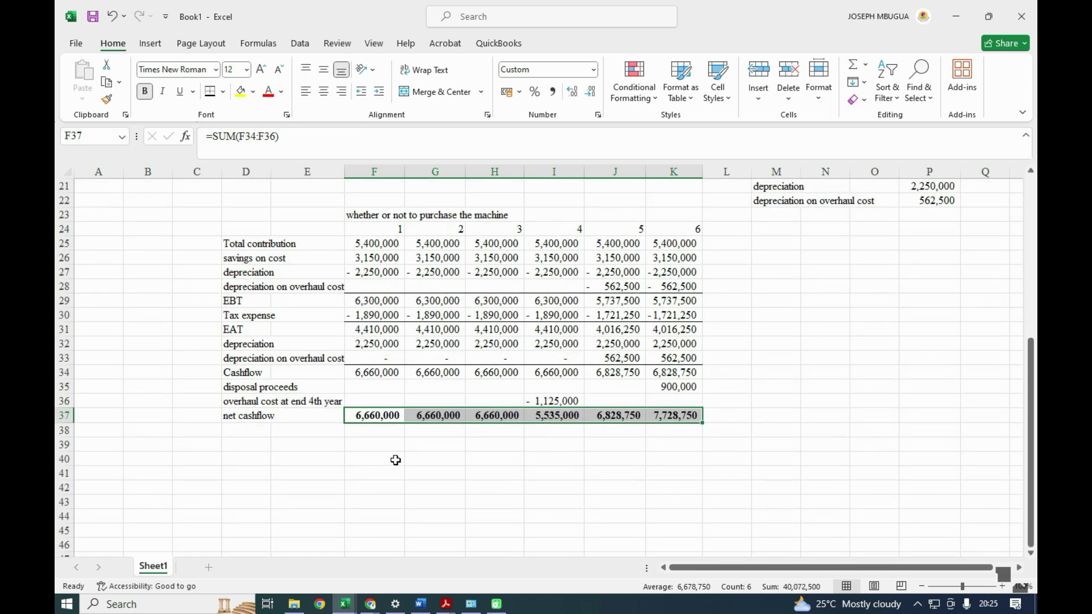
click(371, 455)
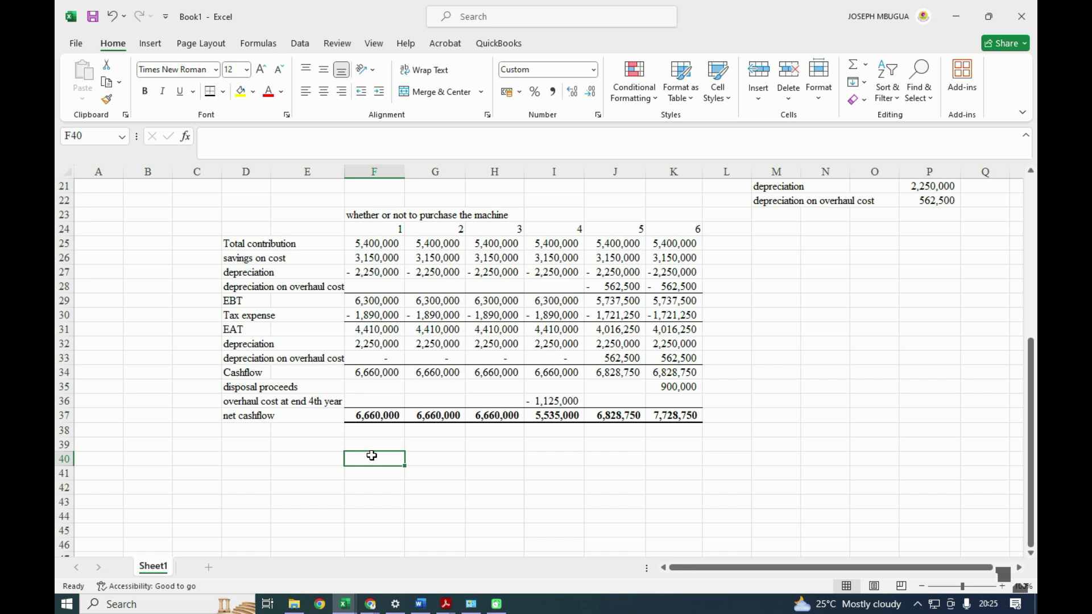
Step: Label F40 'NPV' and enter =NPV(P20,F37:K37)-P8 in G40, giving 7,631,102
text(NPV)
click(415, 460)
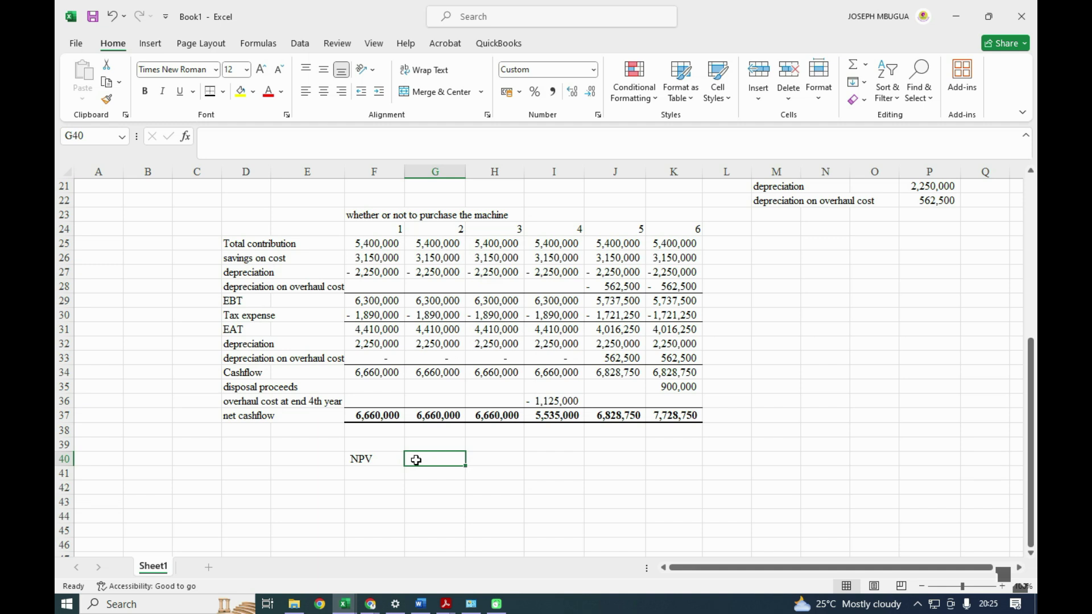
text(=NP)
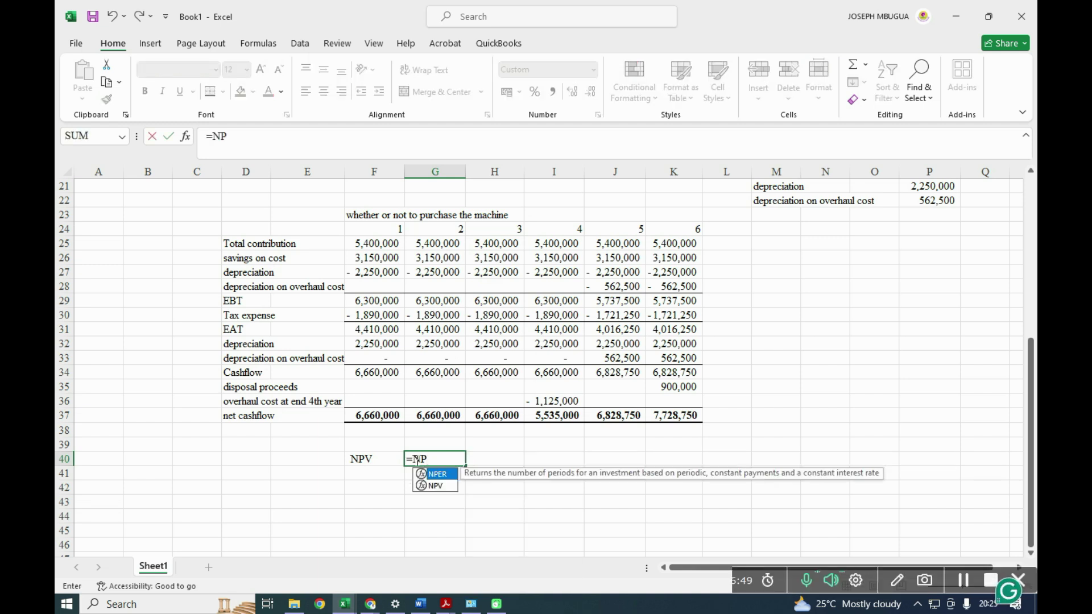
text(V()
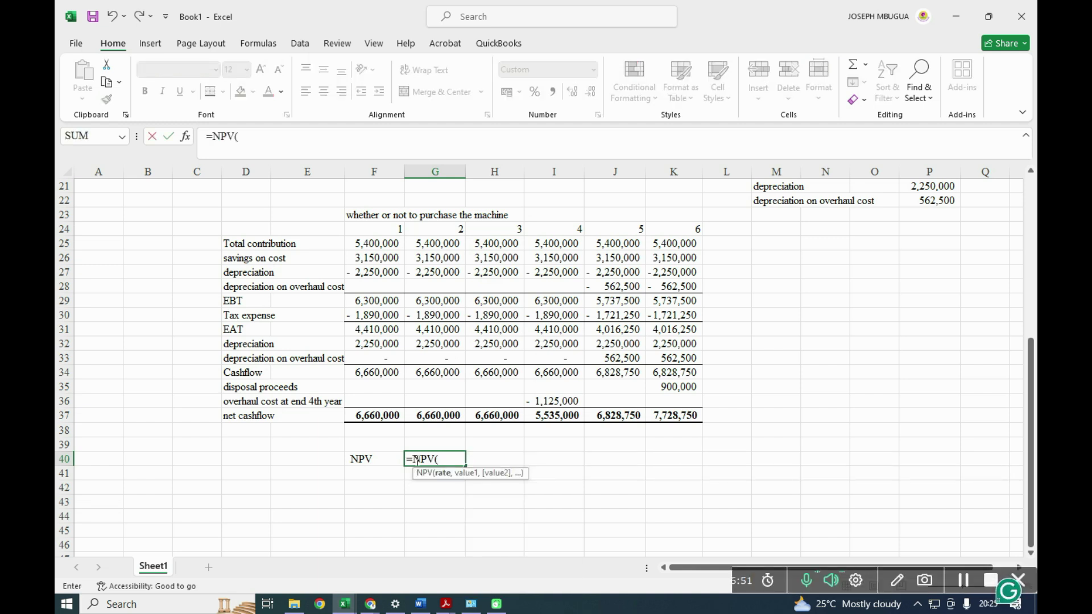
scroll(569, 499, up, 1)
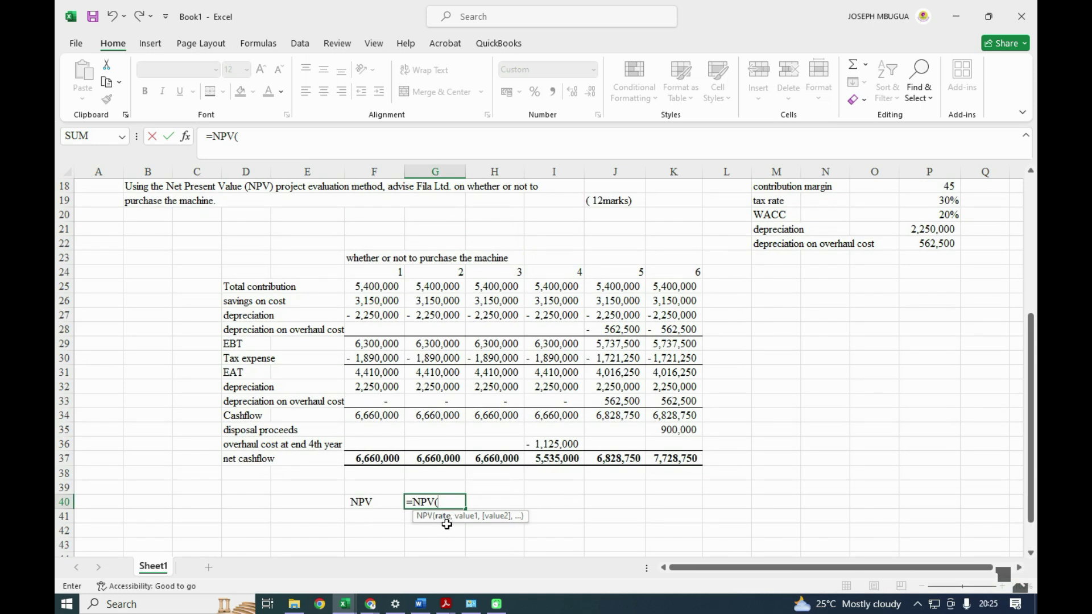
scroll(776, 473, up, 1)
click(933, 260)
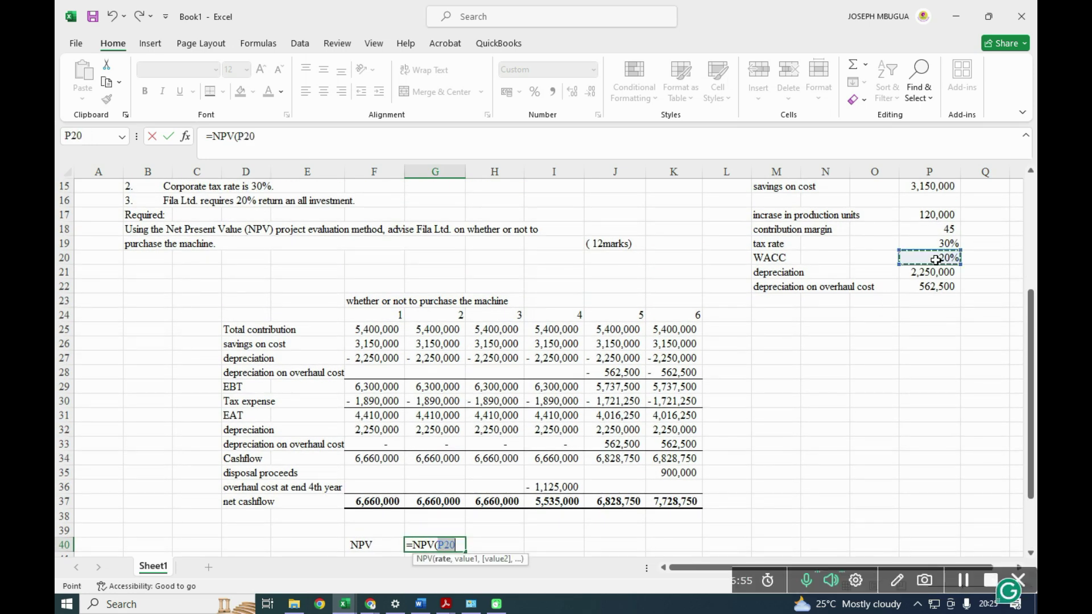
text(,)
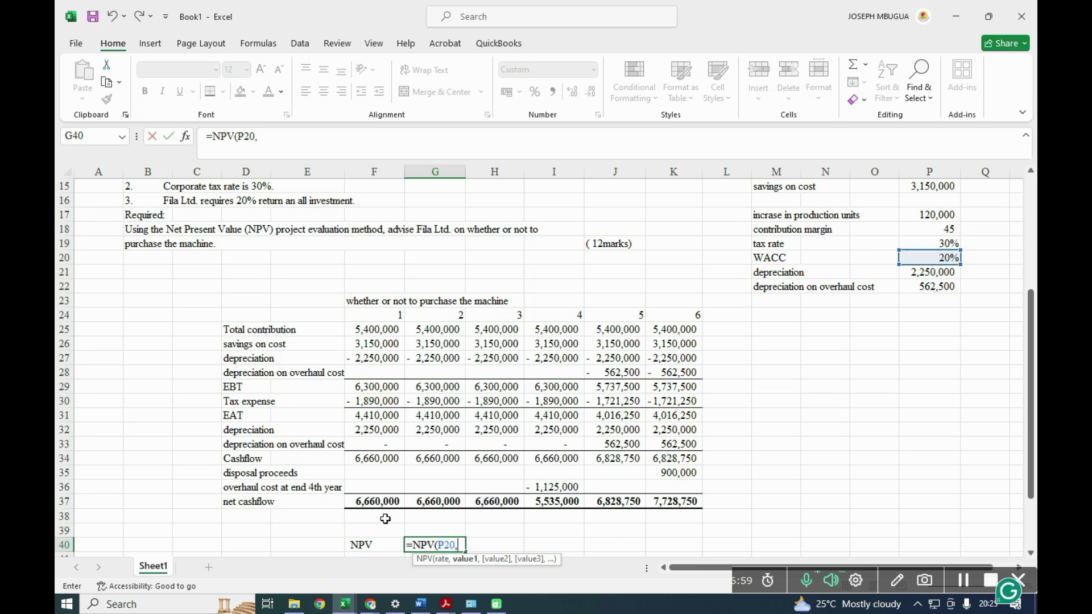
drag(359, 502, 680, 507)
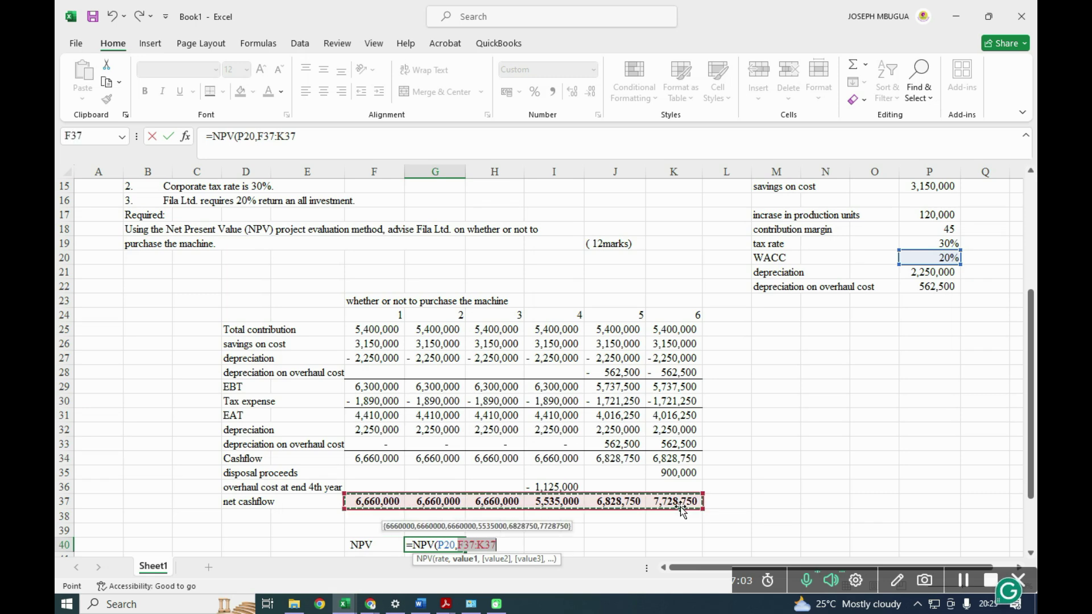
text())
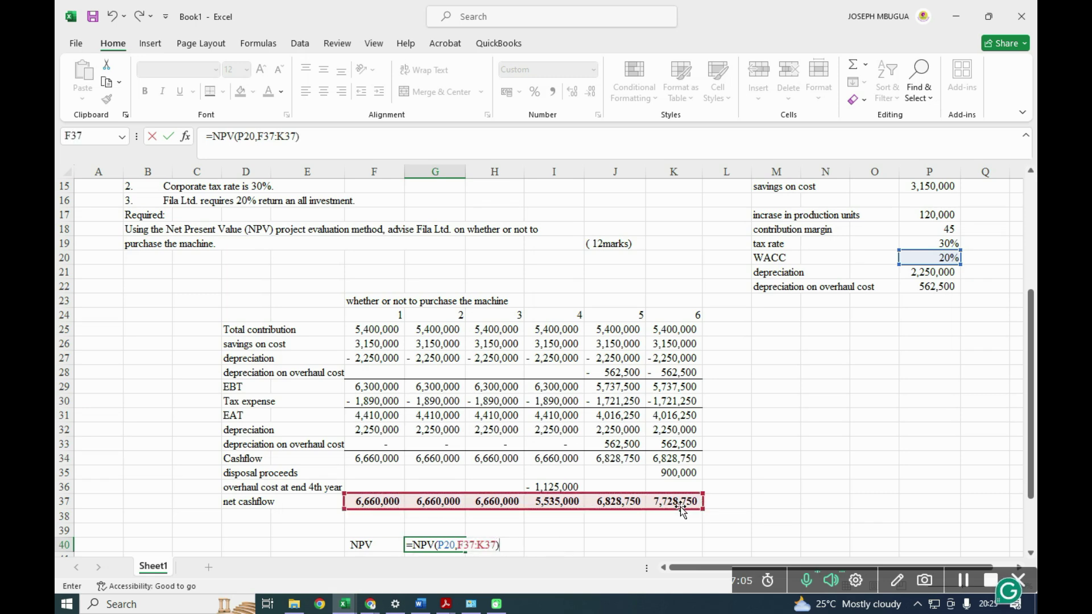
text(-)
scroll(752, 469, up, 2)
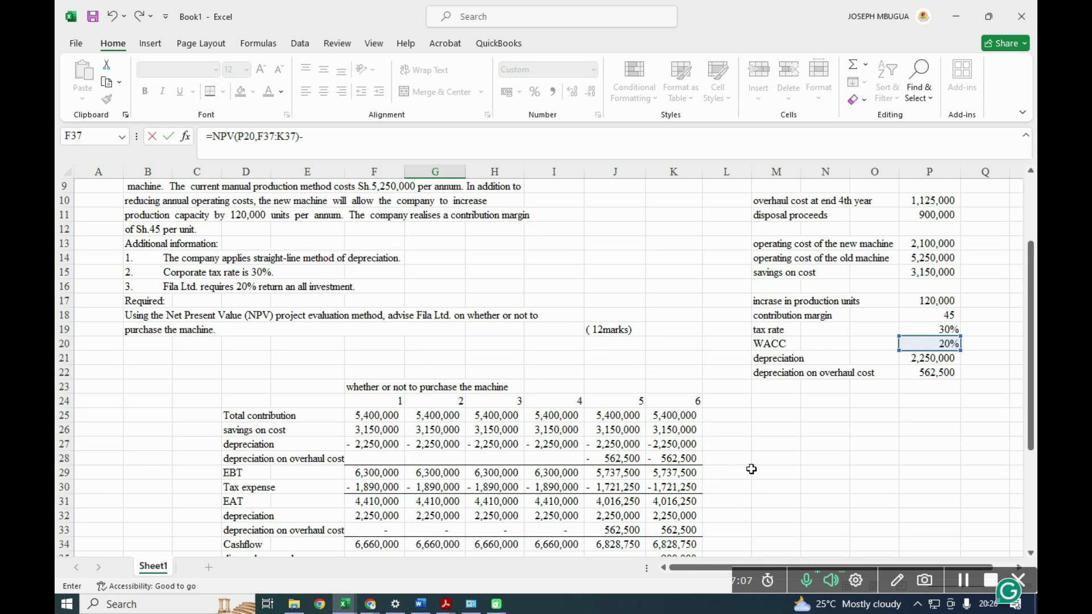
scroll(752, 469, up, 2)
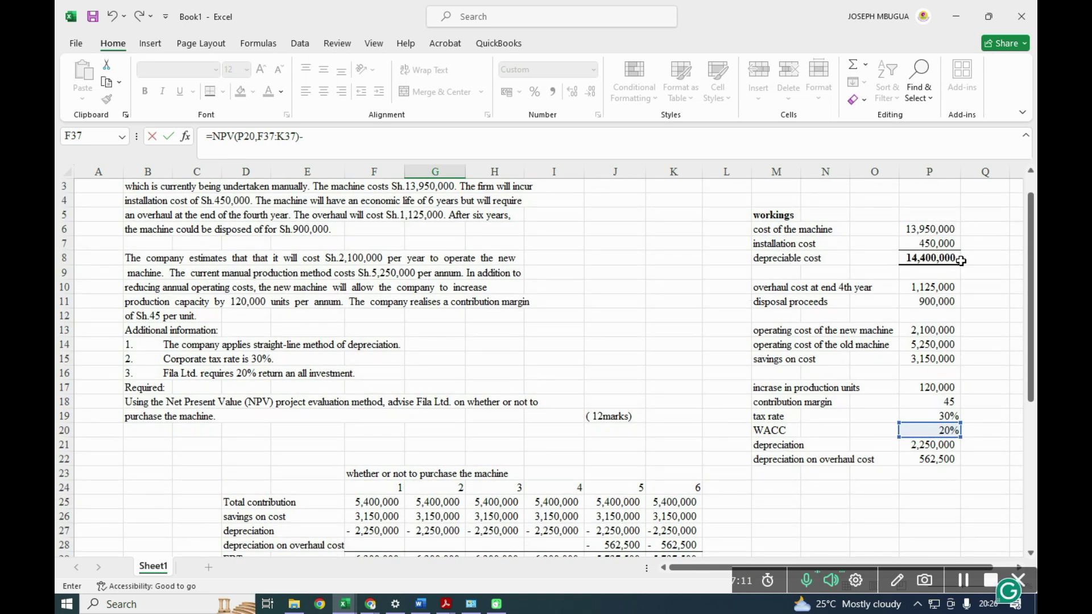
click(924, 257)
scroll(705, 404, down, 5)
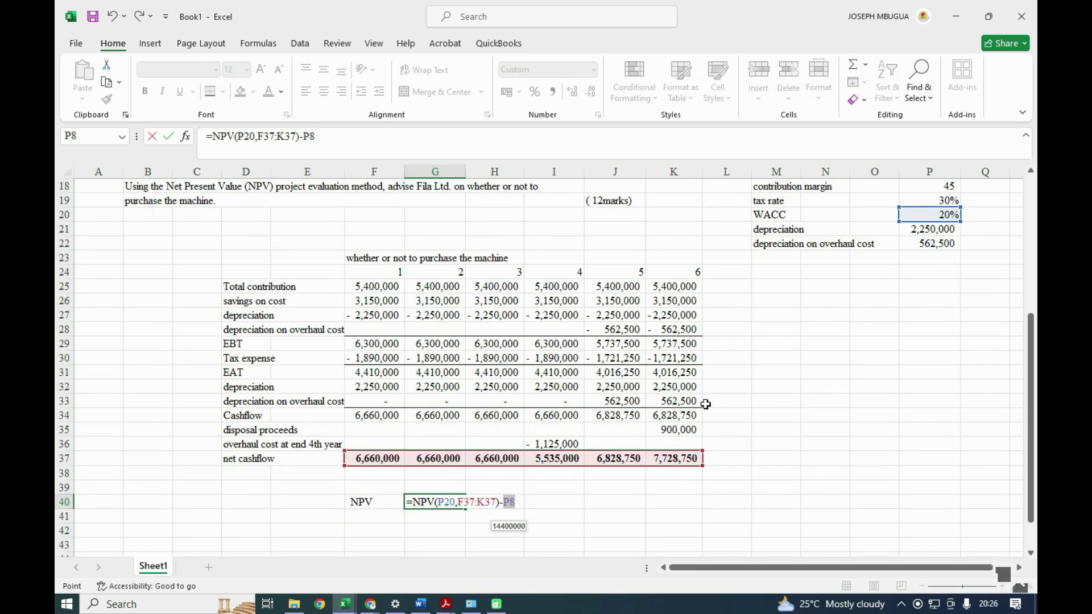
key(Return)
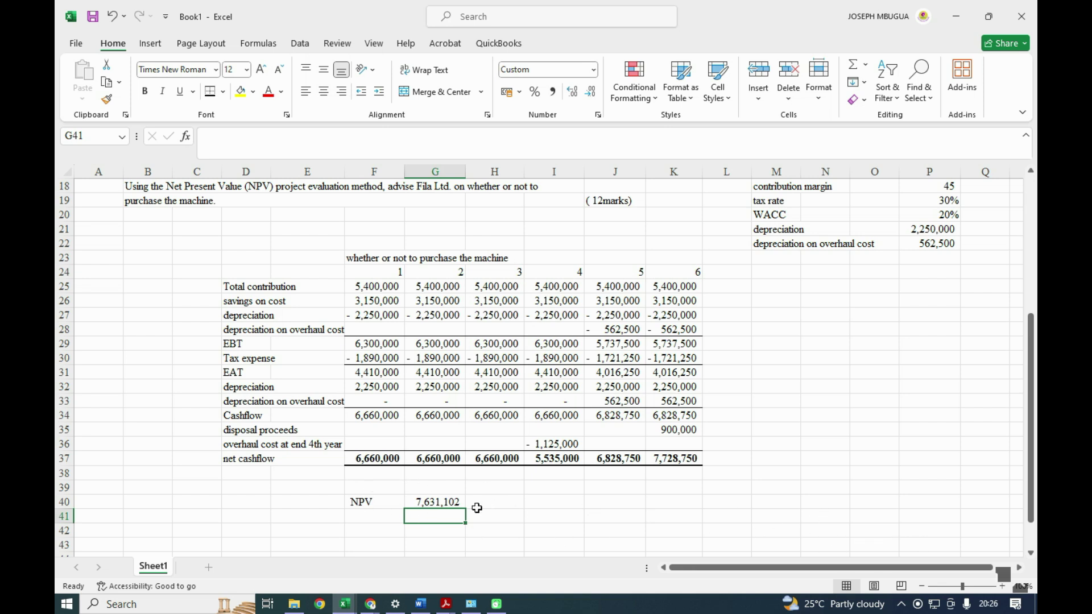
Step: Bold the 'NPV' label in F40 and the 7,631,102 result in G40
click(373, 502)
key(ctrl+b)
click(437, 501)
key(ctrl+b)
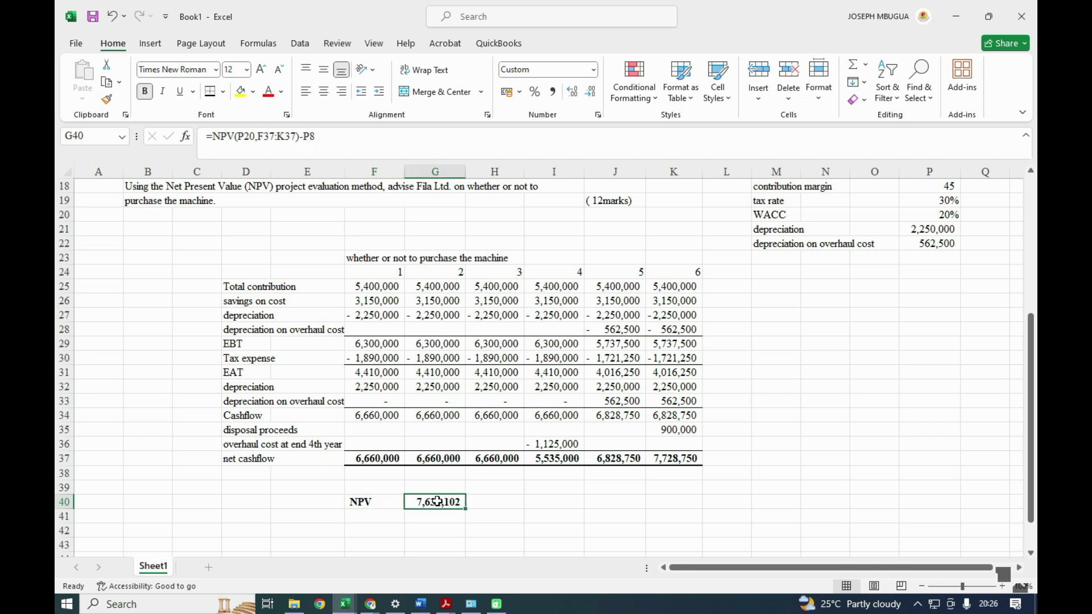
click(963, 579)
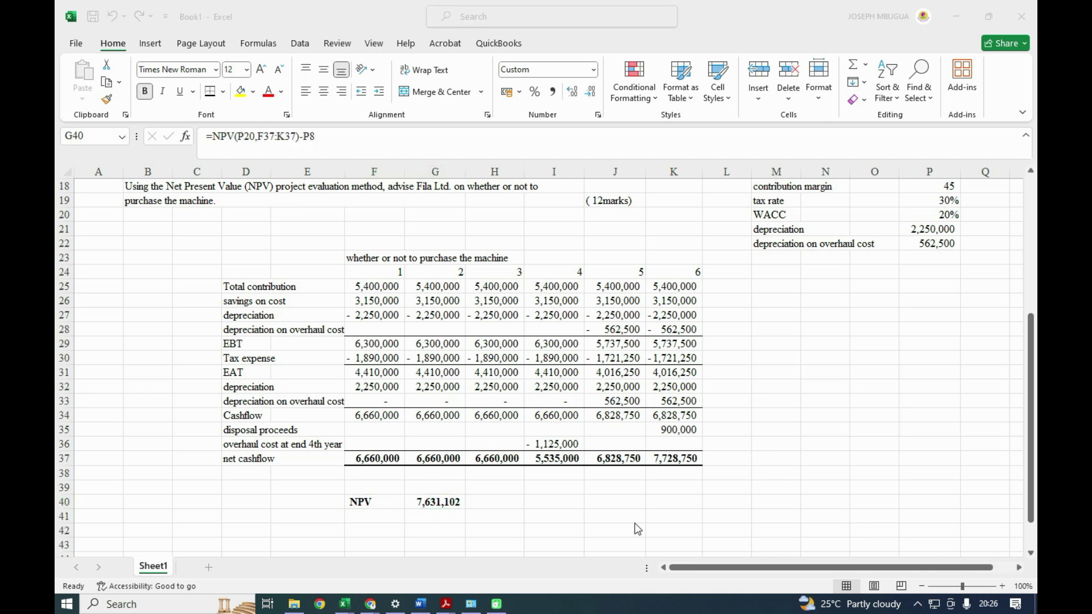
scroll(572, 527, down, 1)
click(563, 518)
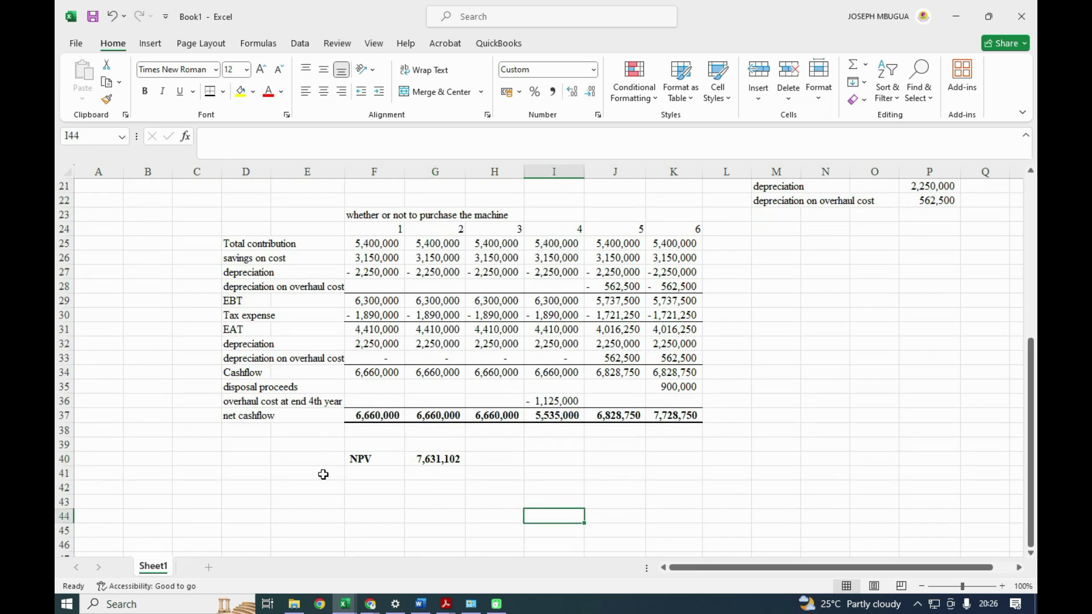
scroll(359, 492, up, 2)
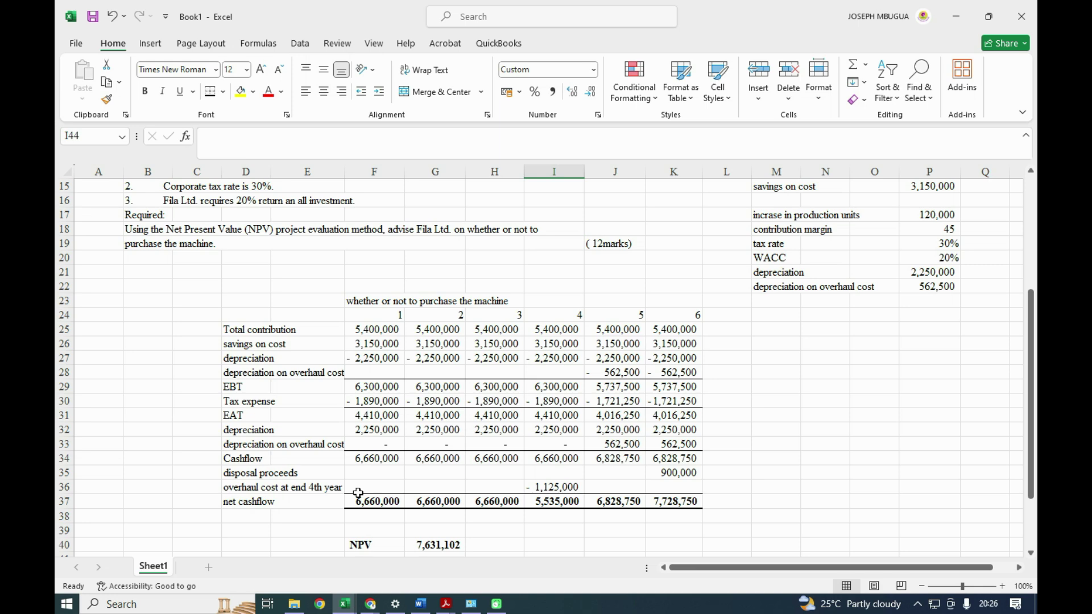
scroll(358, 493, down, 1)
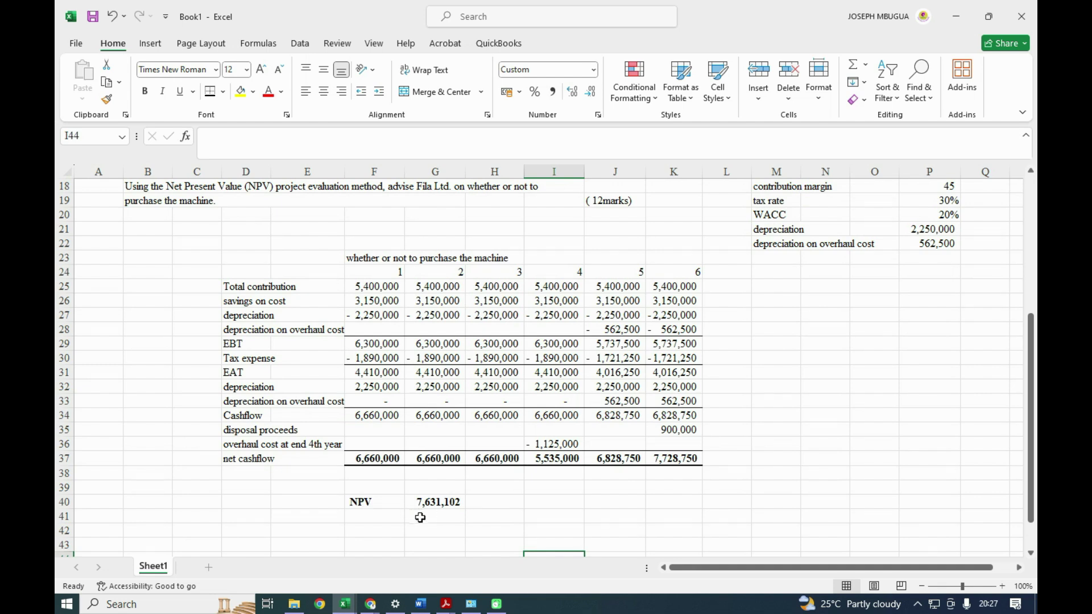
click(378, 521)
click(376, 531)
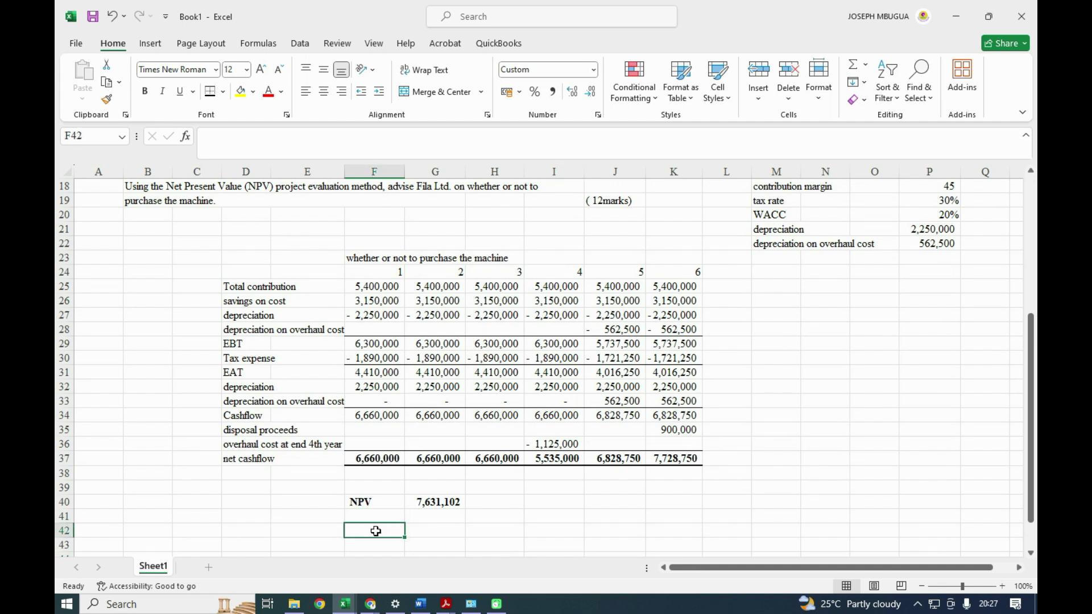
Step: Type 'Advice: Fila Ltd should purchase the machine because it has a positive NPV' in F42
text(A)
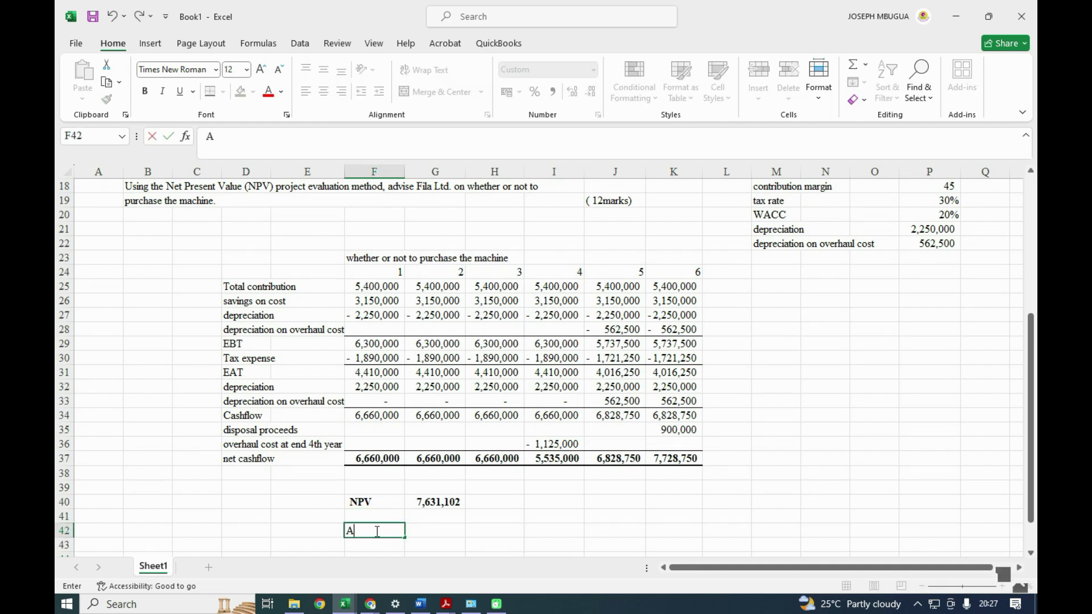
text(dvice)
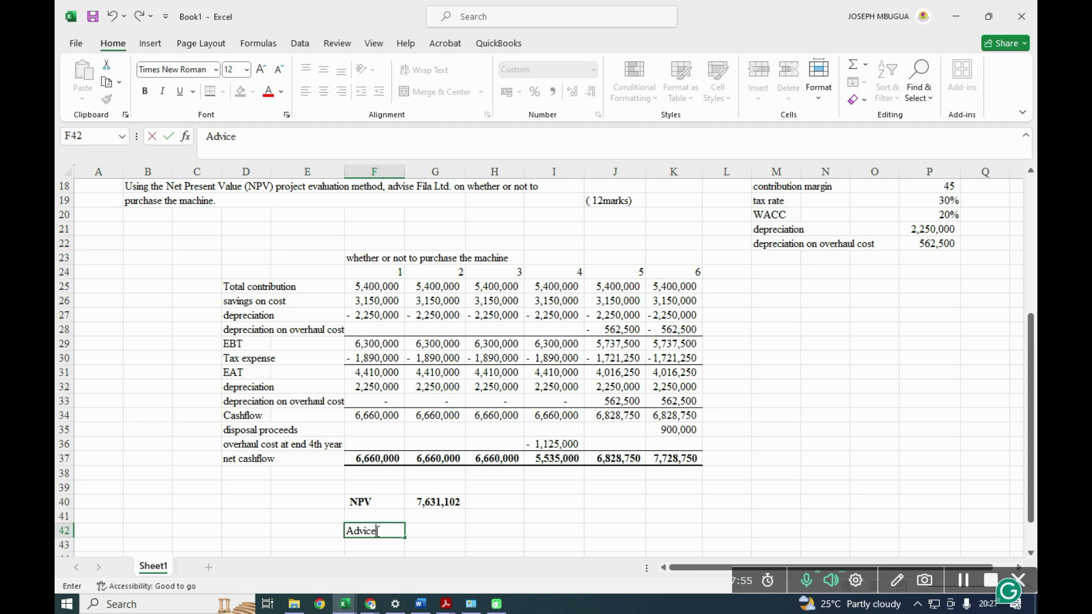
text(: Fila Ltd sho)
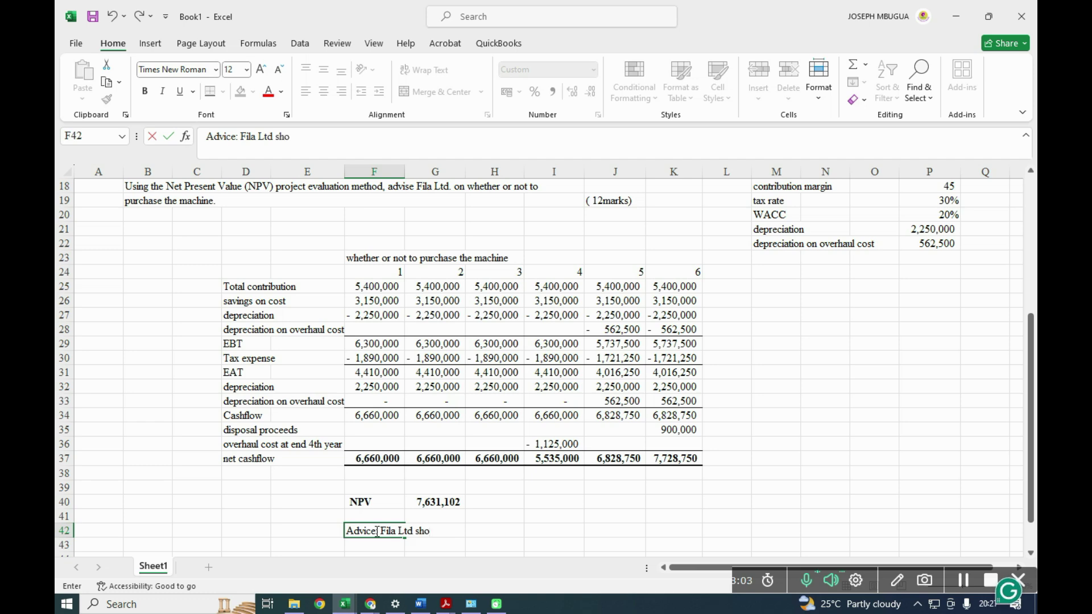
text(uld purc)
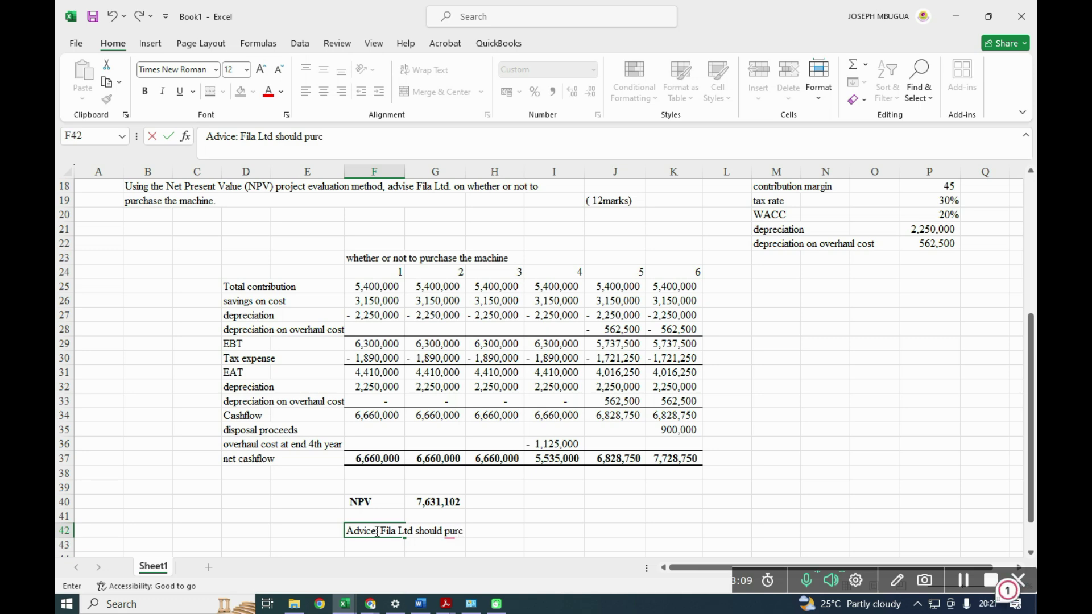
text(hase the machi)
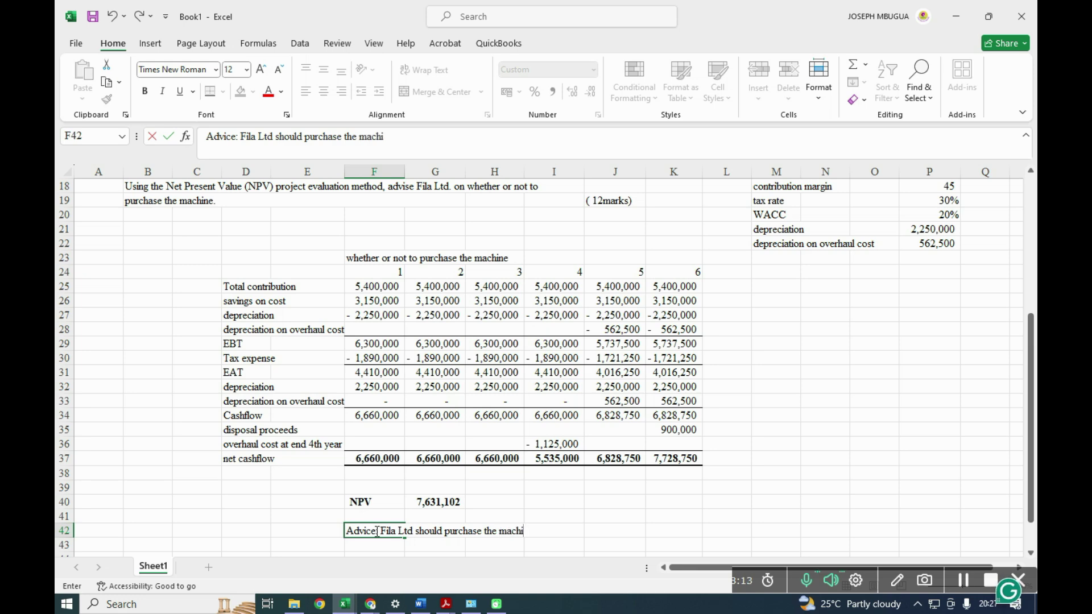
text(ne because it has a)
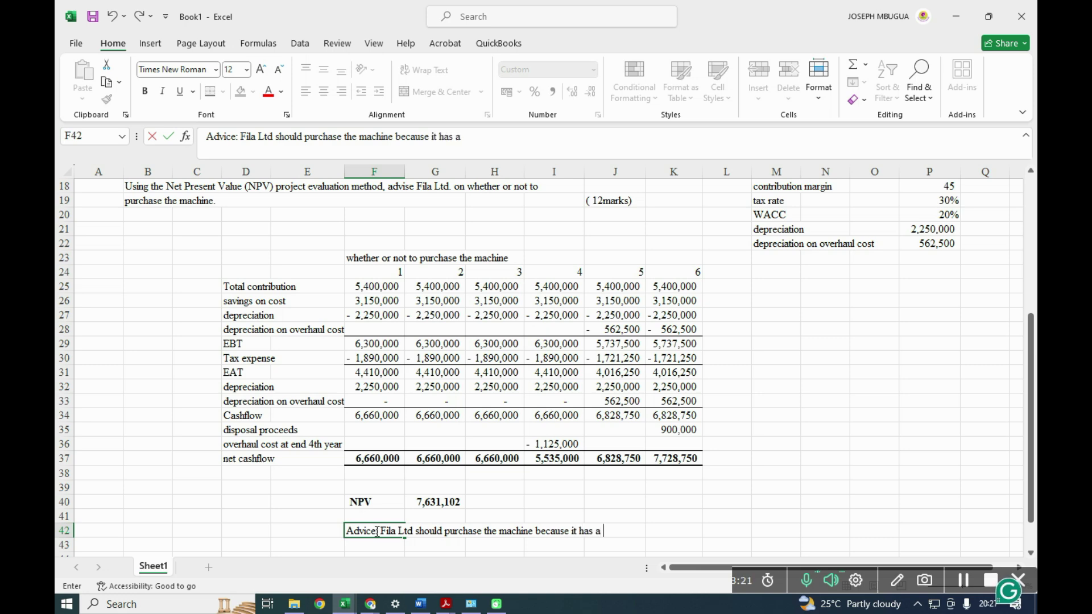
text( positive NPV)
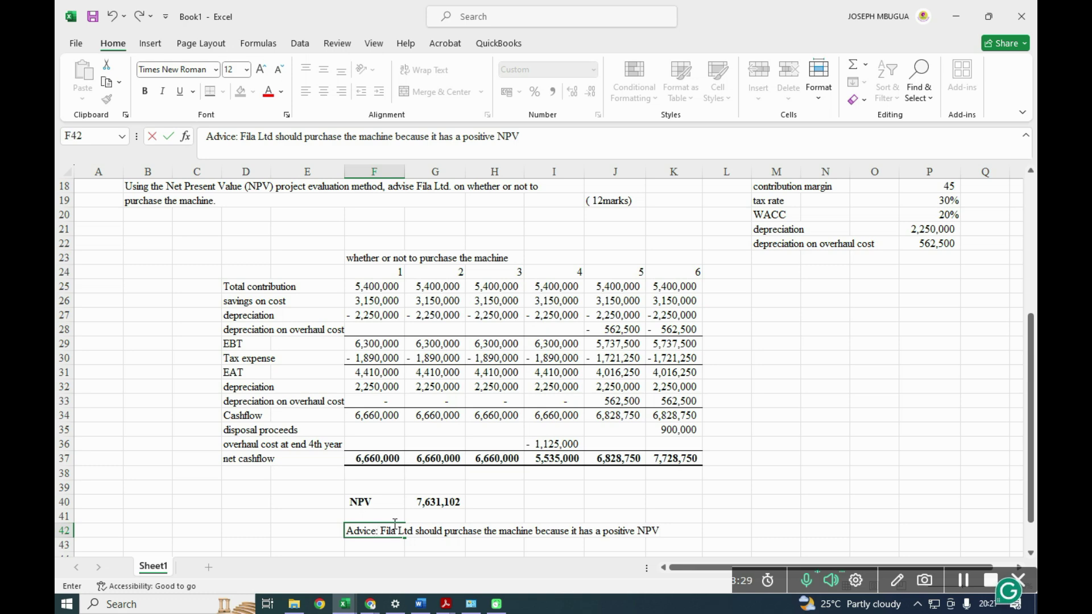
scroll(603, 534, down, 1)
scroll(605, 533, up, 3)
scroll(614, 529, down, 3)
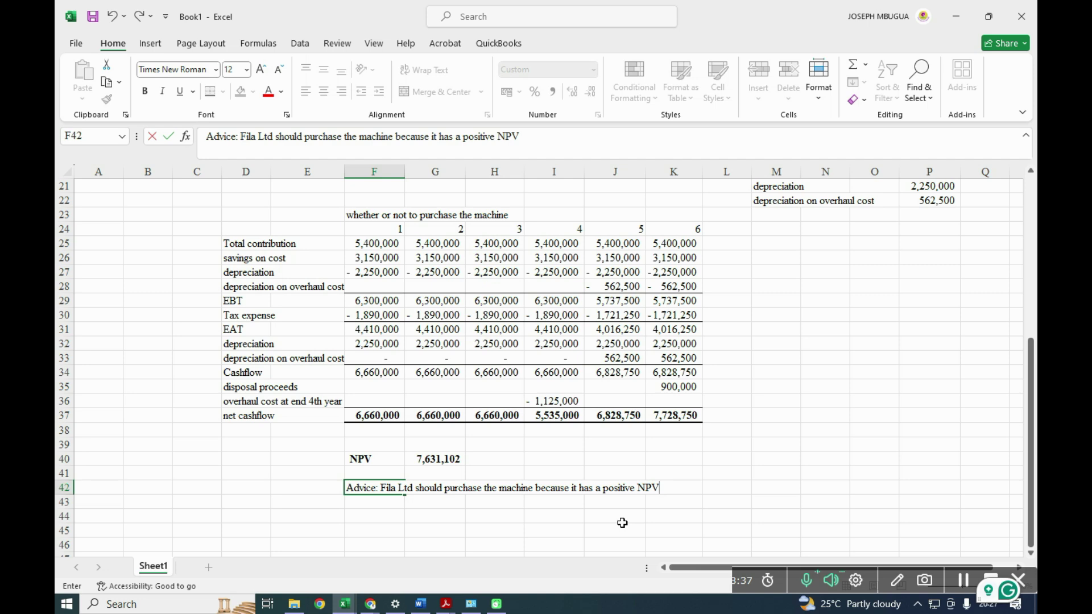
text(,)
key(BackSpace)
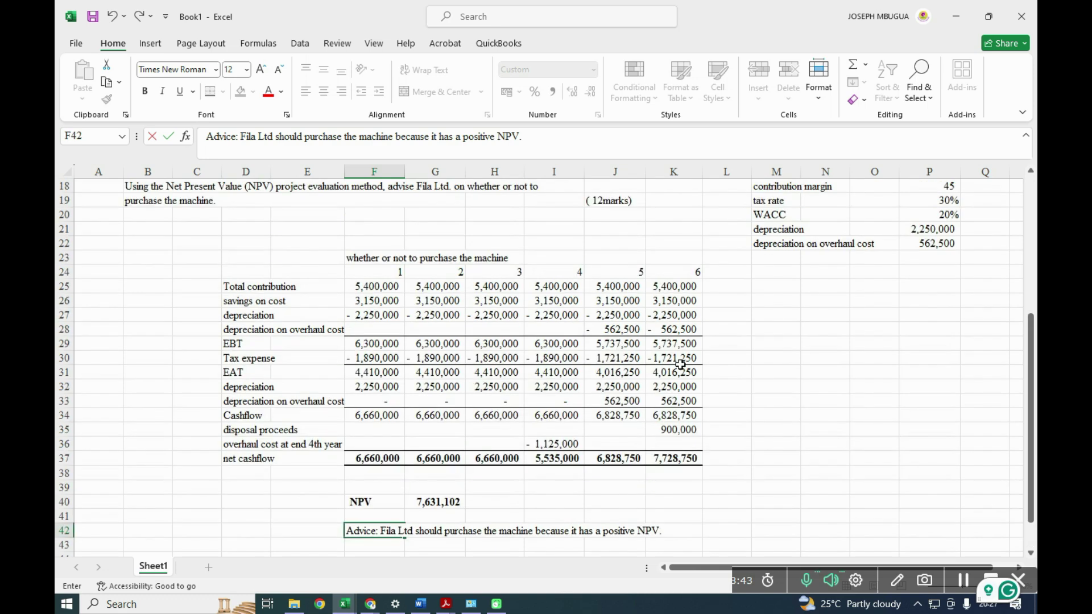
scroll(480, 419, down, 1)
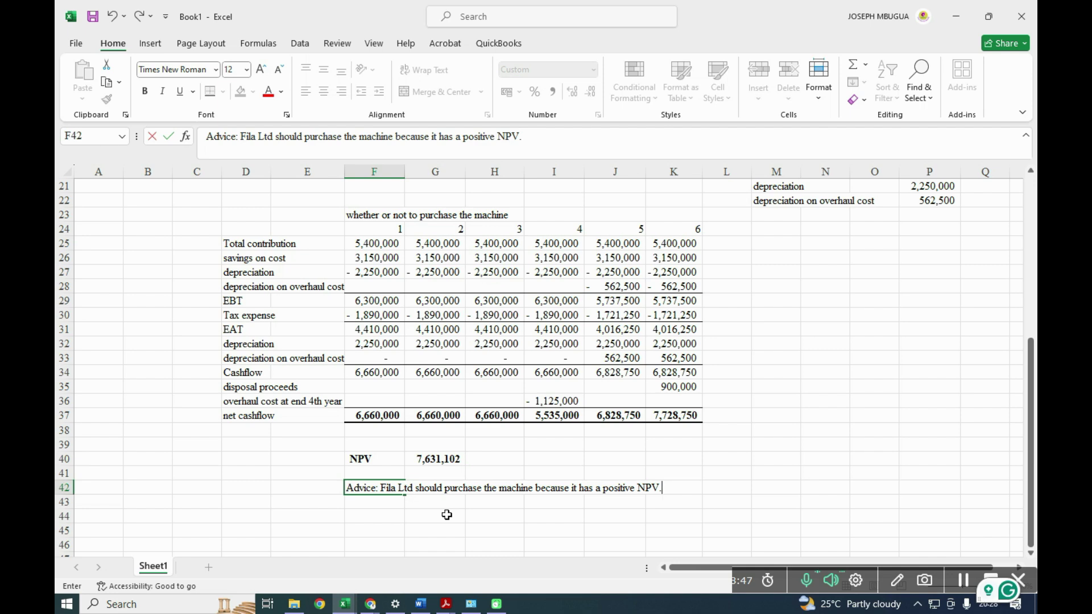
scroll(446, 514, up, 1)
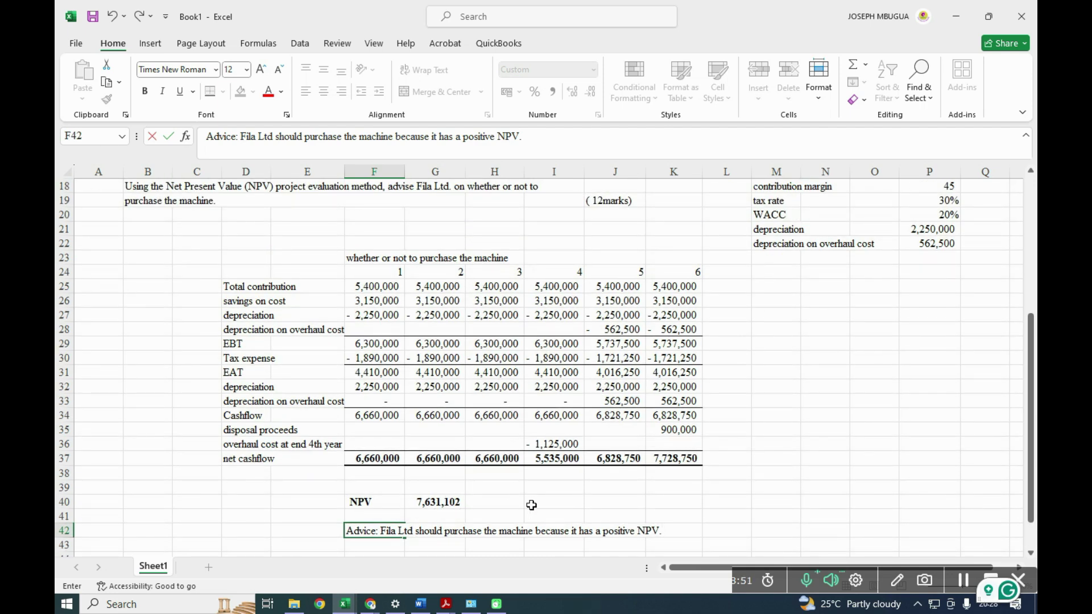
scroll(531, 505, up, 2)
Step: Commit the advice text in F42 and review the finished worksheet
scroll(530, 505, down, 2)
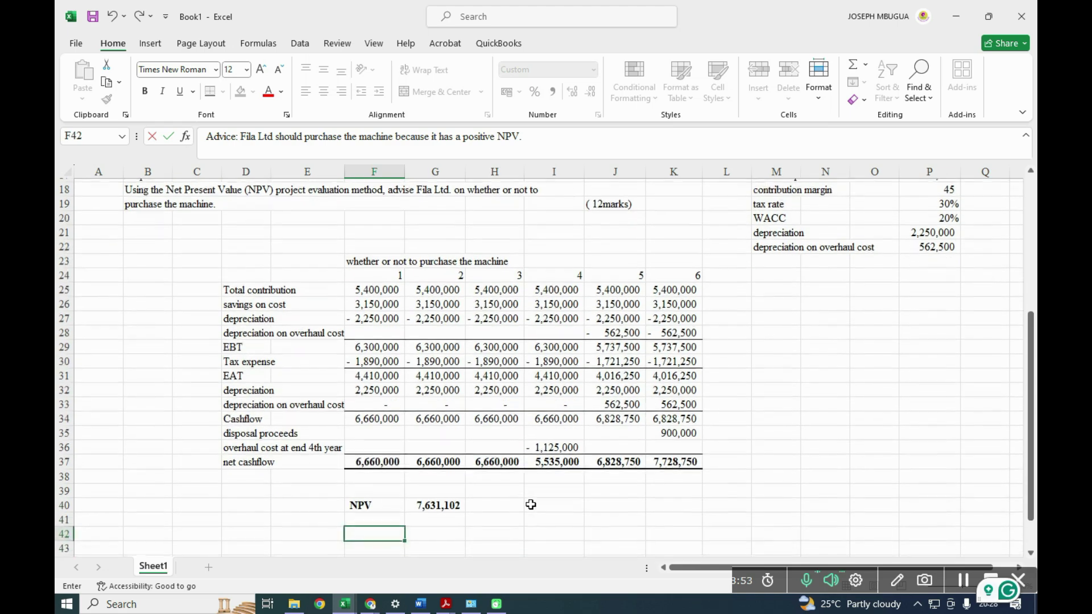
scroll(530, 505, up, 6)
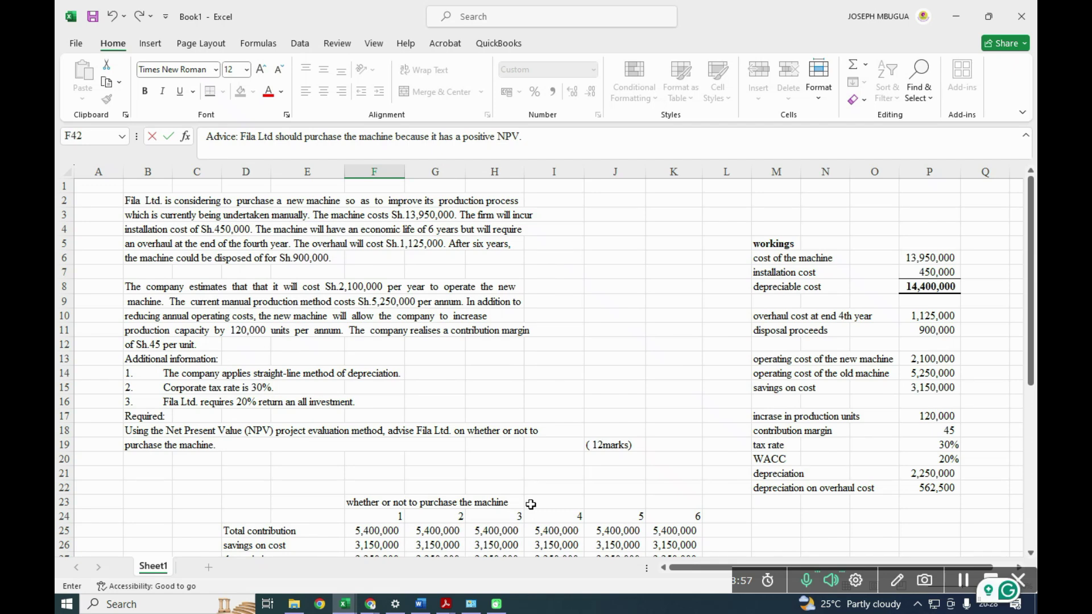
scroll(531, 504, down, 5)
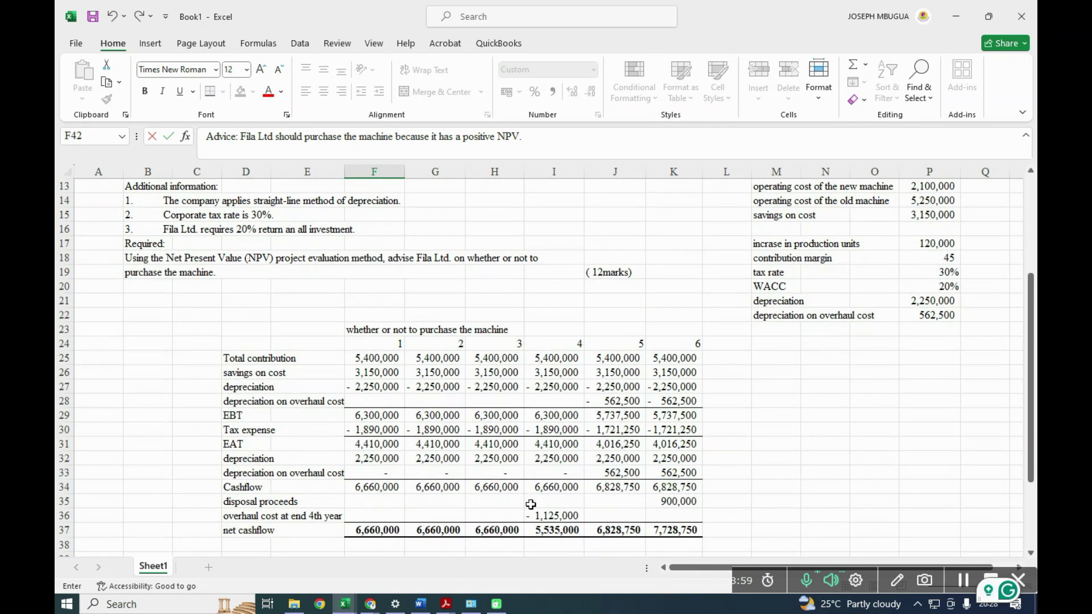
scroll(531, 505, down, 2)
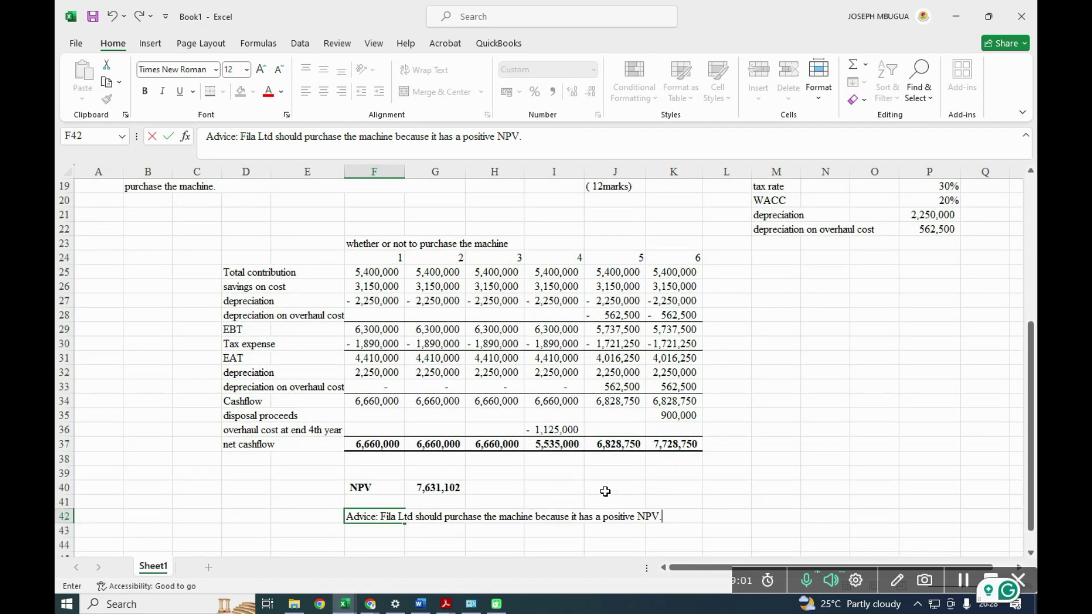
click(552, 513)
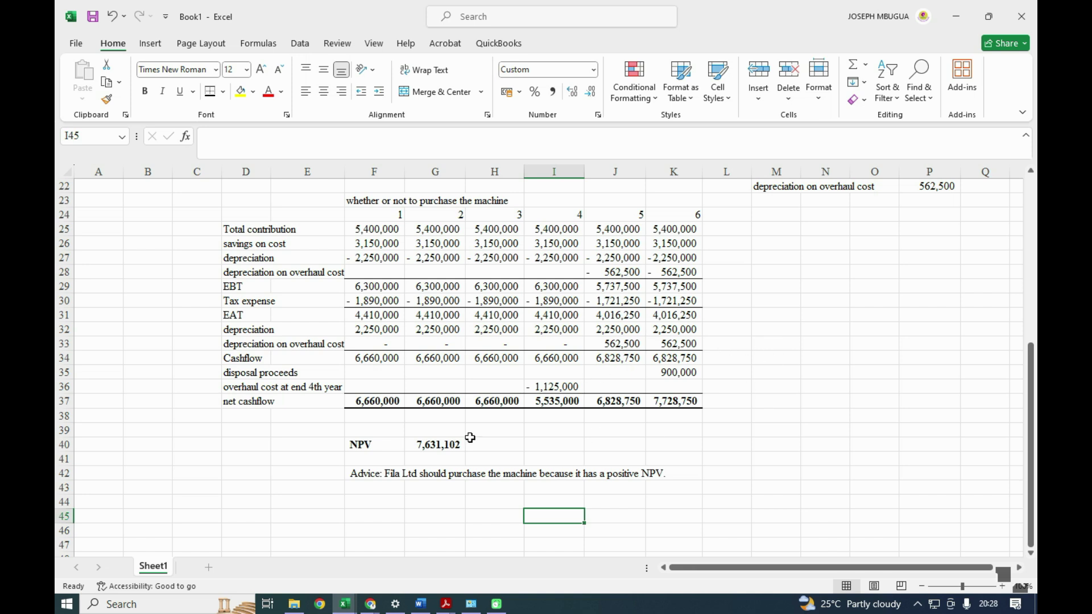
scroll(469, 497, up, 1)
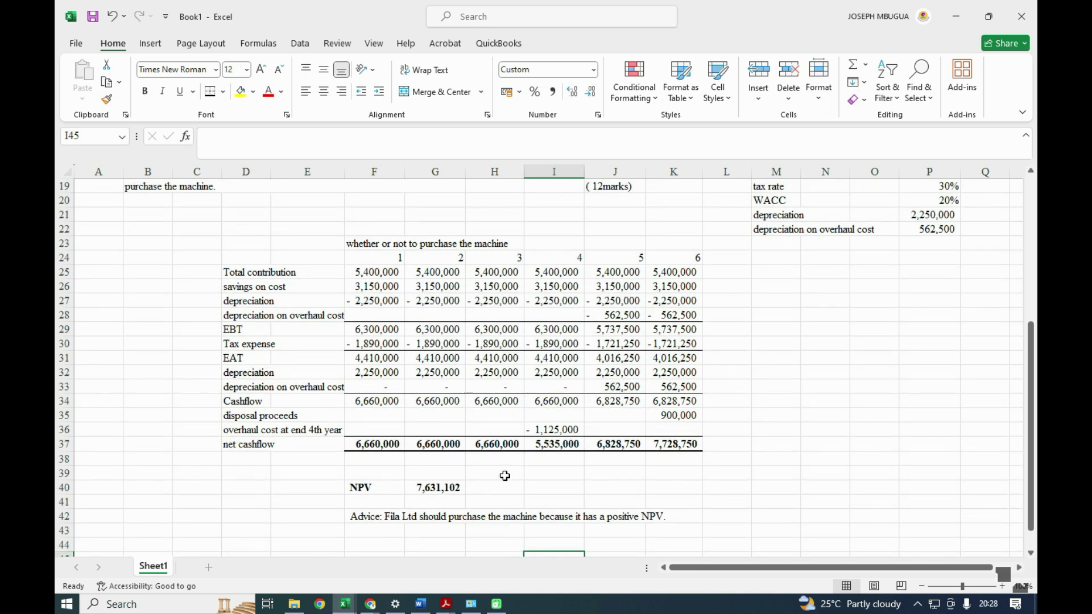